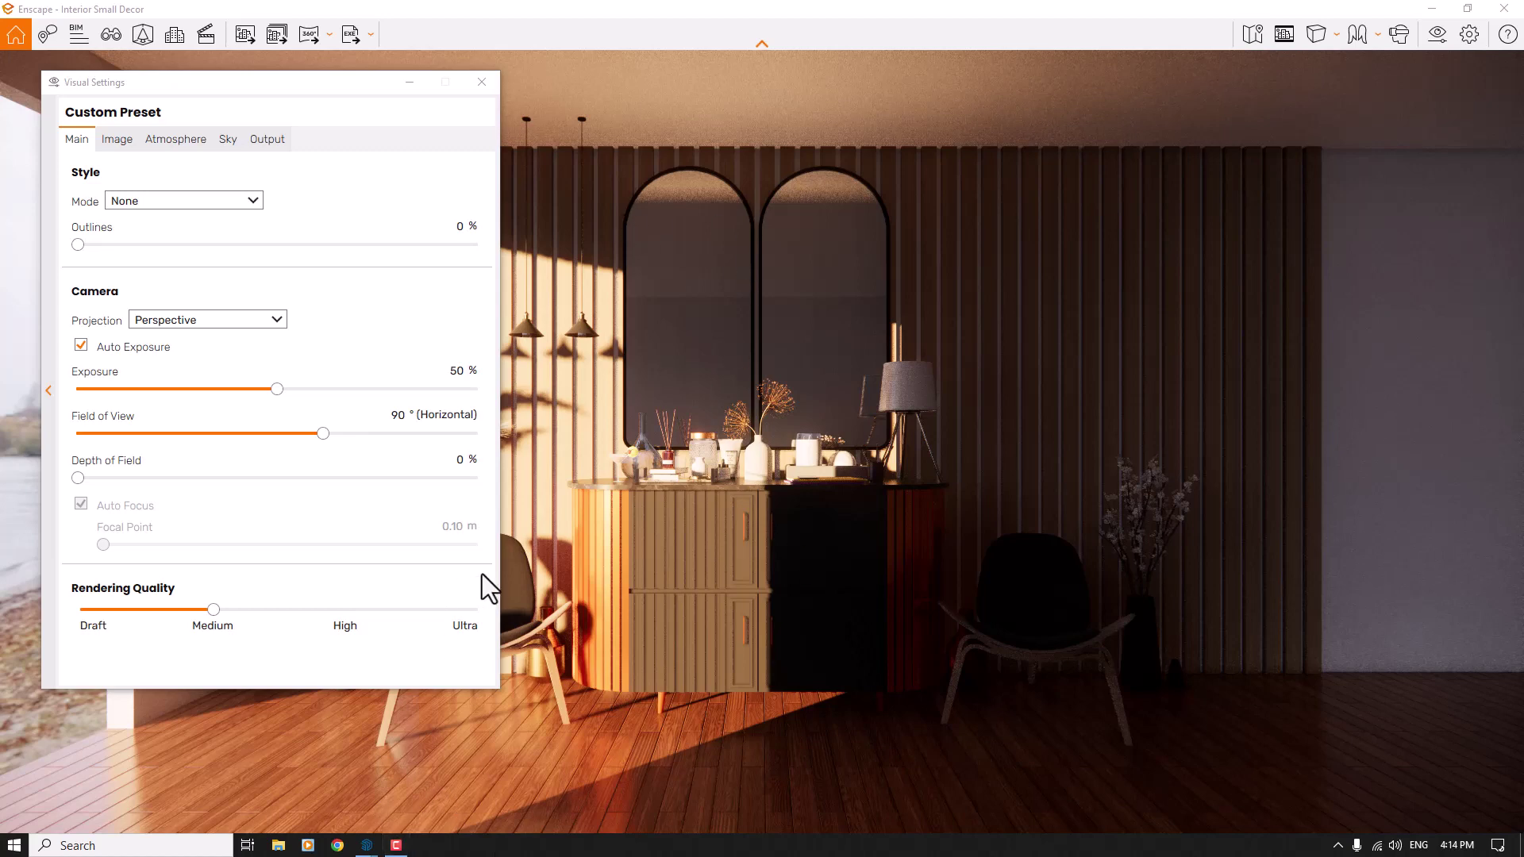
Restore the saved Super Zoom view of the interior scene and turn on the safe frame.
{"action": "left_click", "coordinate": [482, 82]}
{"action": "left_click_drag", "start_coordinate": [588, 306], "coordinate": [508, 314]}
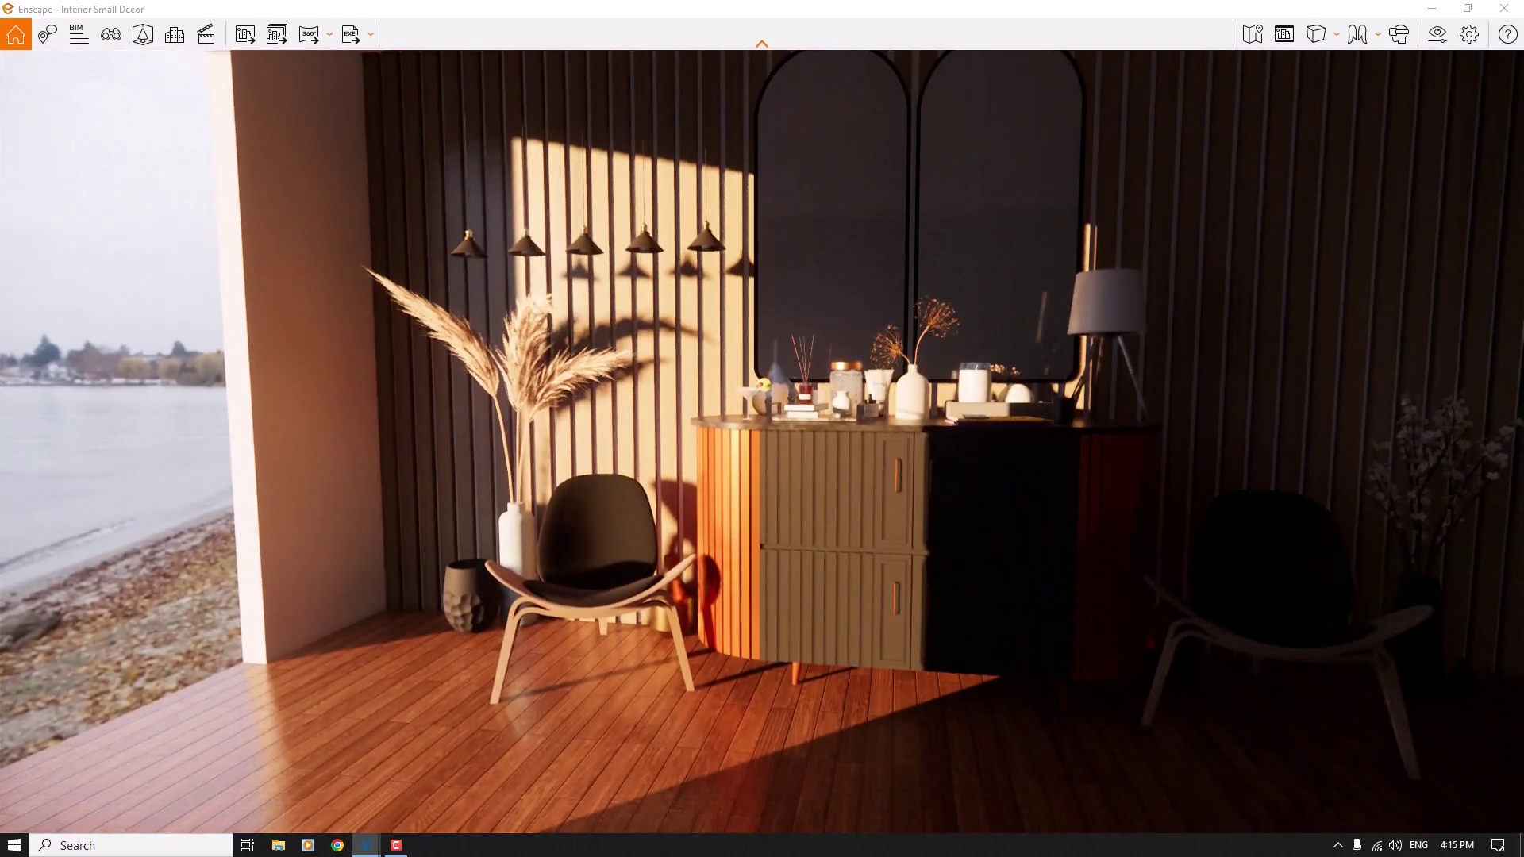
{"action": "left_click", "coordinate": [116, 37]}
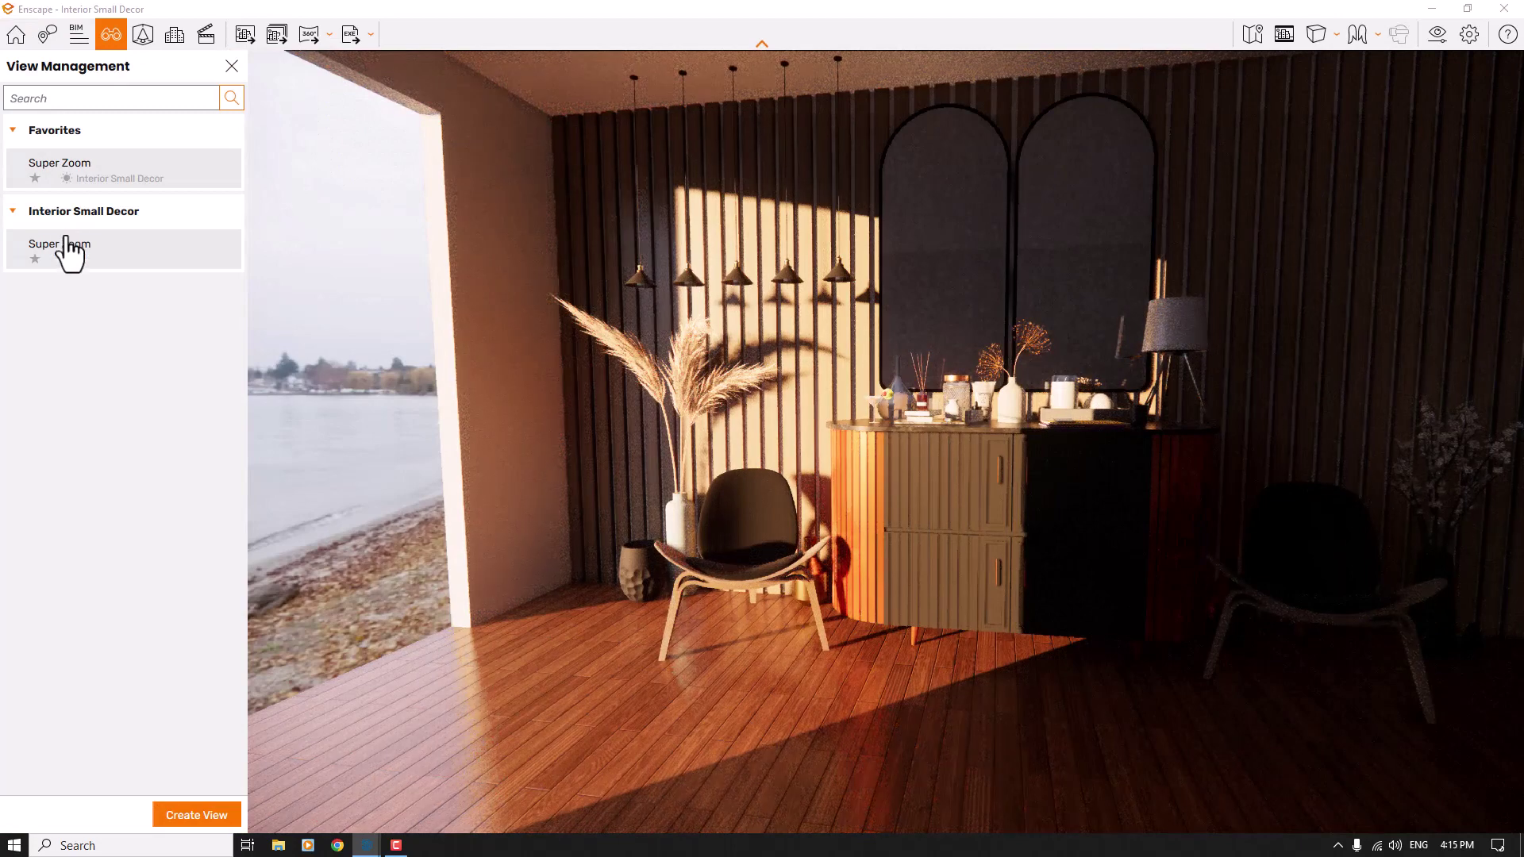
{"action": "left_click", "coordinate": [65, 250]}
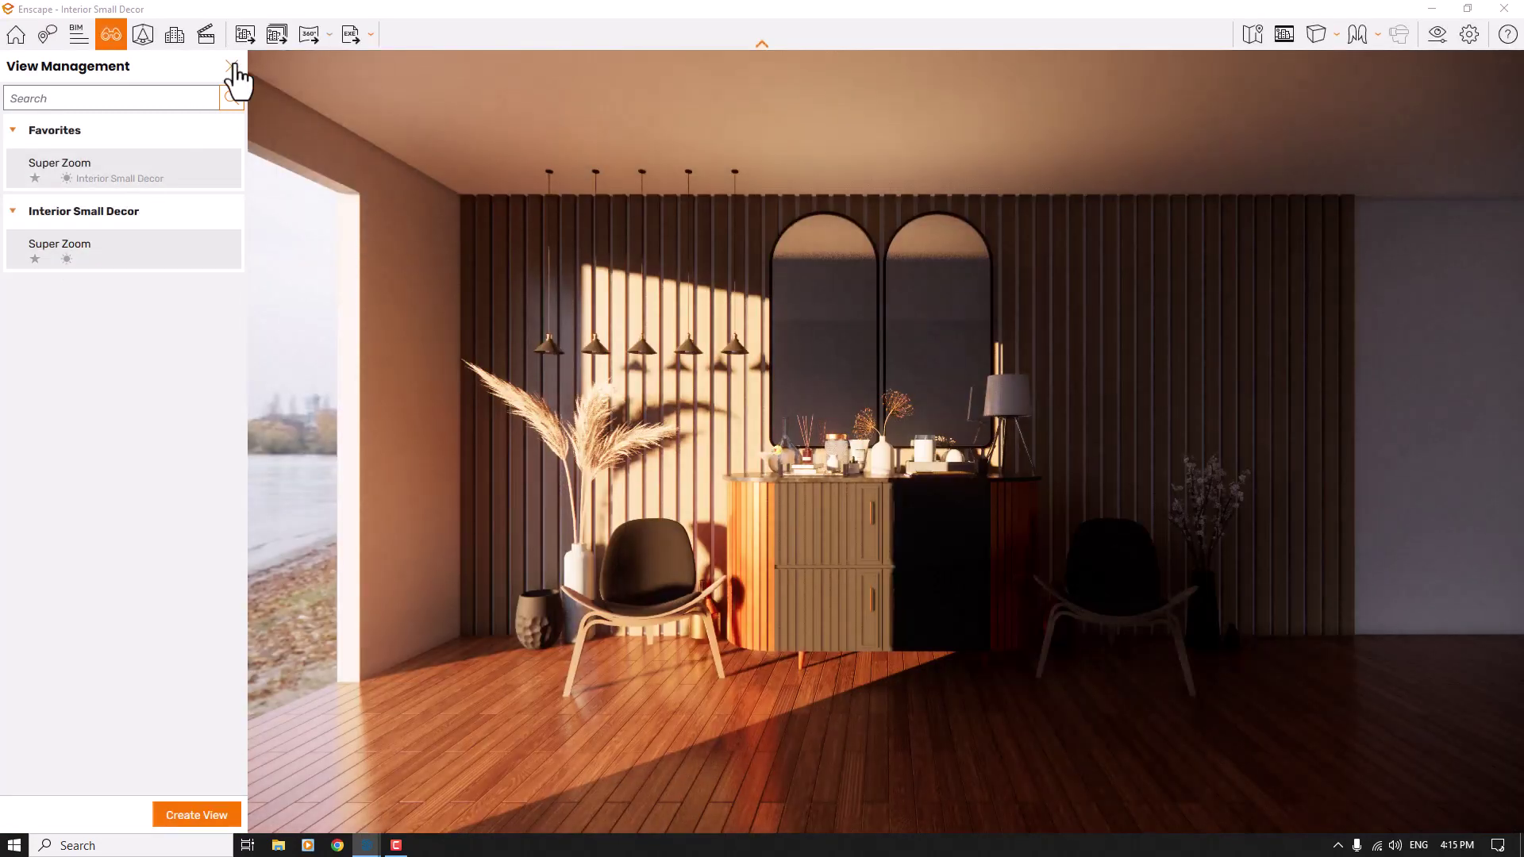
{"action": "left_click", "coordinate": [232, 66]}
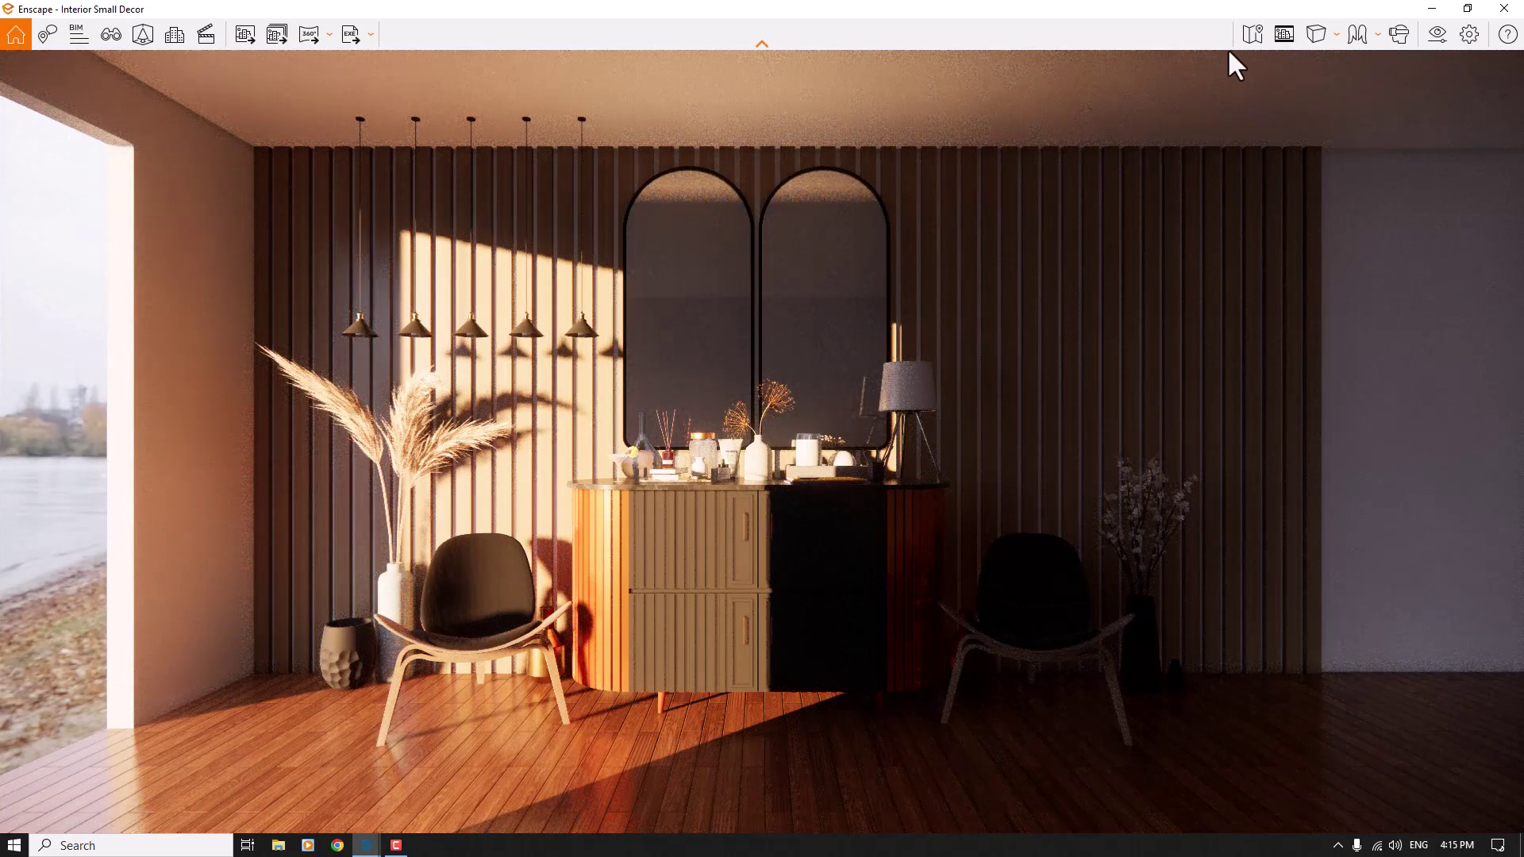
{"action": "left_click", "coordinate": [1276, 38]}
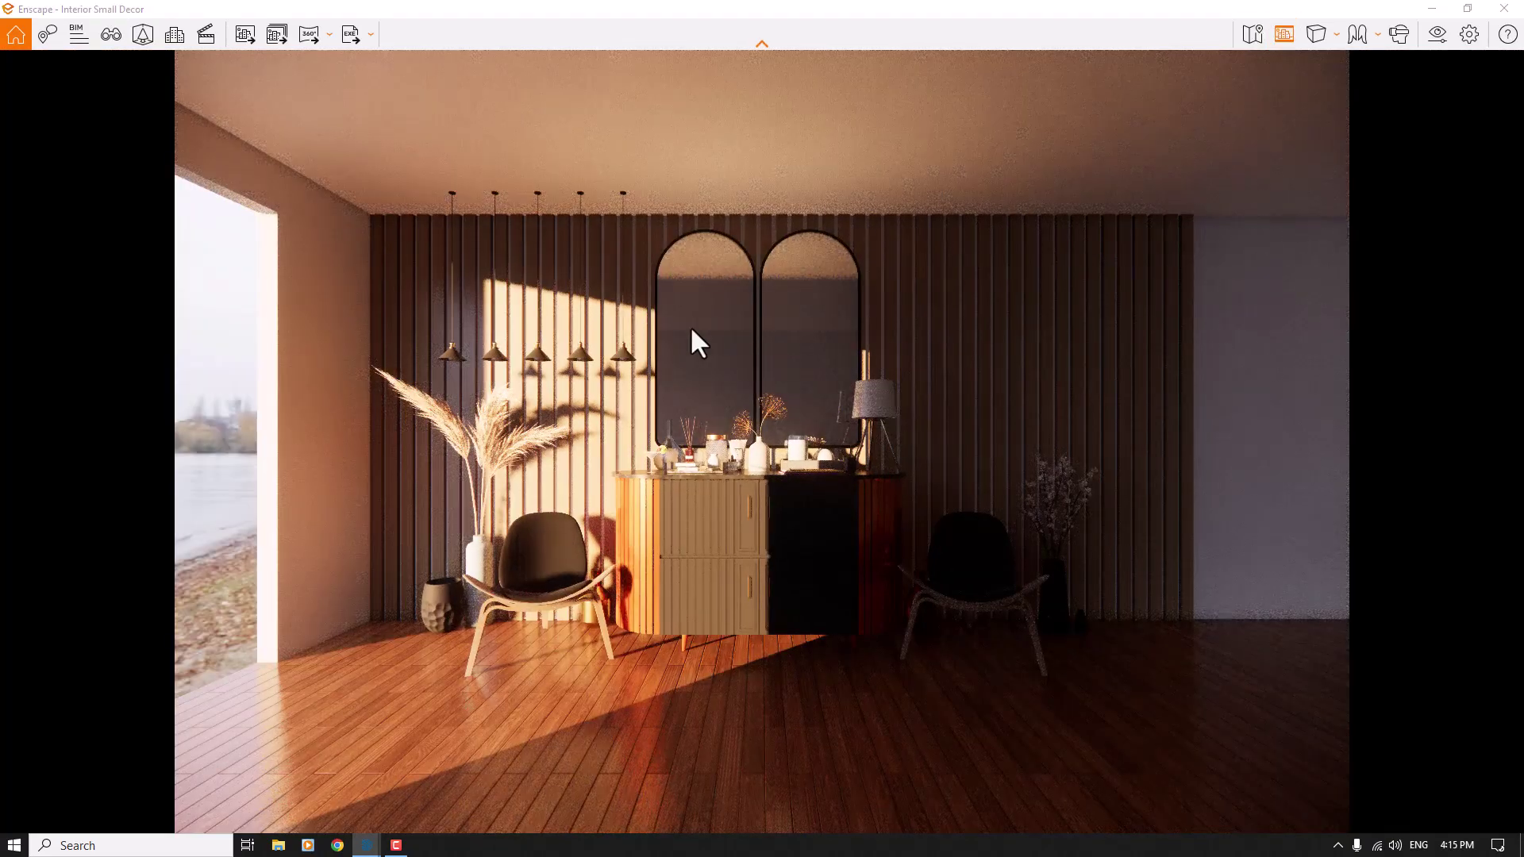
Set the fog intensity and the sun brightness to 0% in the atmosphere visual settings.
{"action": "left_click", "coordinate": [1428, 45]}
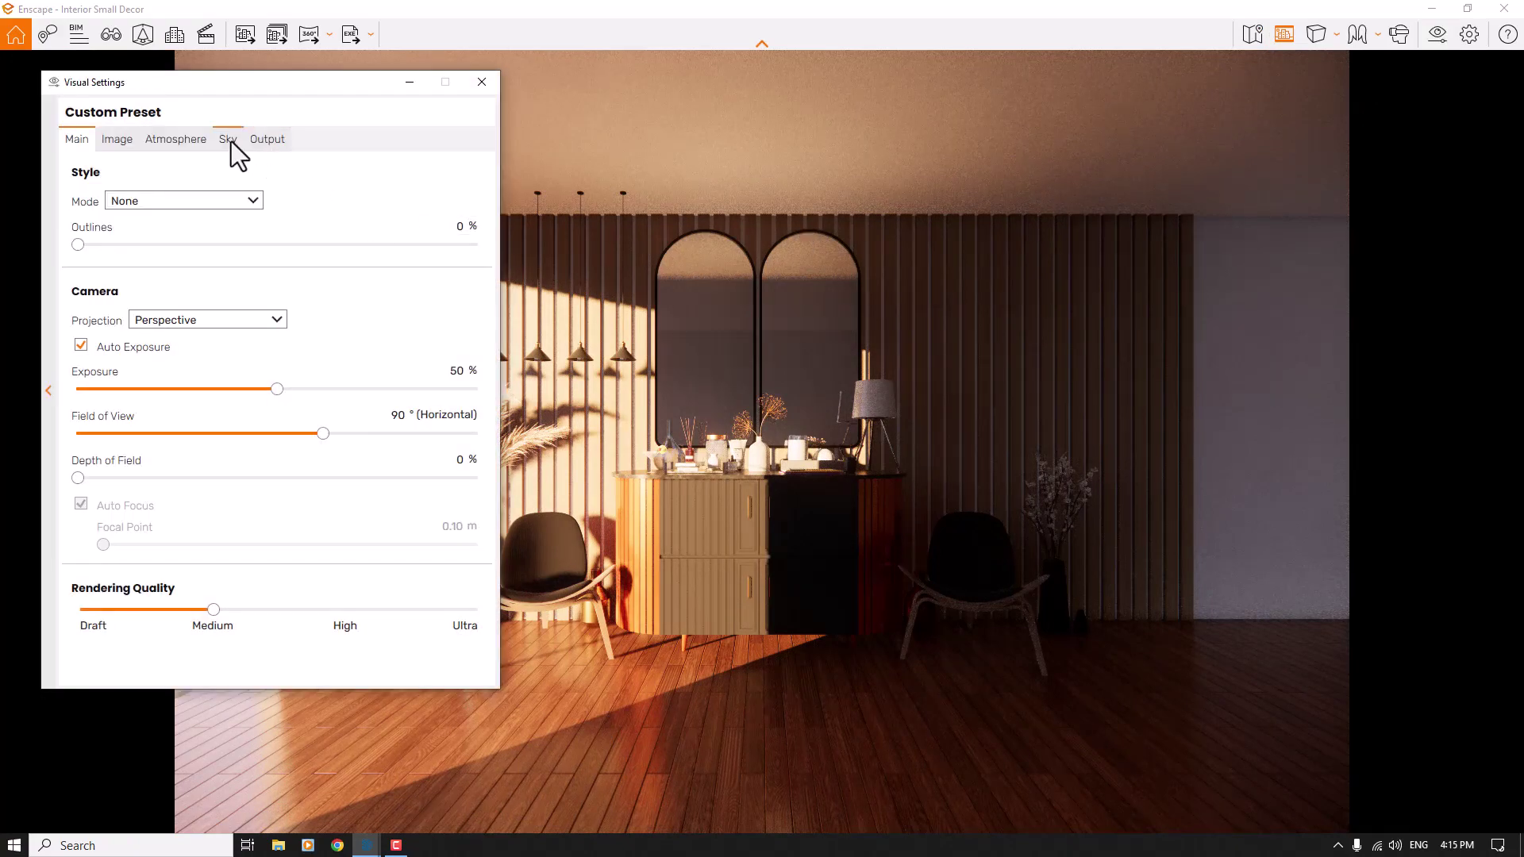
{"action": "left_click", "coordinate": [181, 142]}
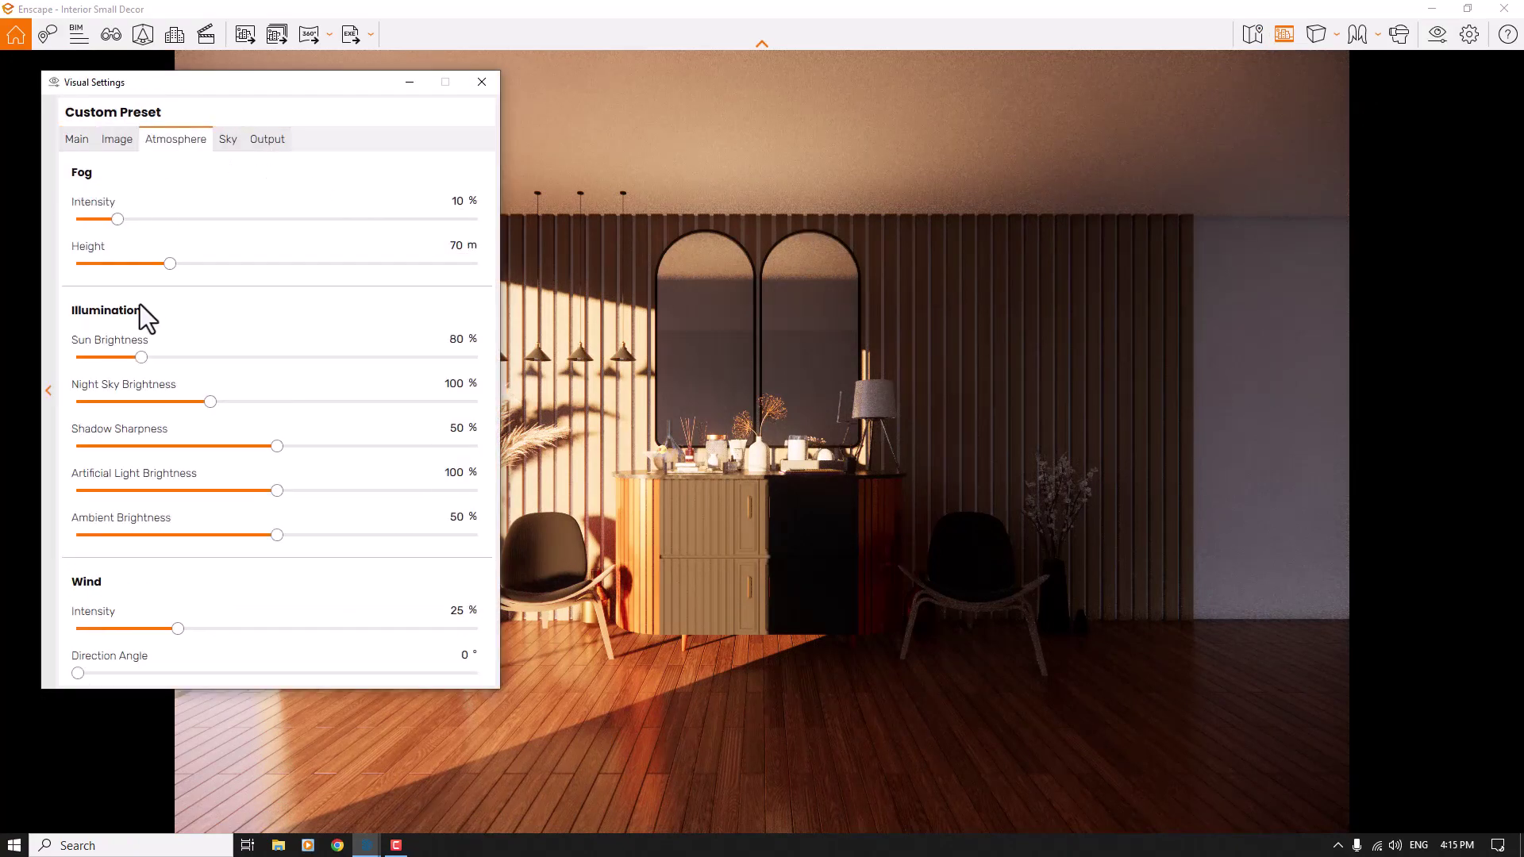
{"action": "left_click_drag", "start_coordinate": [118, 226], "coordinate": [13, 217]}
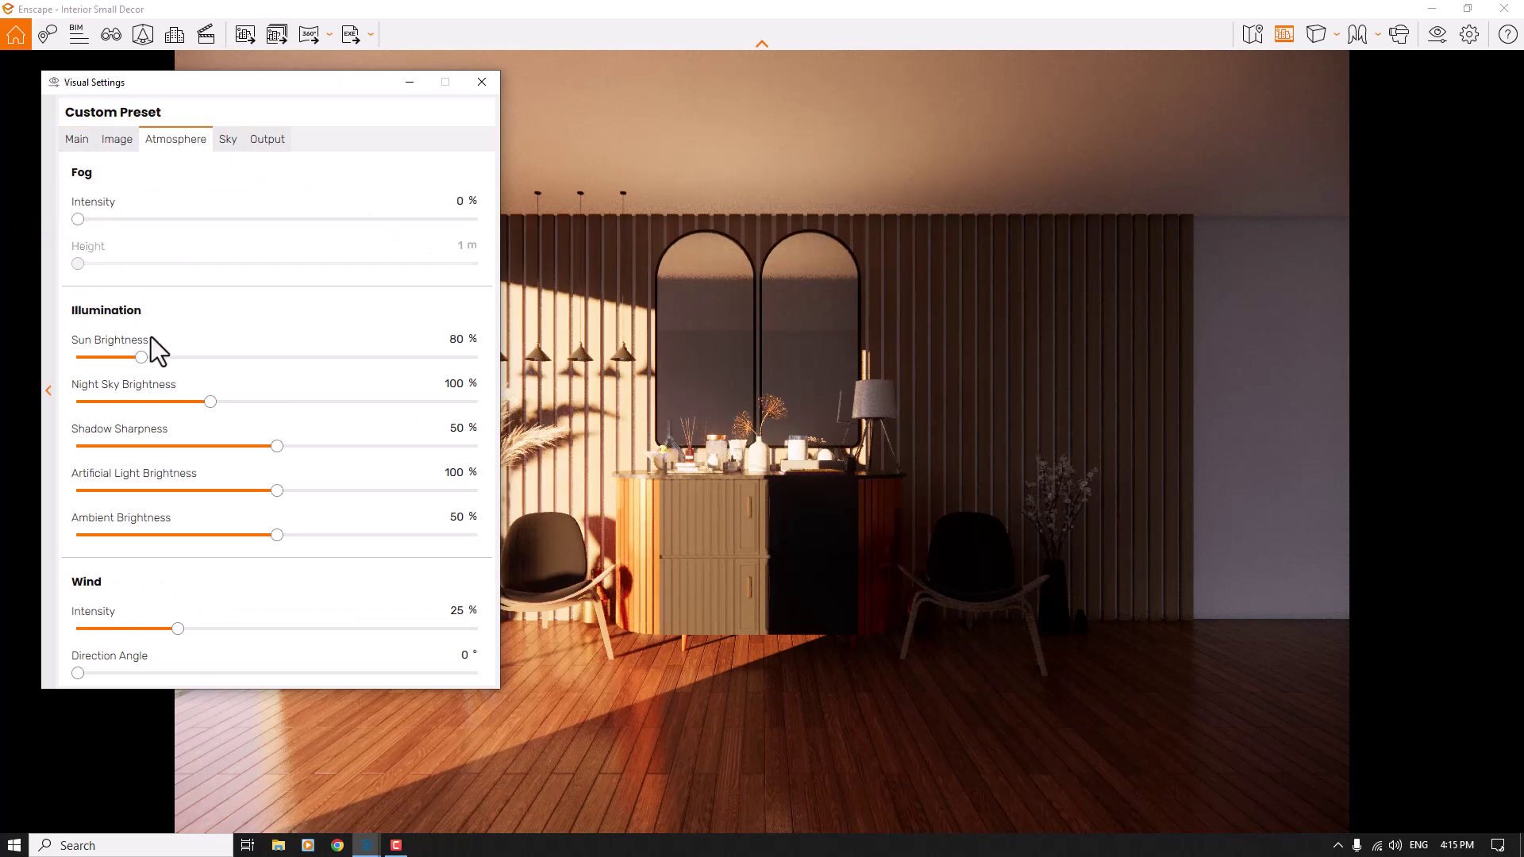
{"action": "left_click_drag", "start_coordinate": [141, 360], "coordinate": [140, 359]}
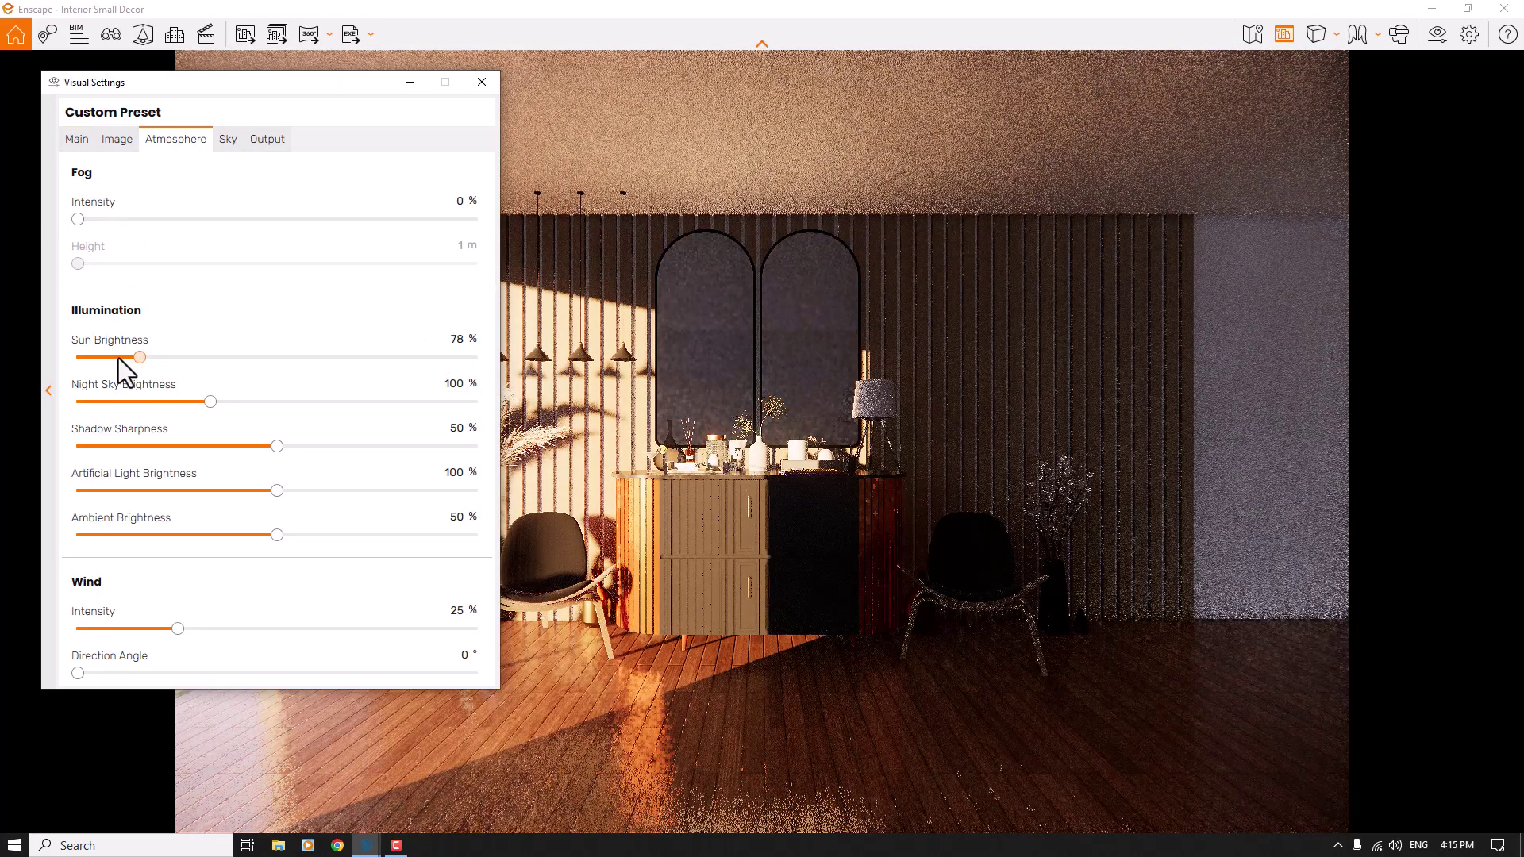
{"action": "left_click", "coordinate": [112, 359]}
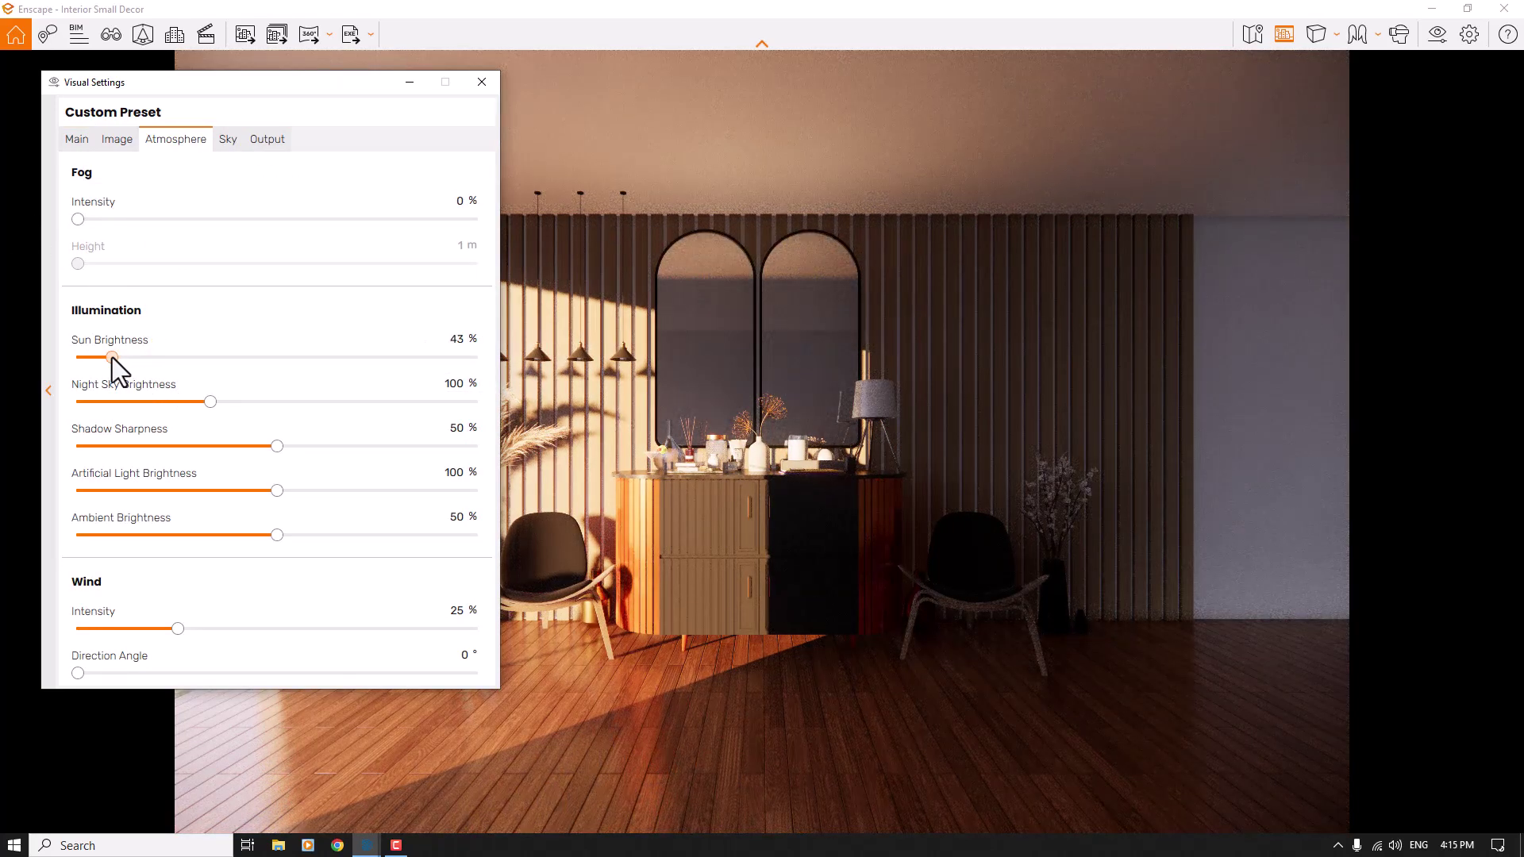
{"action": "left_click_drag", "start_coordinate": [111, 358], "coordinate": [49, 358]}
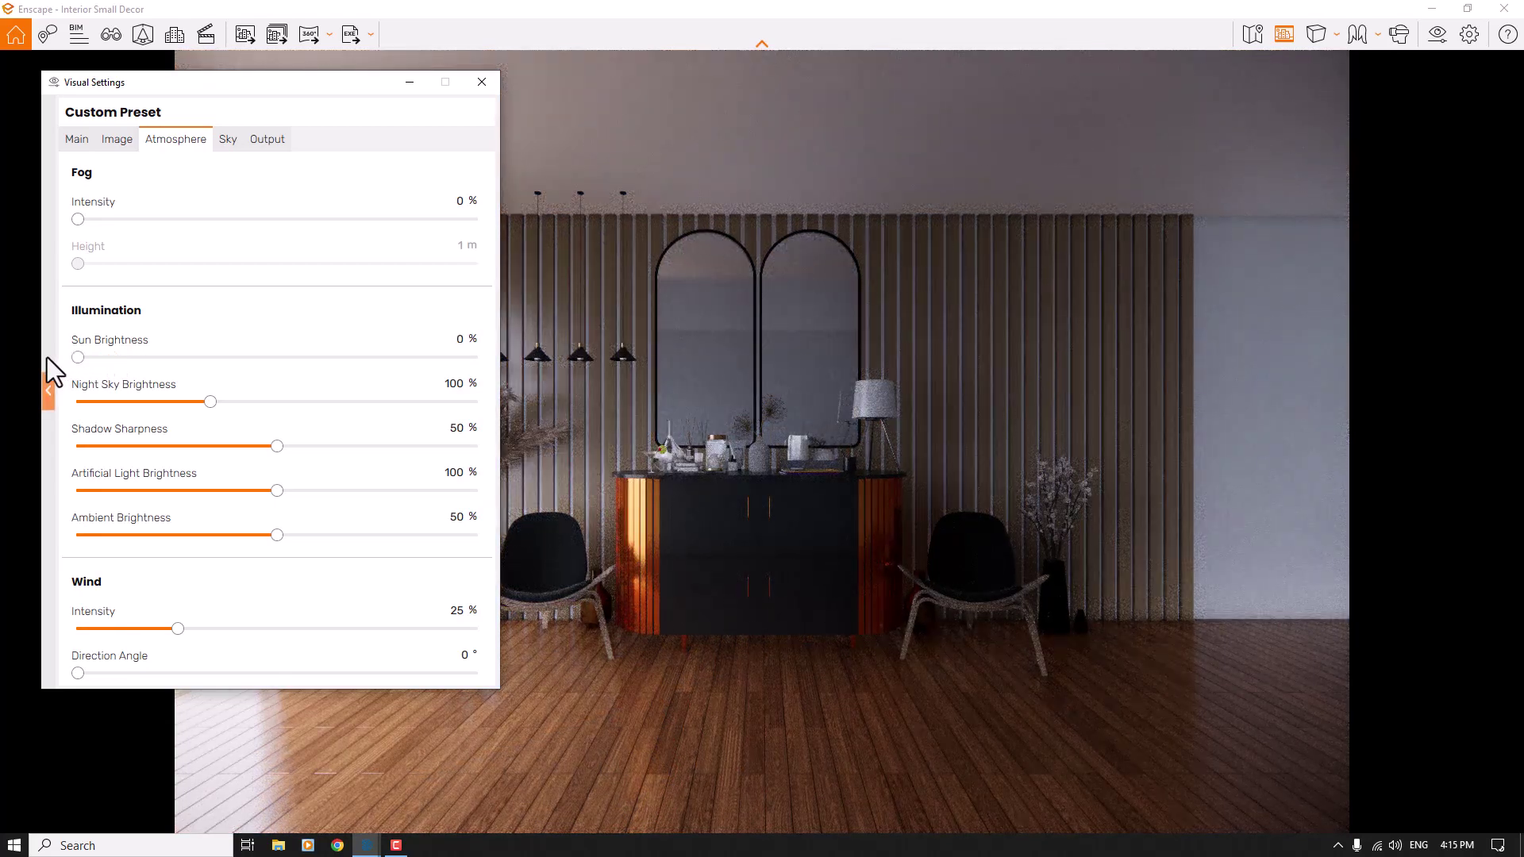
Set the night sky brightness, shadow sharpness and wind intensity to 0%.
{"action": "left_click_drag", "start_coordinate": [213, 401], "coordinate": [198, 402]}
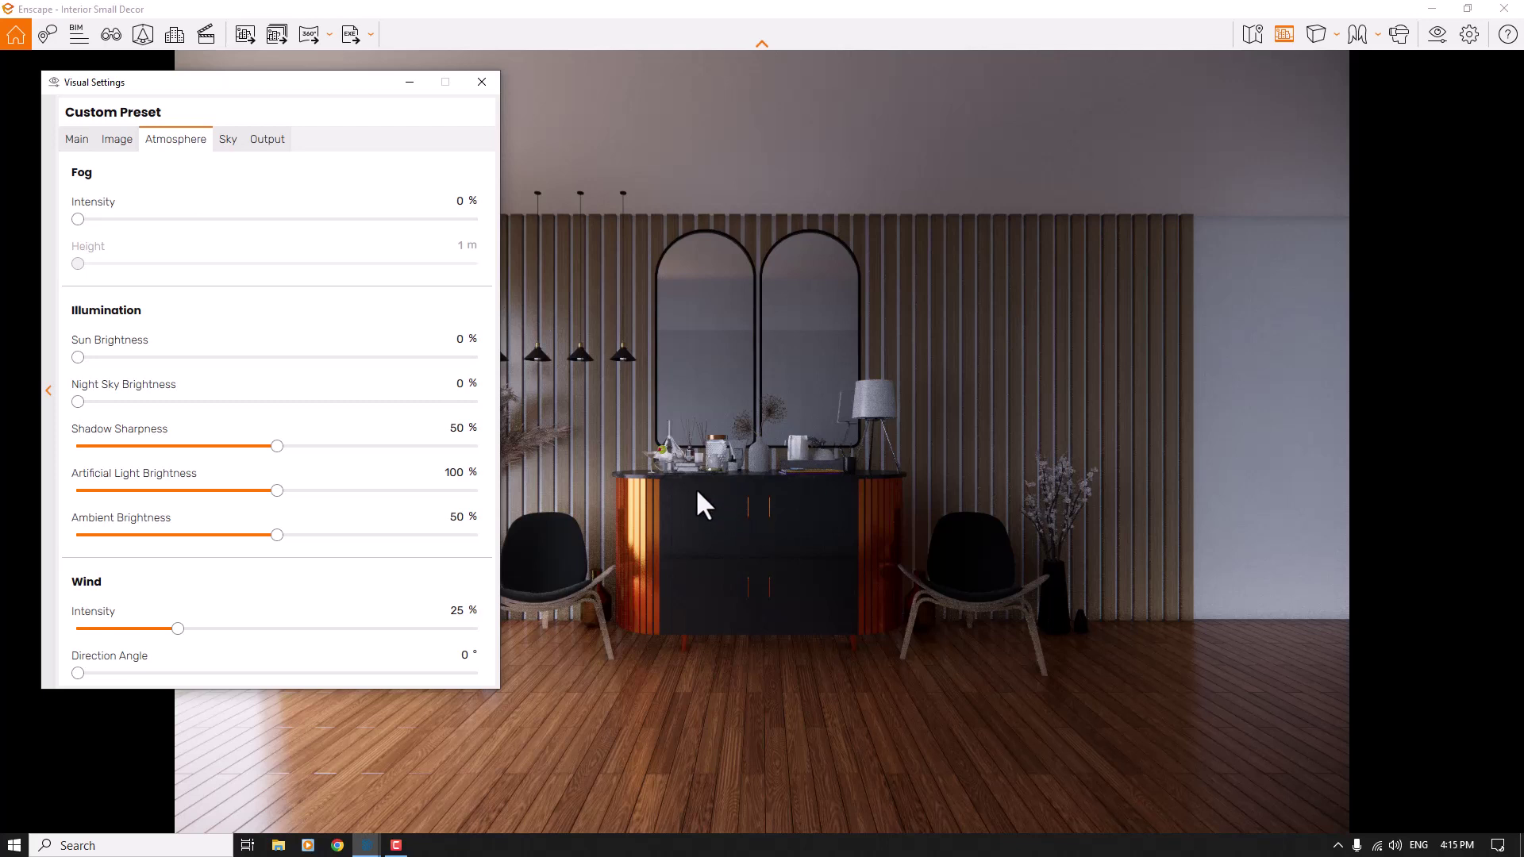
{"action": "left_click_drag", "start_coordinate": [87, 448], "coordinate": [12, 444]}
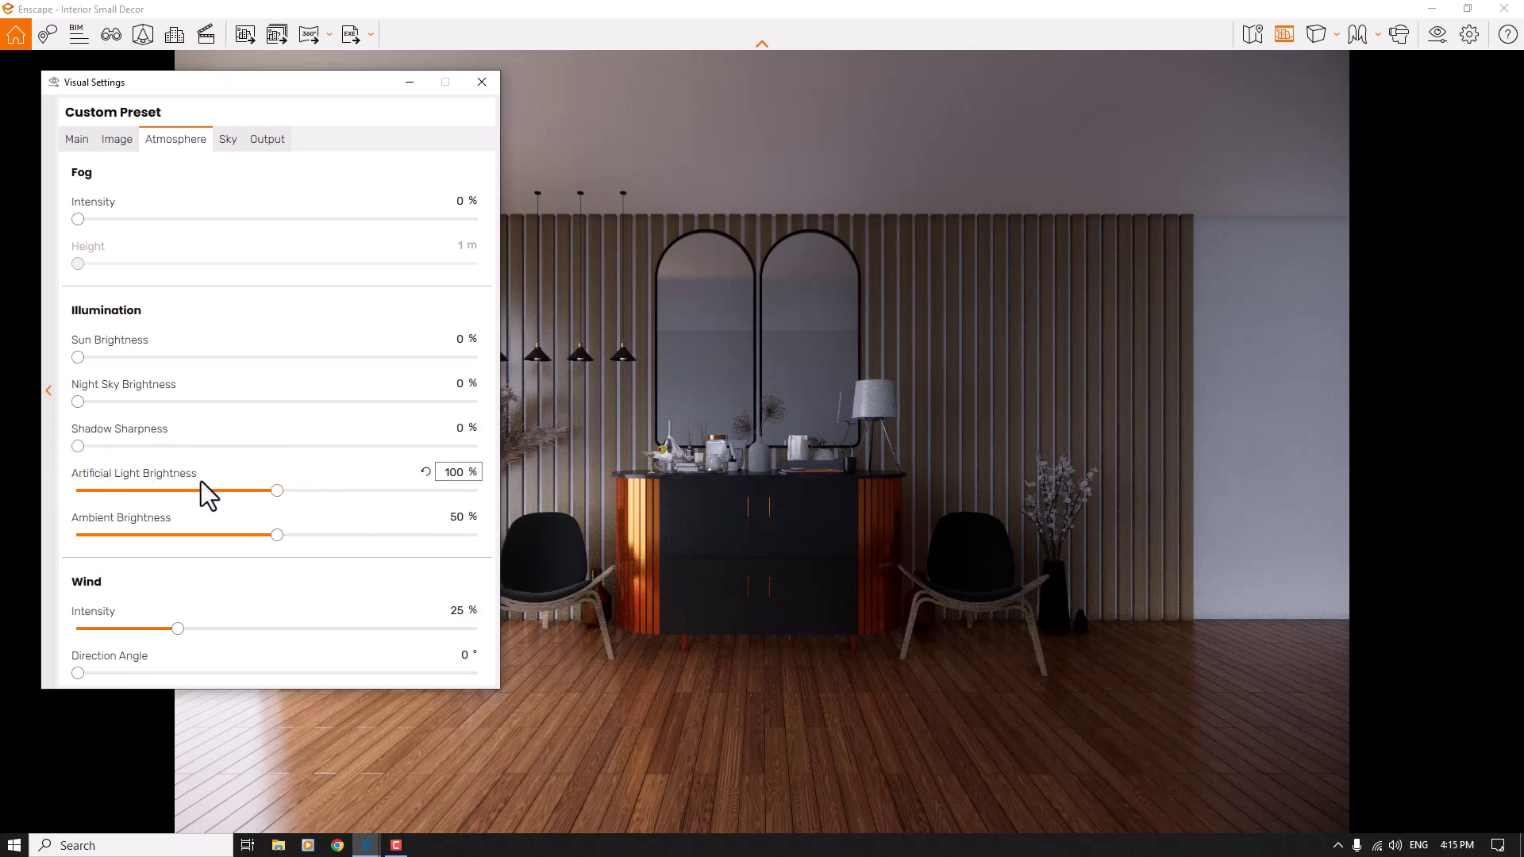
{"action": "double_click", "coordinate": [461, 612]}
{"action": "key", "text": "BackSpace"}
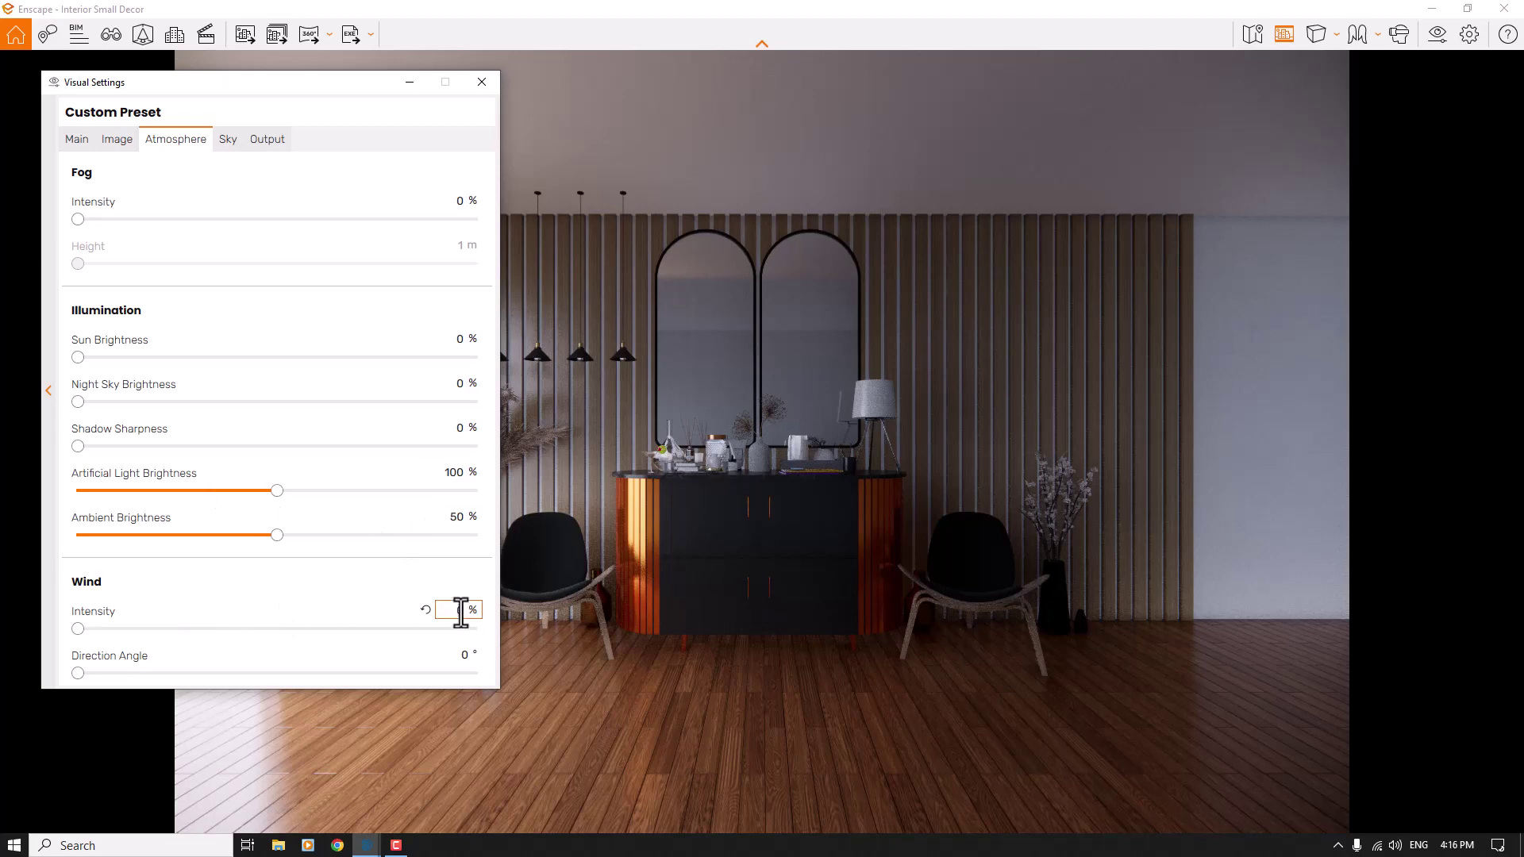
{"action": "key", "text": "Return"}
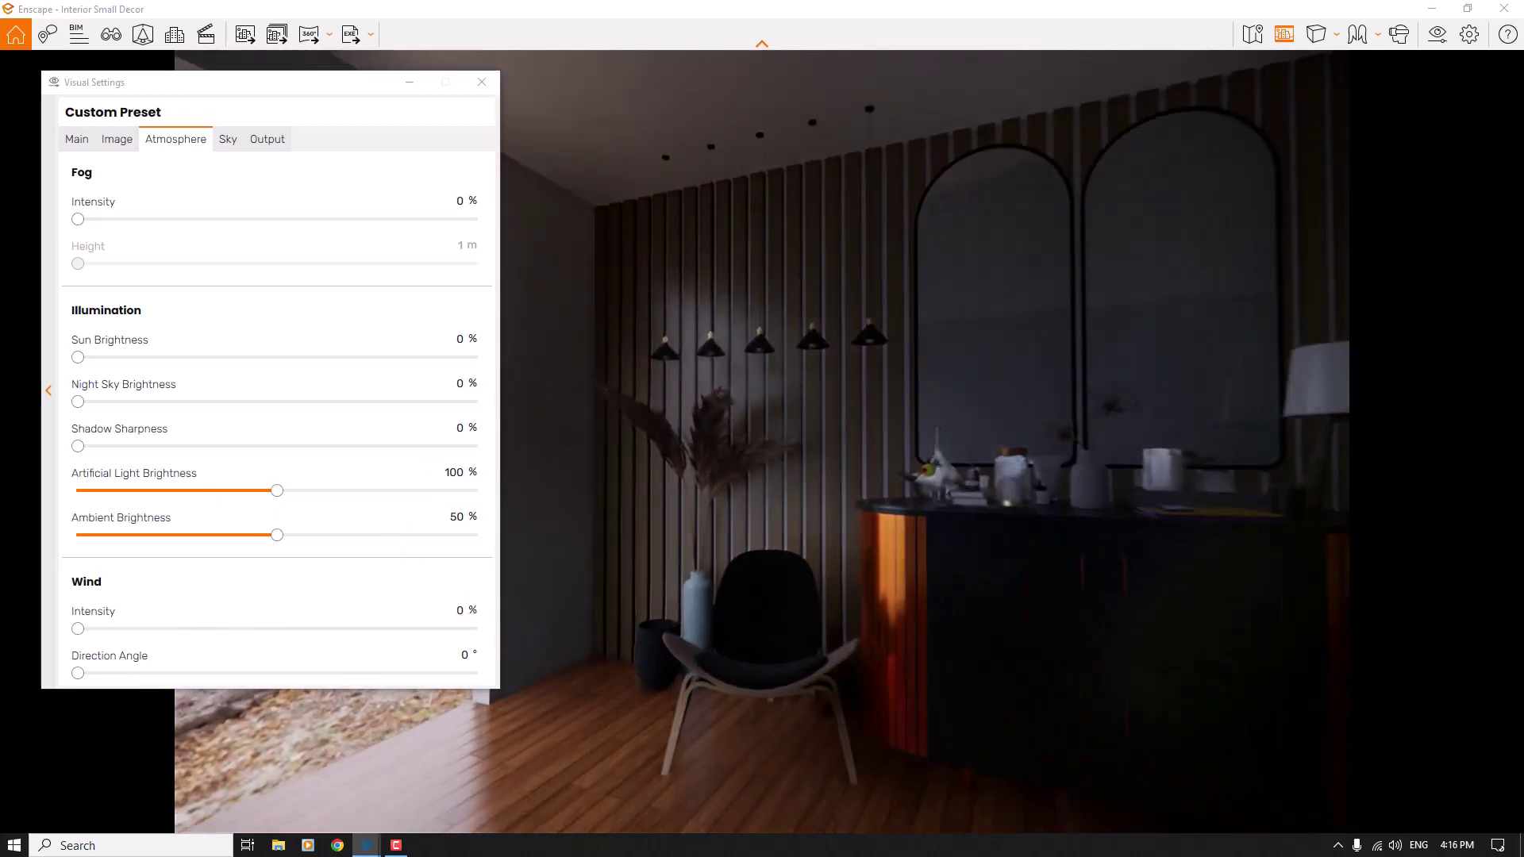
Check the lighting around the pendant lamps and vase up close and set the ambient brightness to 66%.
{"action": "scroll", "coordinate": [699, 449], "scroll_direction": "up", "scroll_amount": 5}
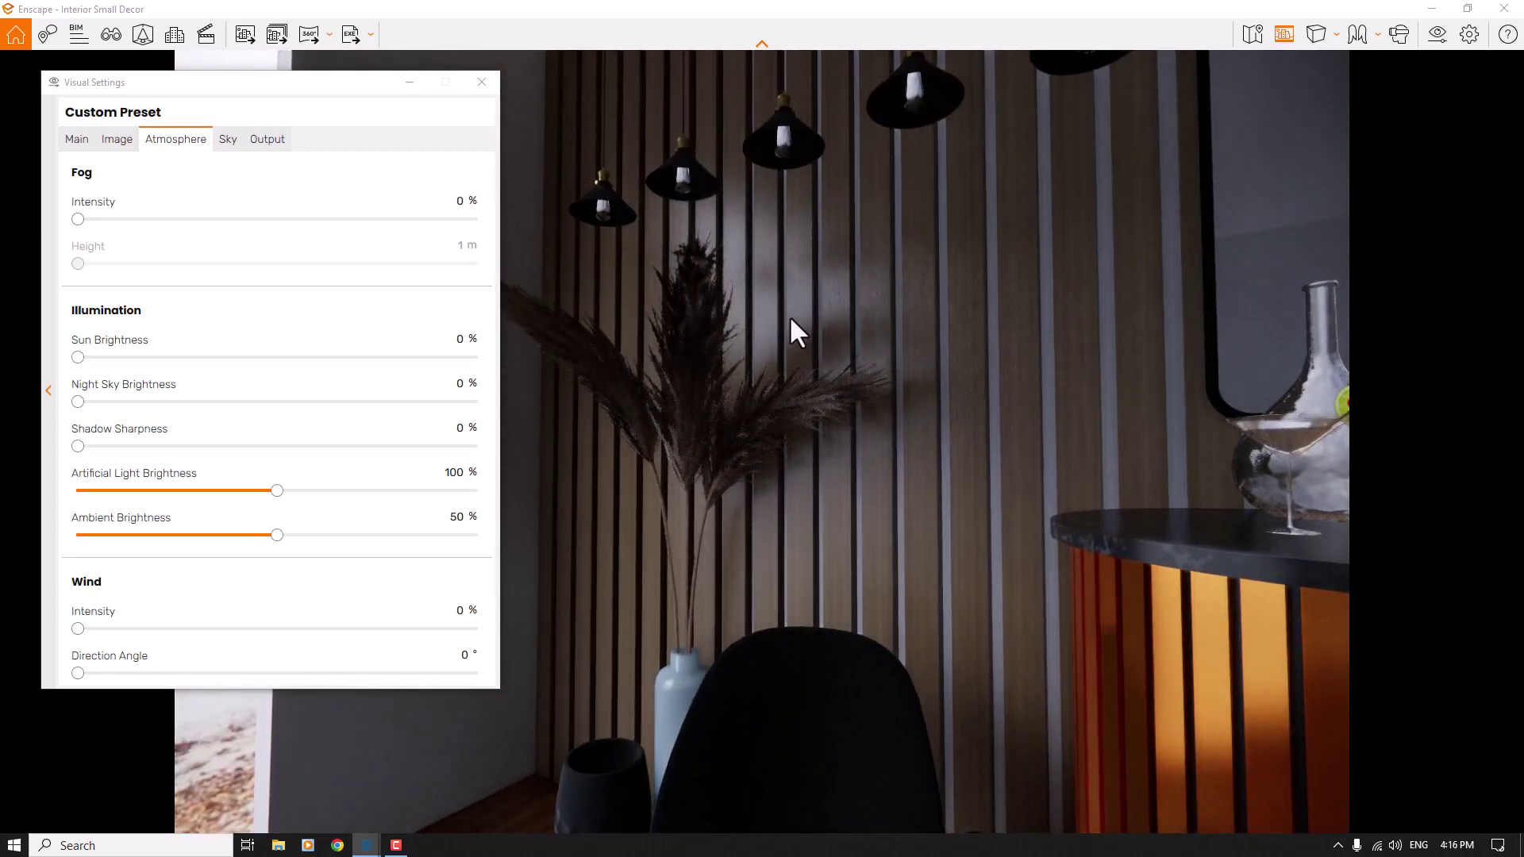
{"action": "left_click_drag", "start_coordinate": [832, 321], "coordinate": [766, 378]}
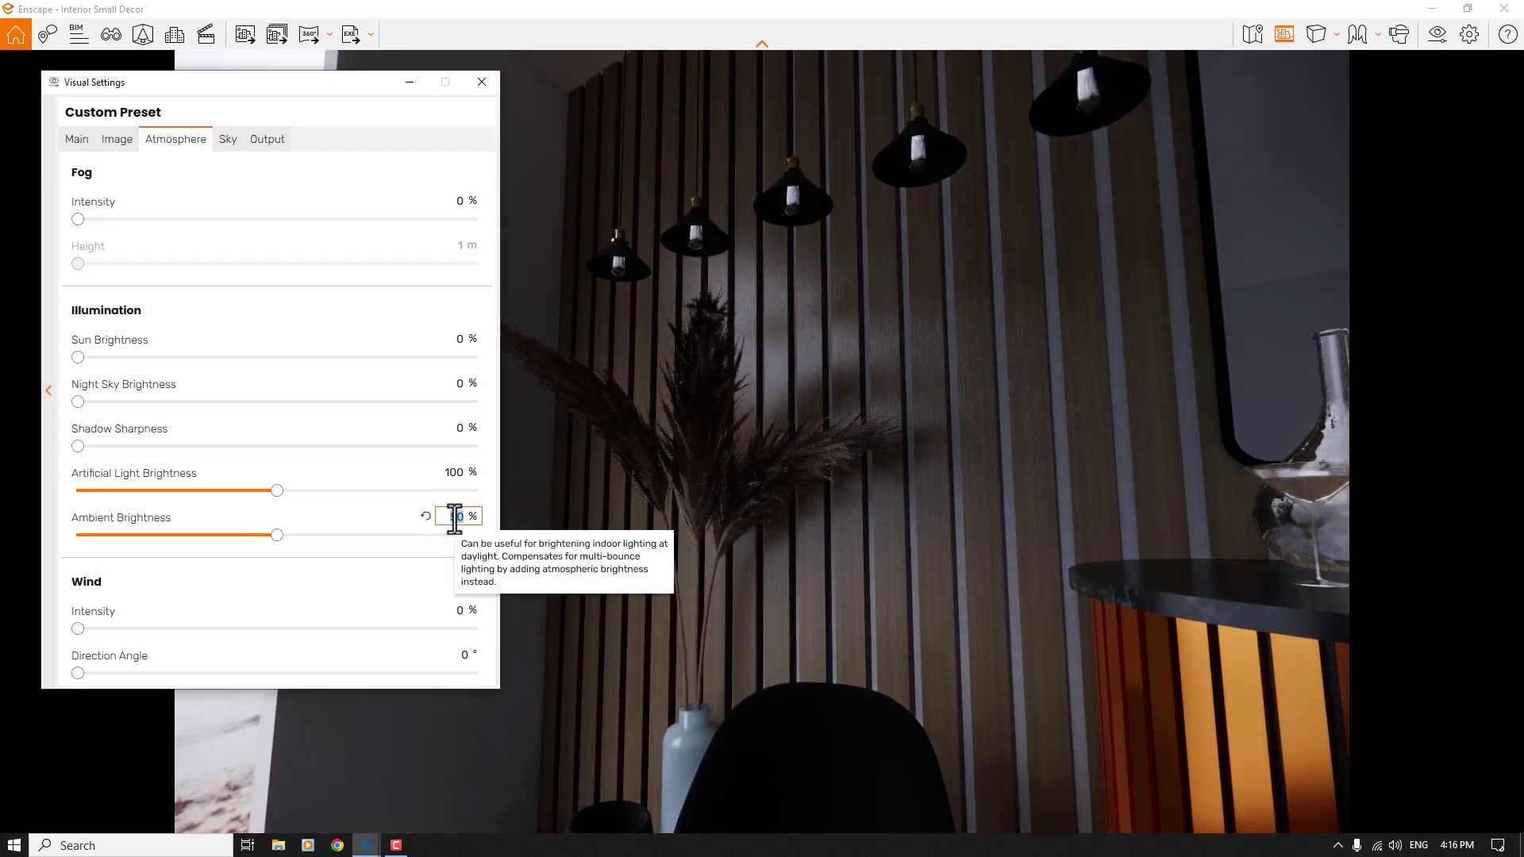
{"action": "left_click", "coordinate": [454, 517]}
{"action": "type", "text": "6"}
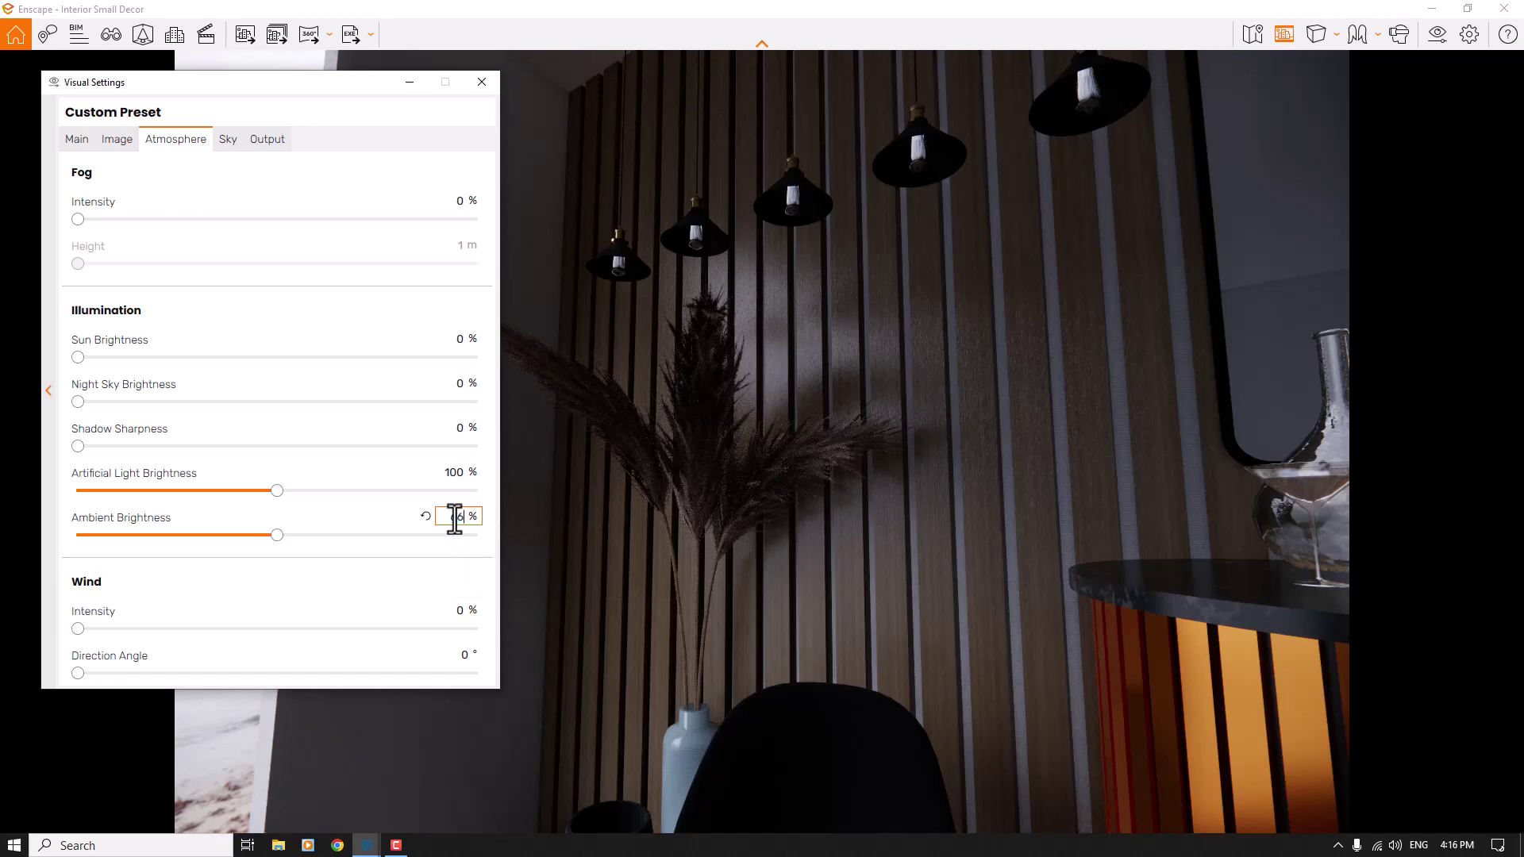
{"action": "type", "text": "6"}
{"action": "key", "text": "Return"}
Turn on auto contrast in the image settings and return to the saved Super Zoom view.
{"action": "left_click", "coordinate": [120, 141]}
{"action": "left_click", "coordinate": [82, 201]}
{"action": "left_click_drag", "start_coordinate": [222, 98], "coordinate": [912, 135]}
{"action": "key", "text": "v"}
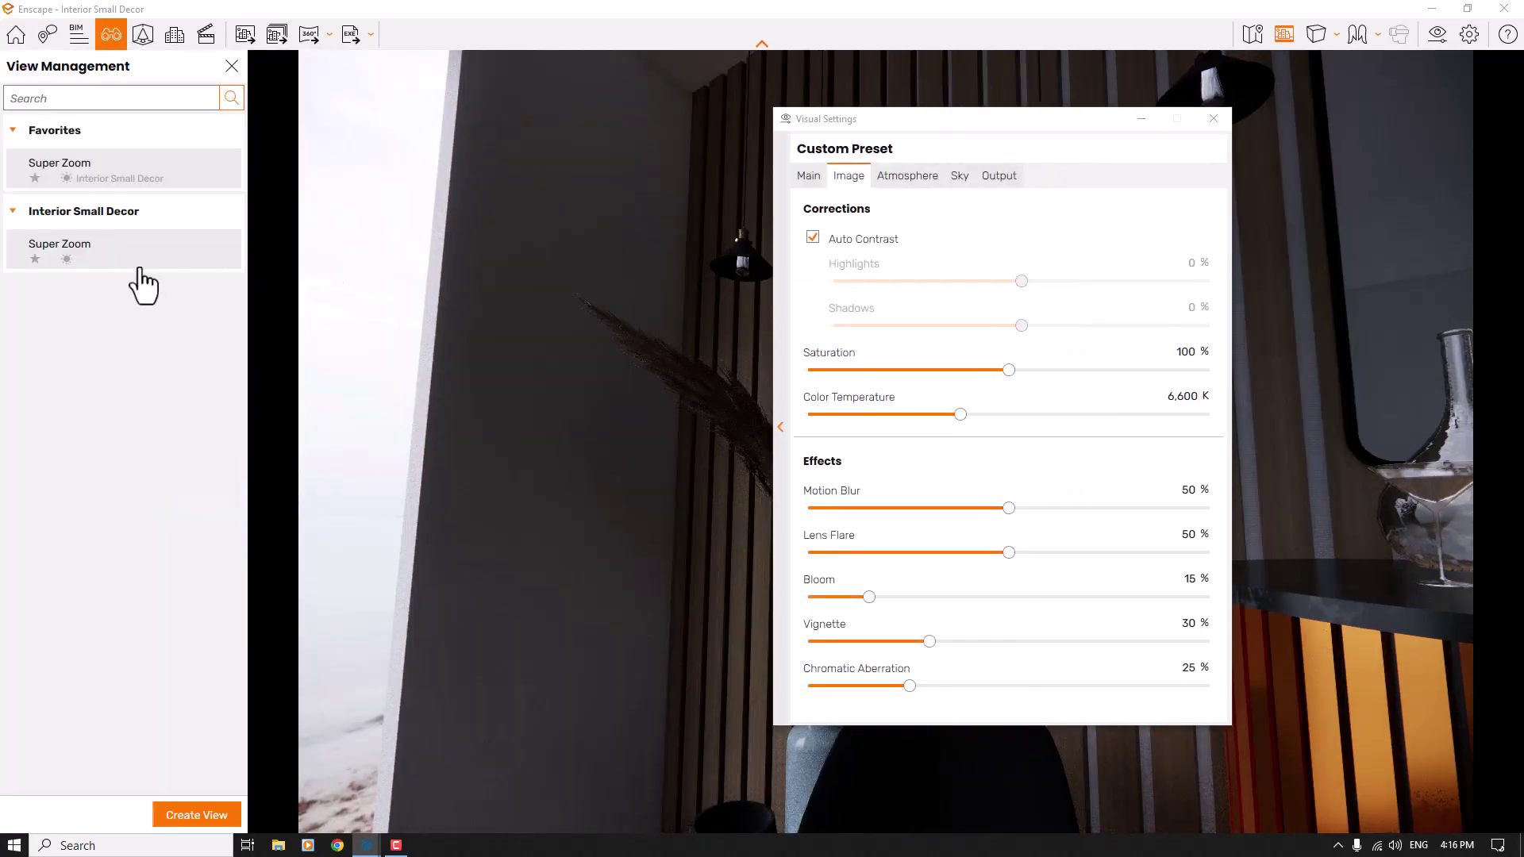
{"action": "mouse_move", "coordinate": [95, 254]}
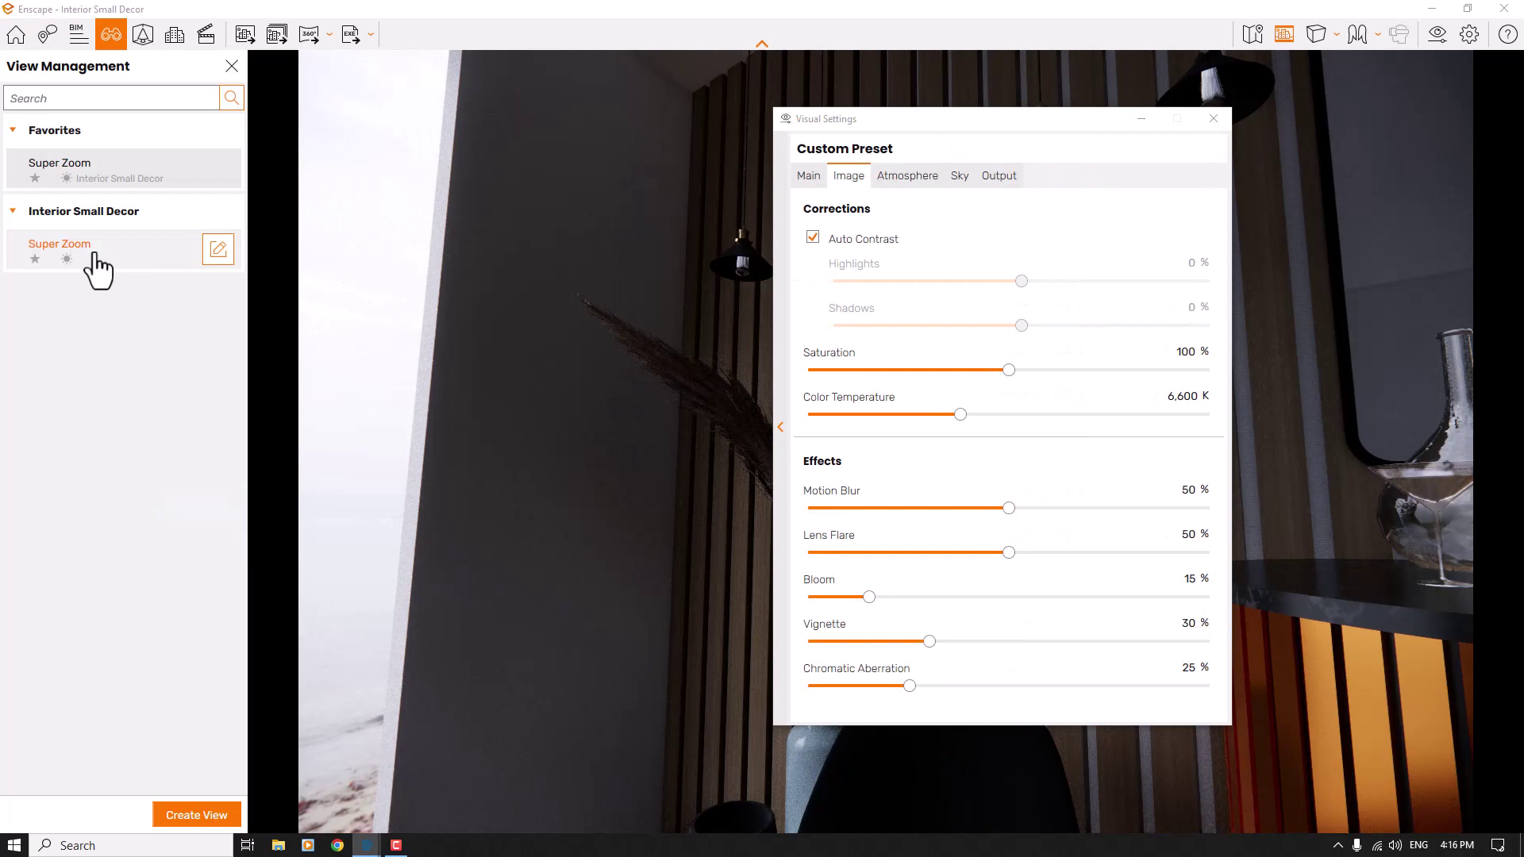
{"action": "left_click", "coordinate": [95, 255]}
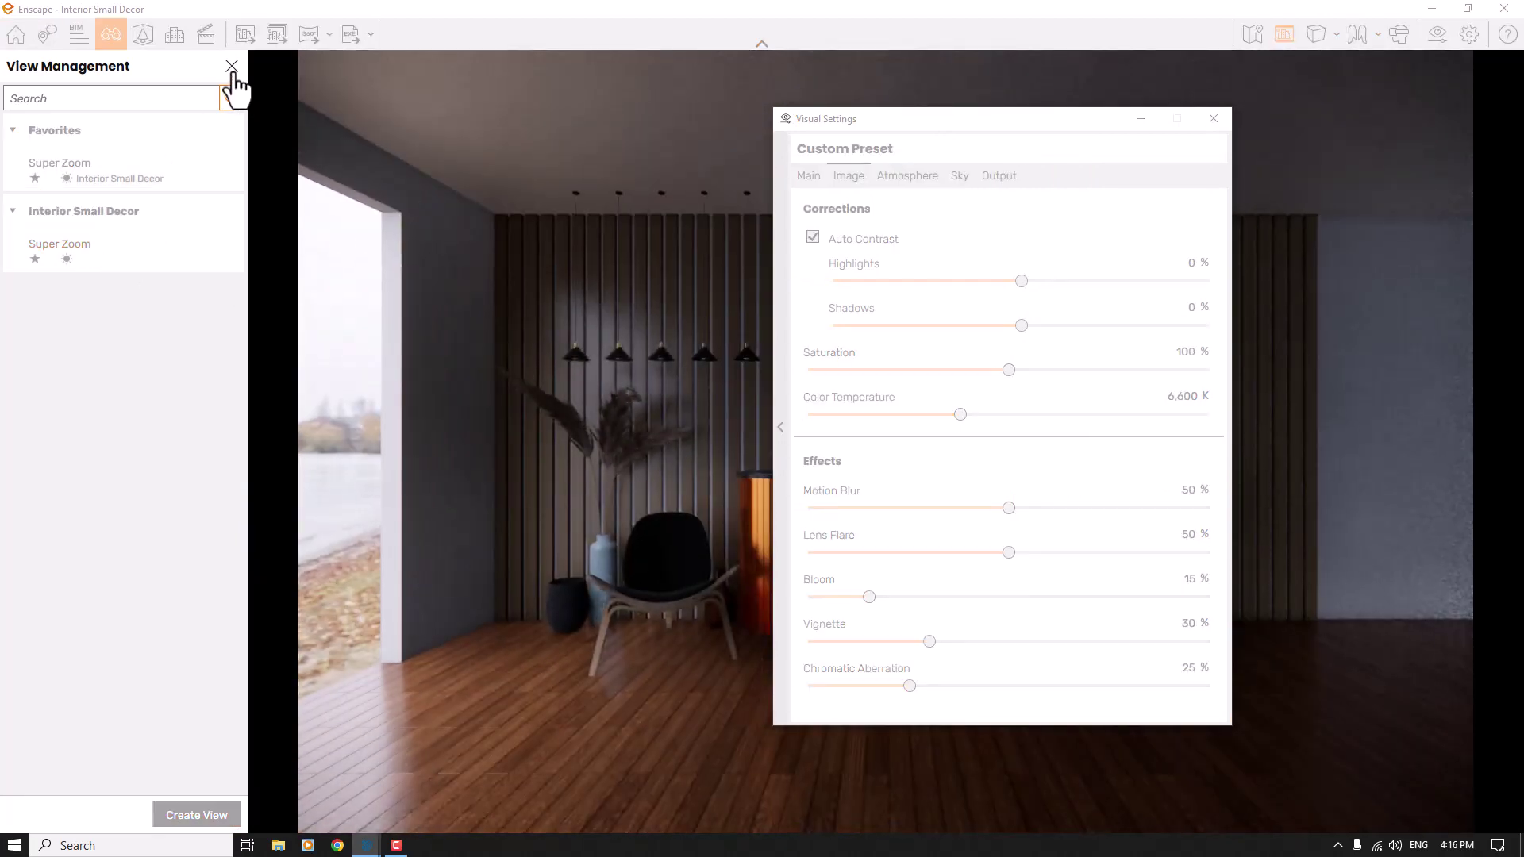
{"action": "left_click", "coordinate": [231, 67]}
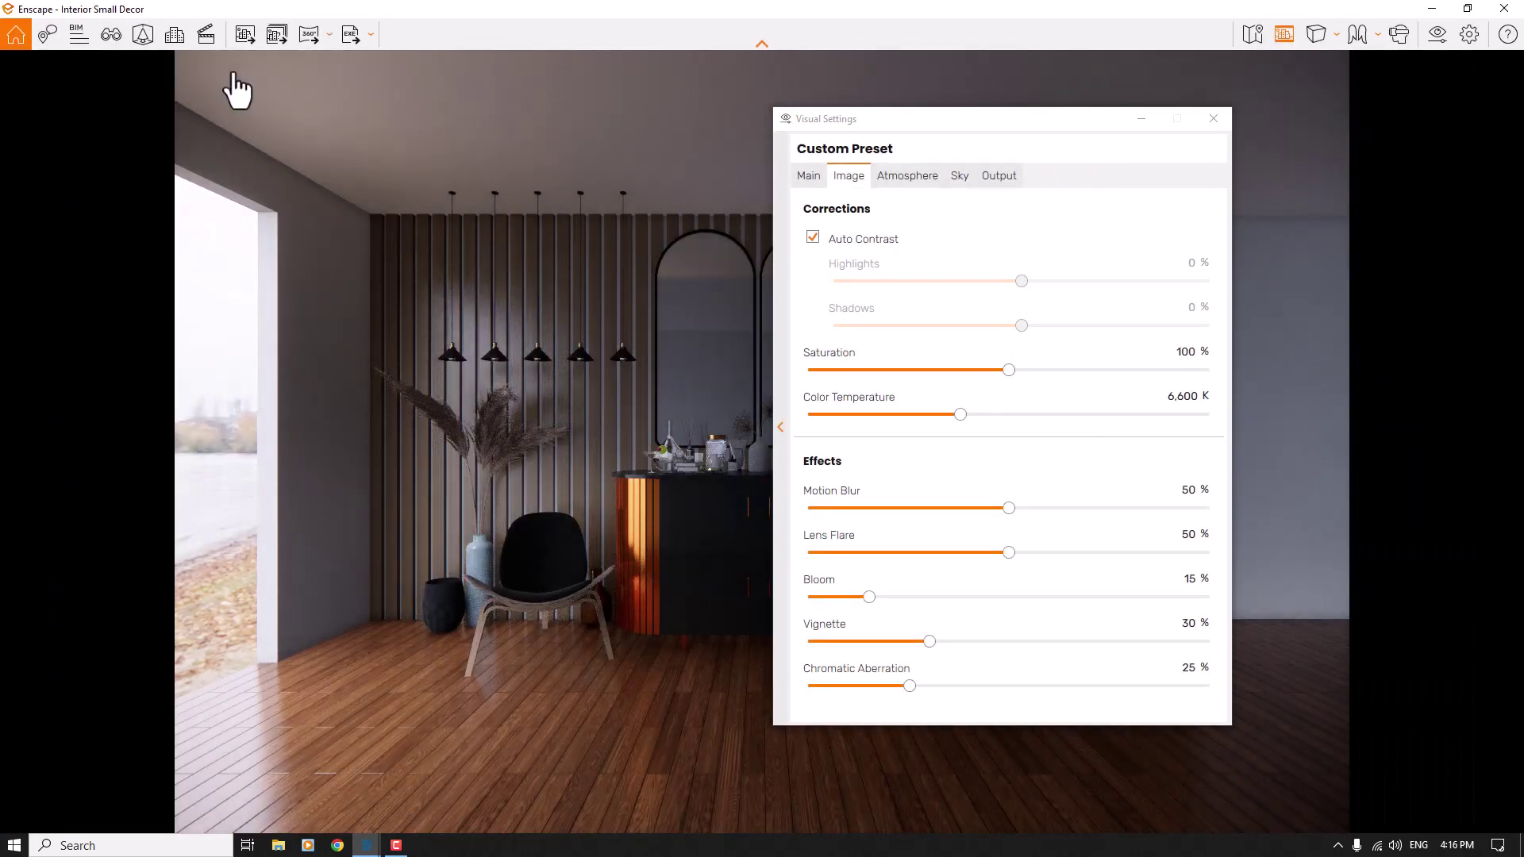
{"action": "left_click_drag", "start_coordinate": [891, 121], "coordinate": [321, 81]}
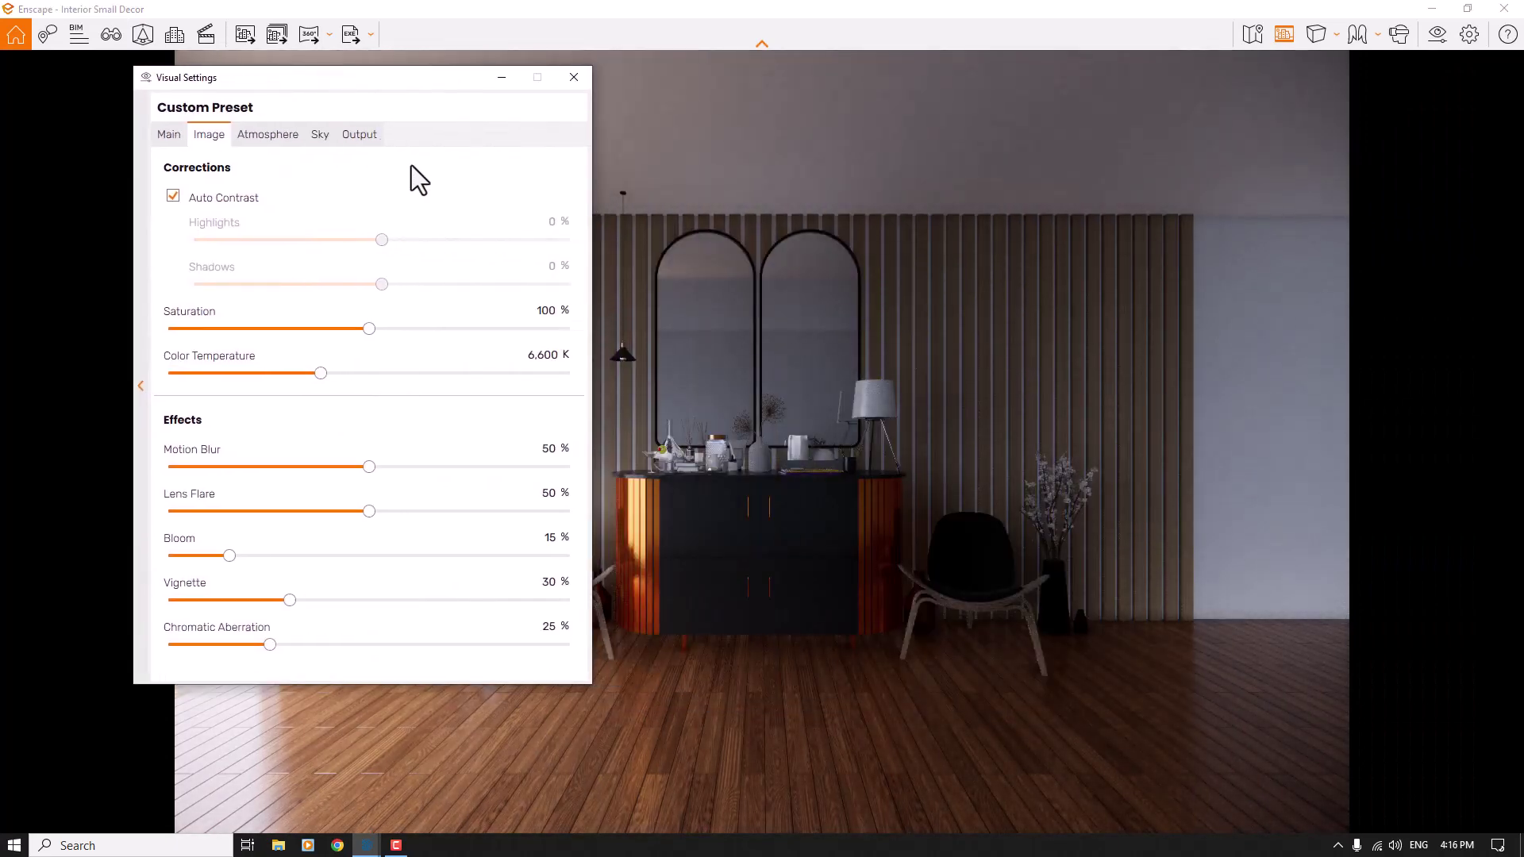
Set the color temperature to 4,000 K and the saturation to 98%.
{"action": "left_click_drag", "start_coordinate": [321, 374], "coordinate": [266, 374]}
{"action": "left_click", "coordinate": [531, 358]}
{"action": "type", "text": "5000"}
{"action": "key", "text": "Return"}
{"action": "left_click", "coordinate": [548, 310]}
{"action": "type", "text": "98"}
{"action": "key", "text": "Return"}
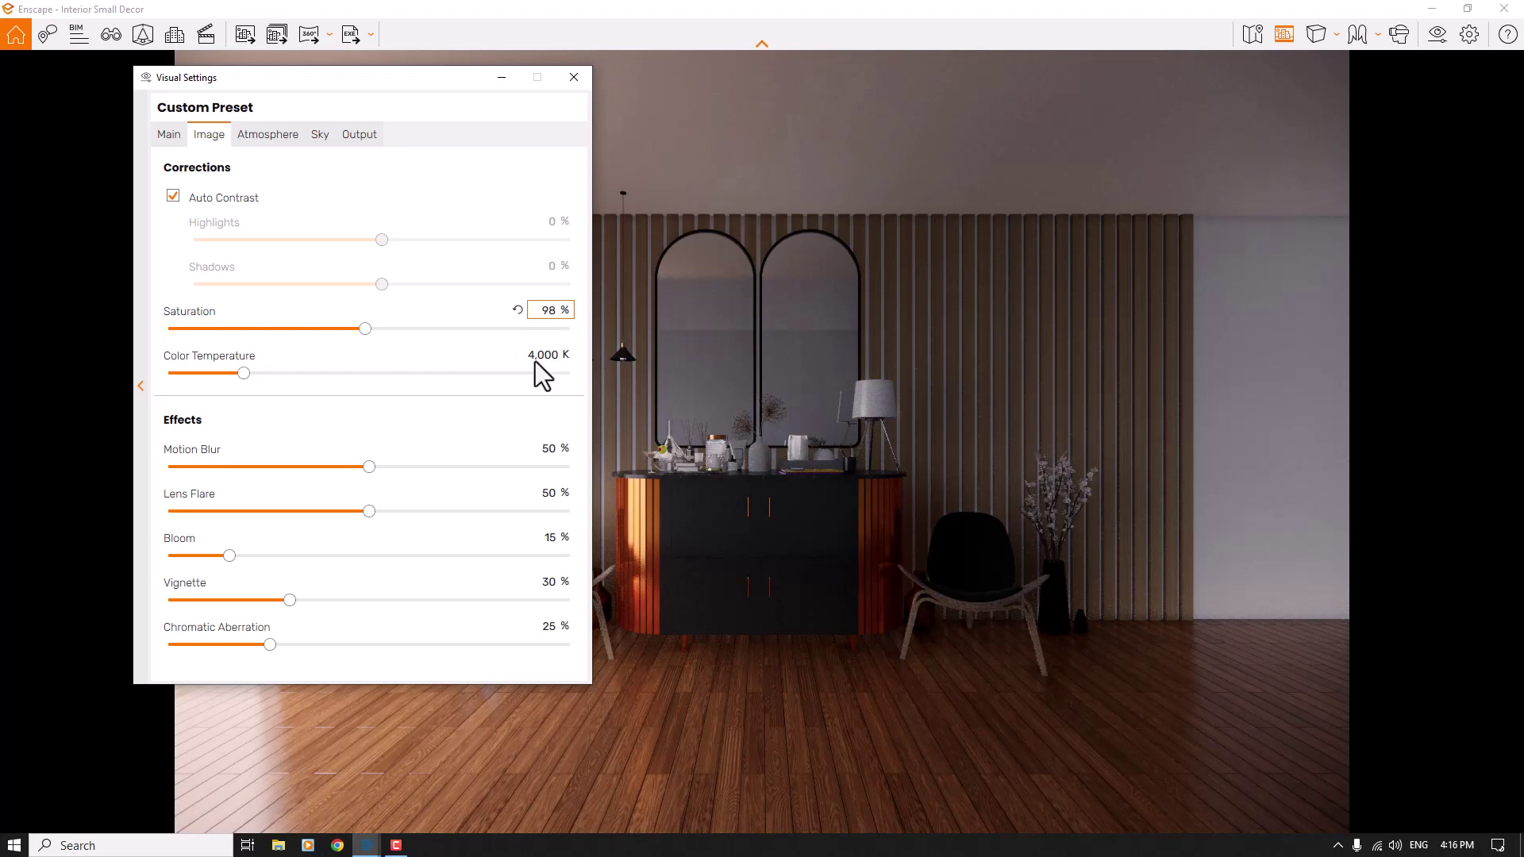
Set the motion blur and bloom effects to 0% and the lens flare to 38%.
{"action": "left_click_drag", "start_coordinate": [368, 468], "coordinate": [2, 470]}
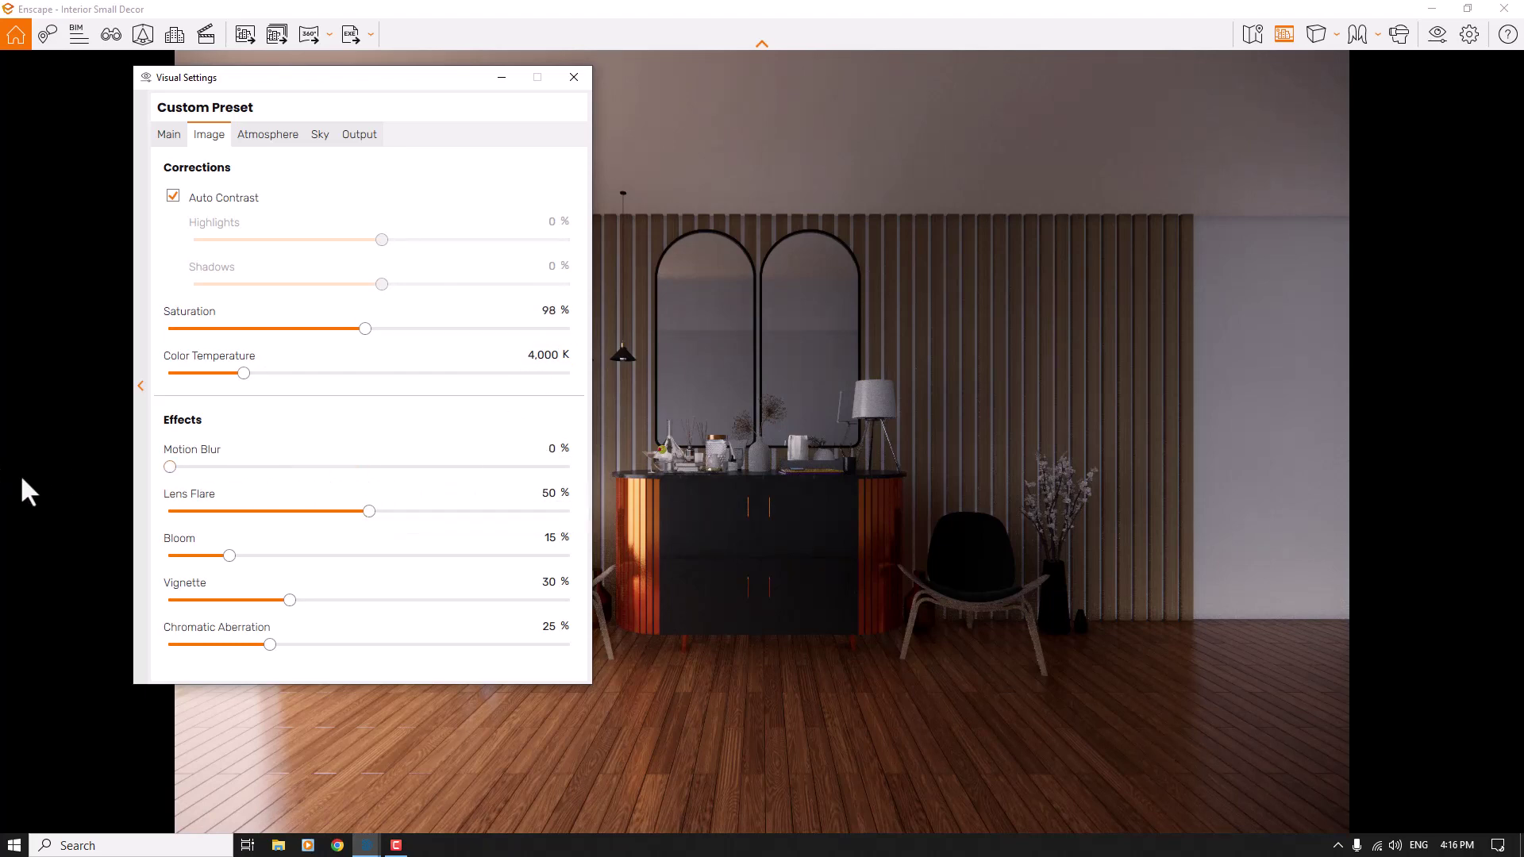
{"action": "left_click_drag", "start_coordinate": [232, 555], "coordinate": [108, 554]}
{"action": "left_click", "coordinate": [553, 492]}
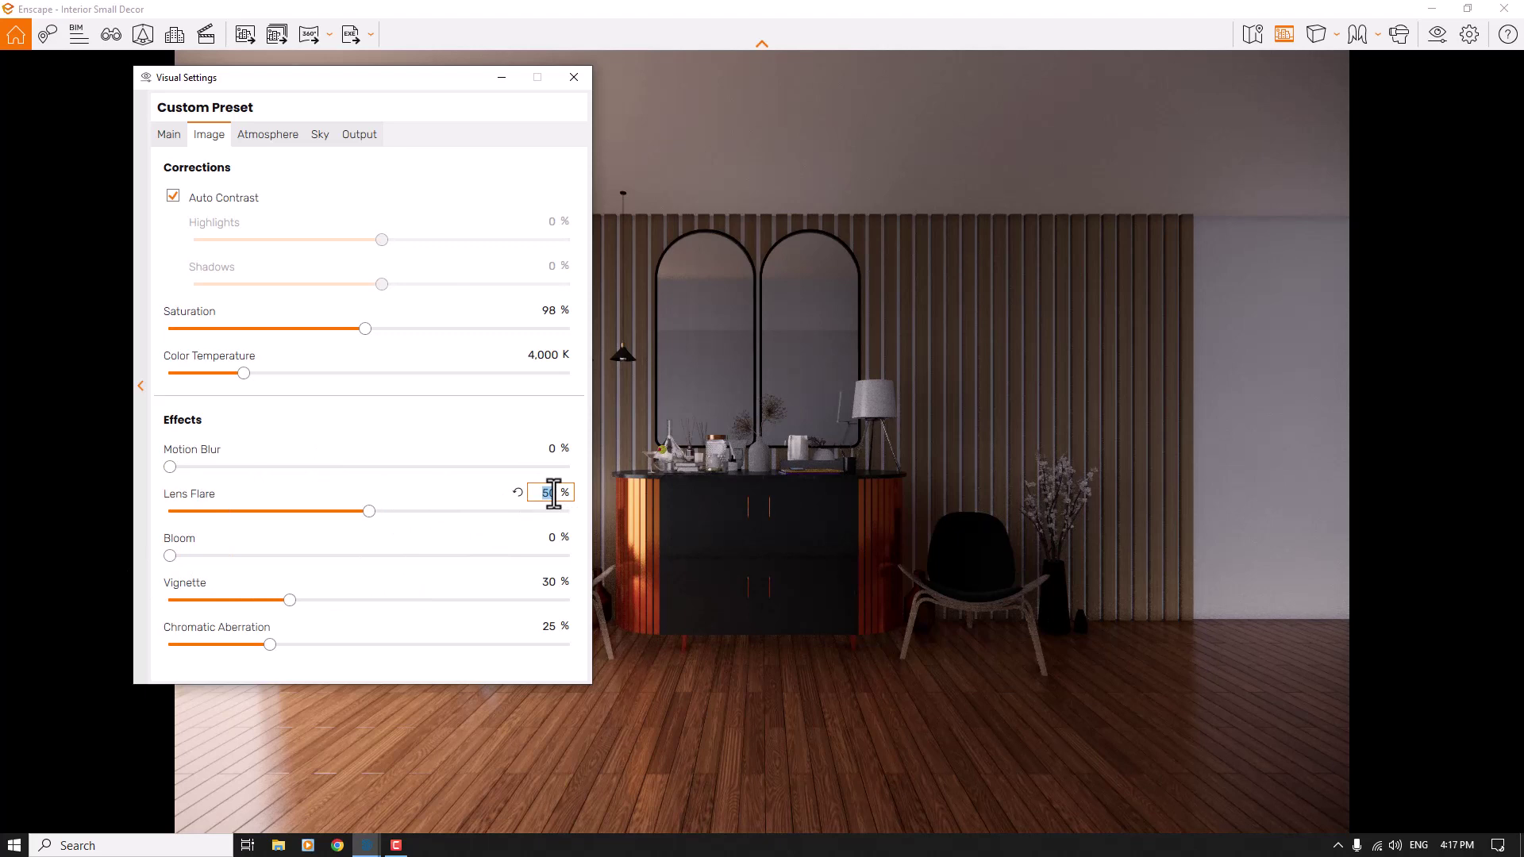
{"action": "type", "text": "38"}
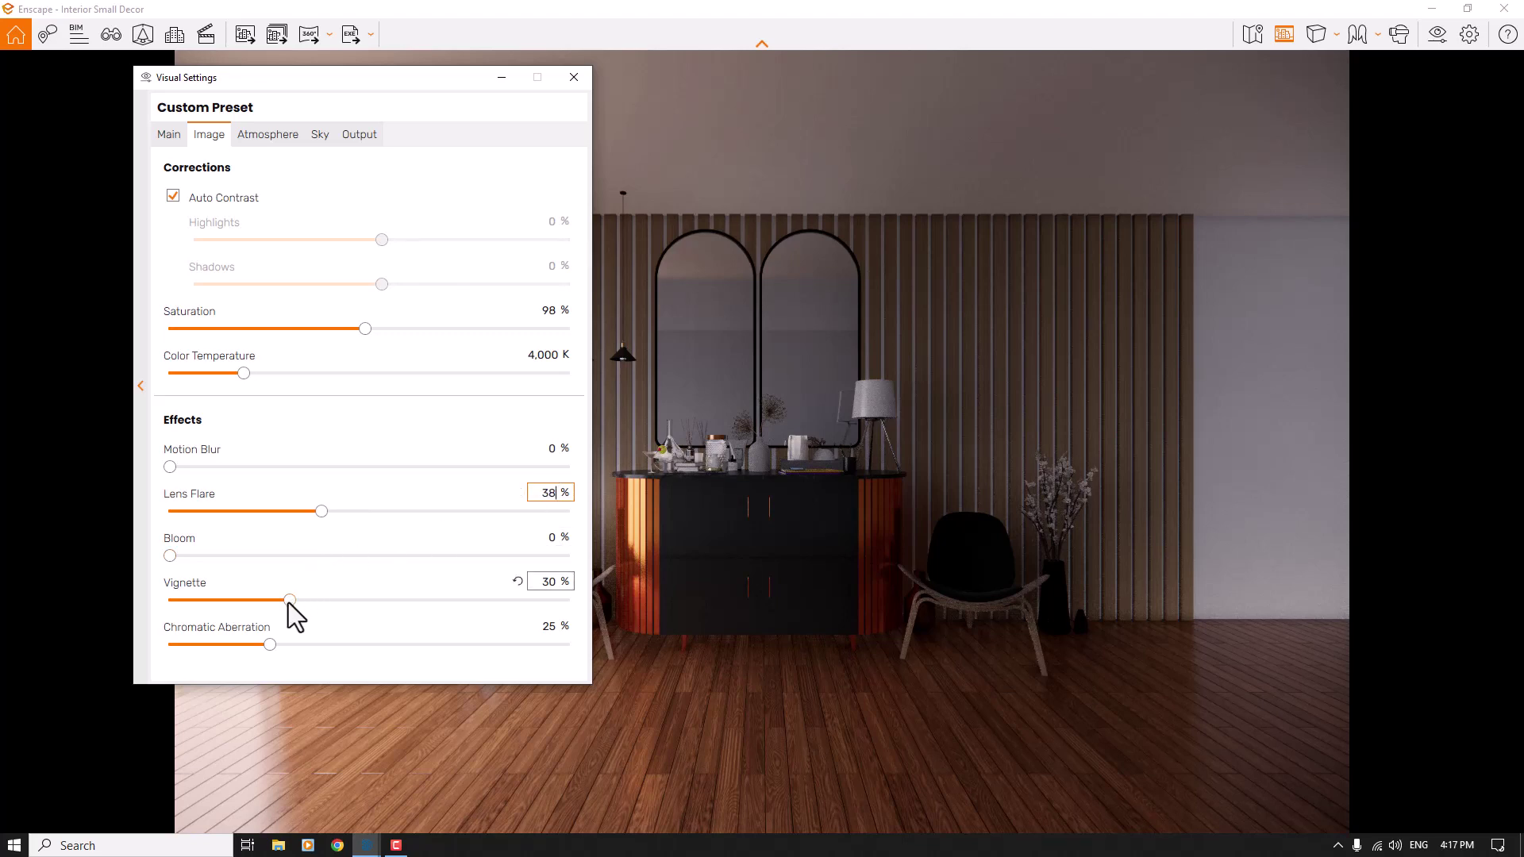
Set the vignette to 12% and the chromatic aberration to 0%.
{"action": "left_click", "coordinate": [543, 582]}
{"action": "type", "text": "12"}
{"action": "left_click", "coordinate": [548, 625]}
{"action": "key", "text": "BackSpace"}
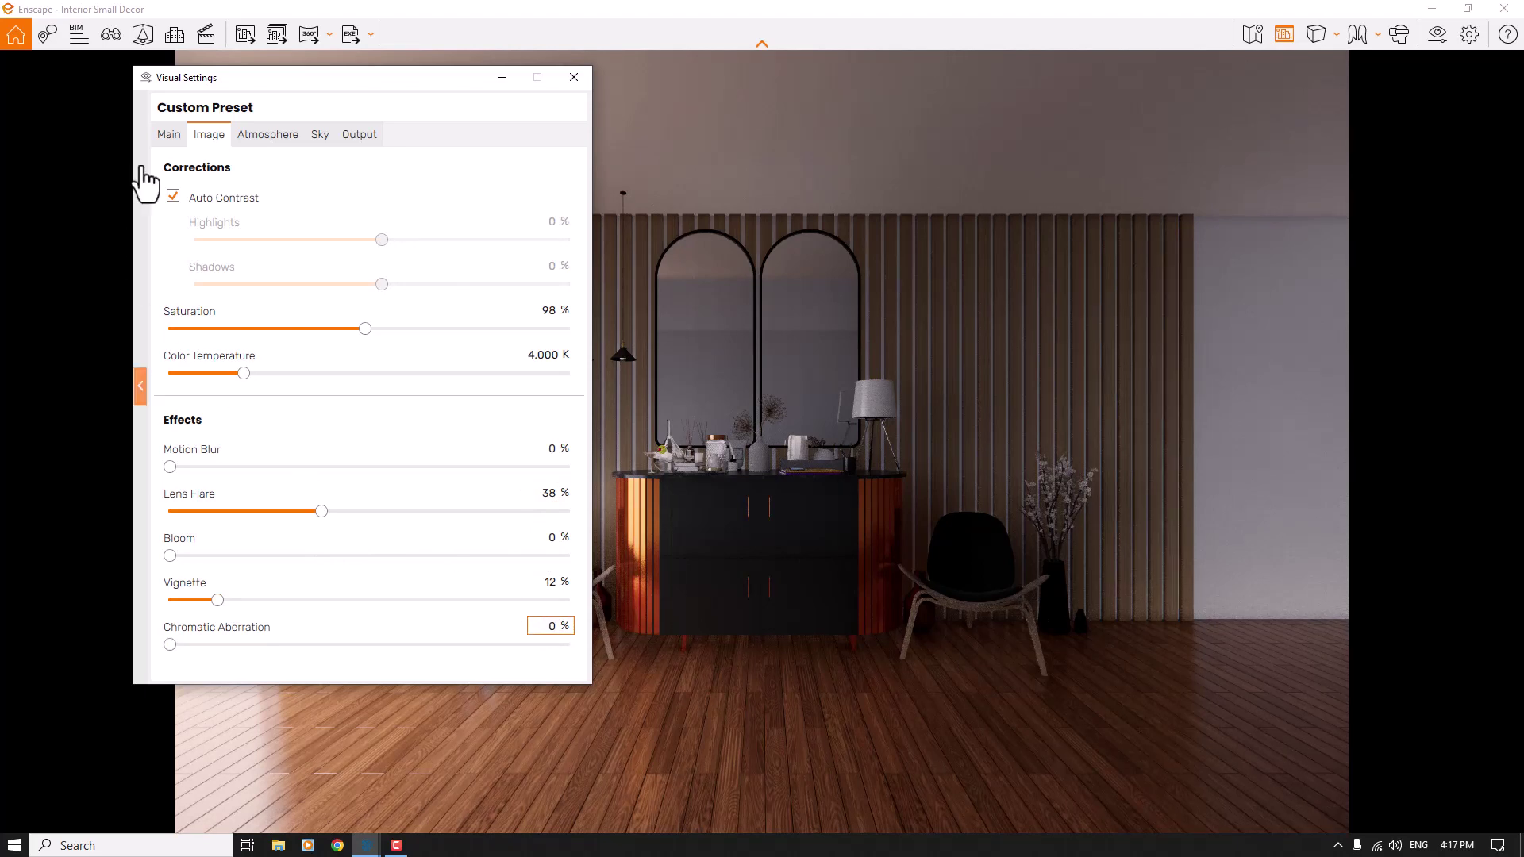
Narrow the camera's horizontal field of view to 62° in the main visual settings.
{"action": "left_click", "coordinate": [172, 135]}
{"action": "left_click_drag", "start_coordinate": [415, 429], "coordinate": [322, 428]}
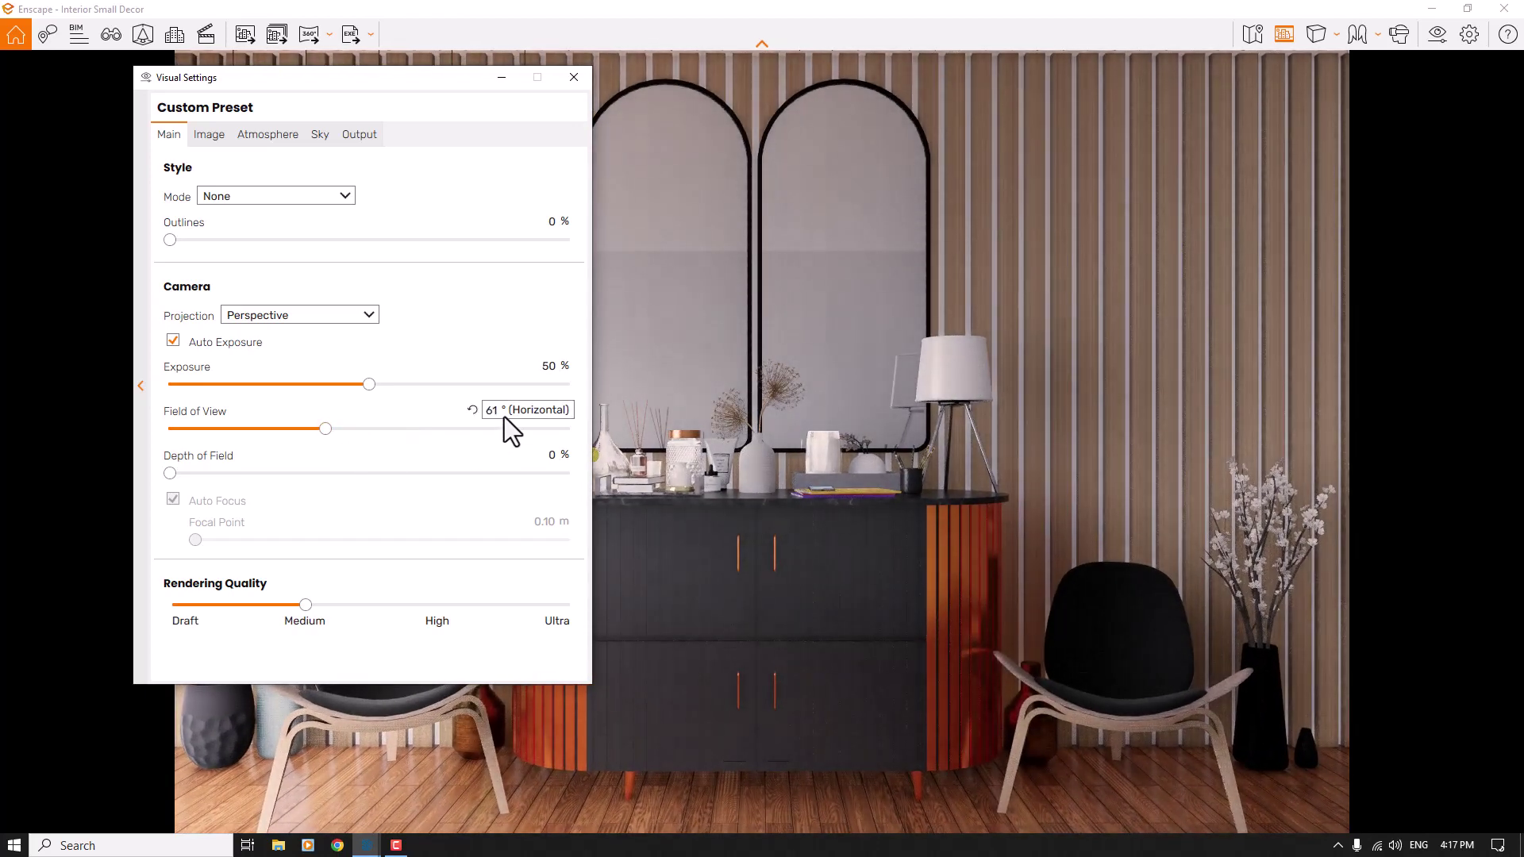
{"action": "left_click", "coordinate": [492, 410]}
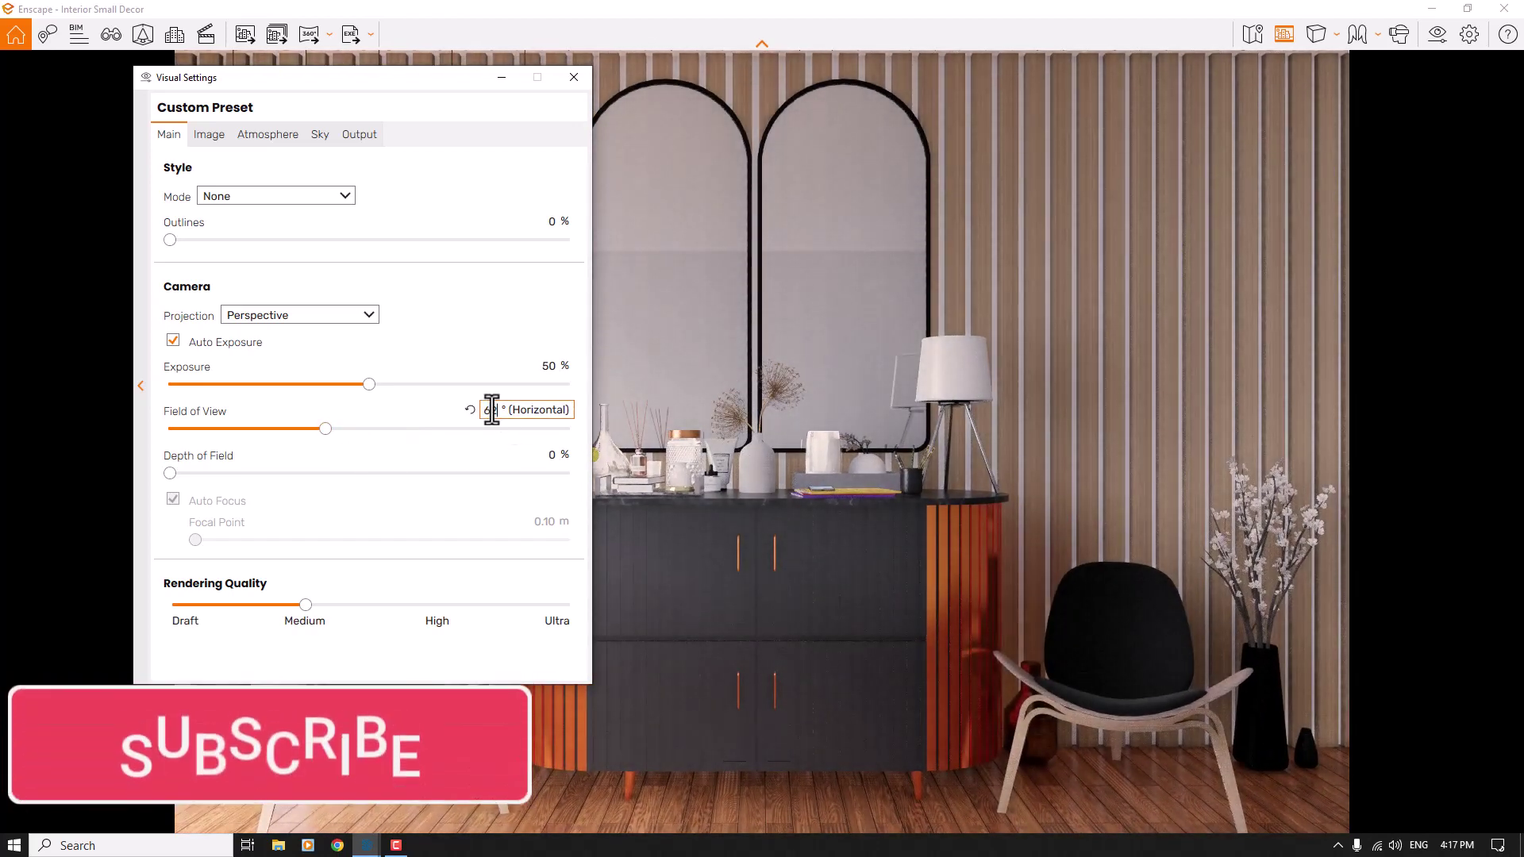
{"action": "key", "text": "BackSpace"}
{"action": "type", "text": "2"}
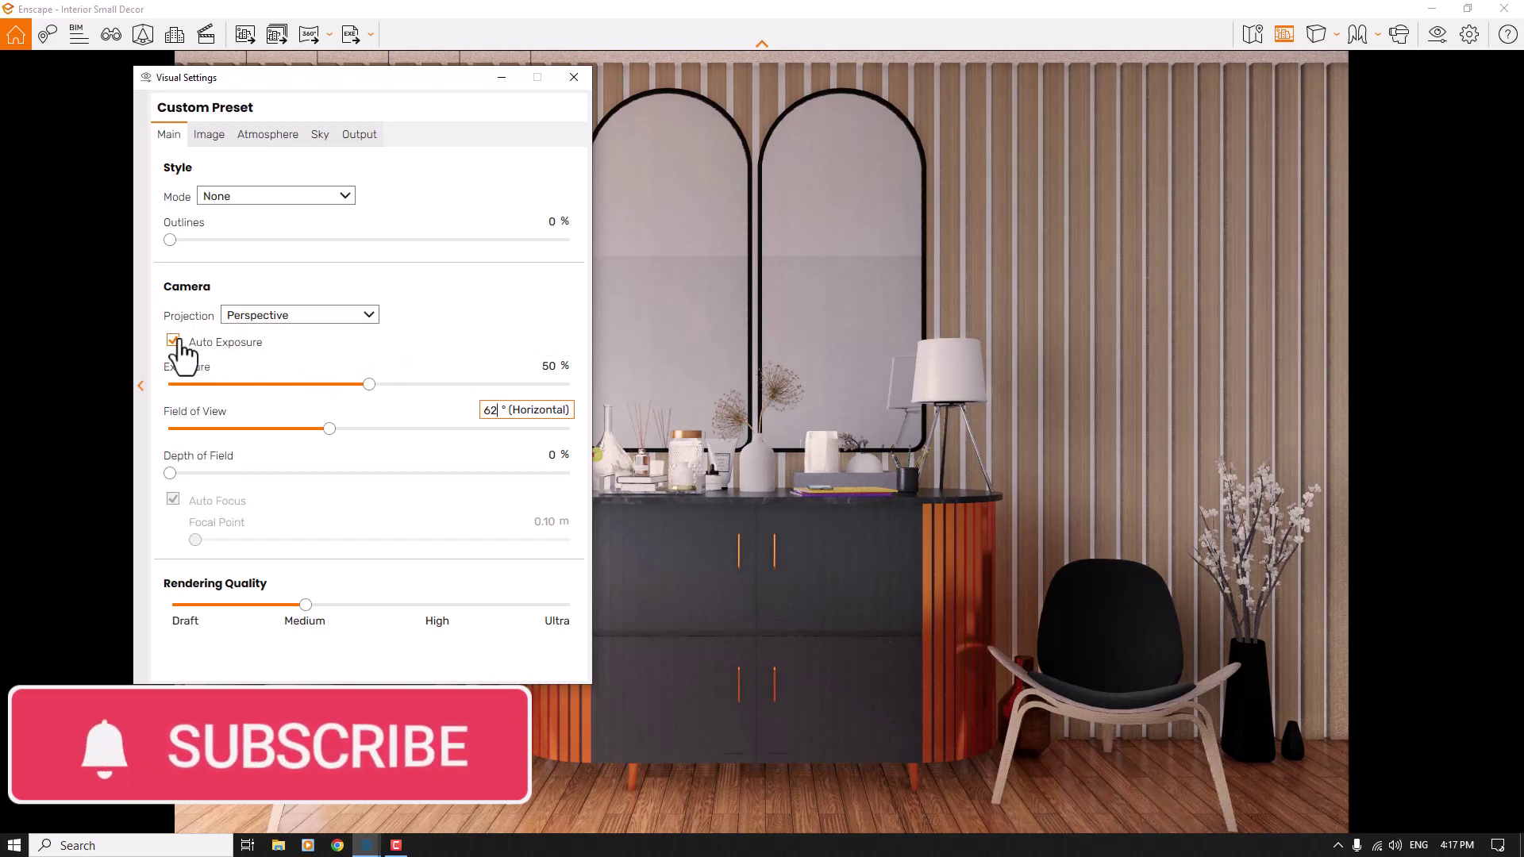
Disable auto exposure for the camera and set the exposure manually to 64%.
{"action": "left_click", "coordinate": [173, 340]}
{"action": "left_click", "coordinate": [573, 77]}
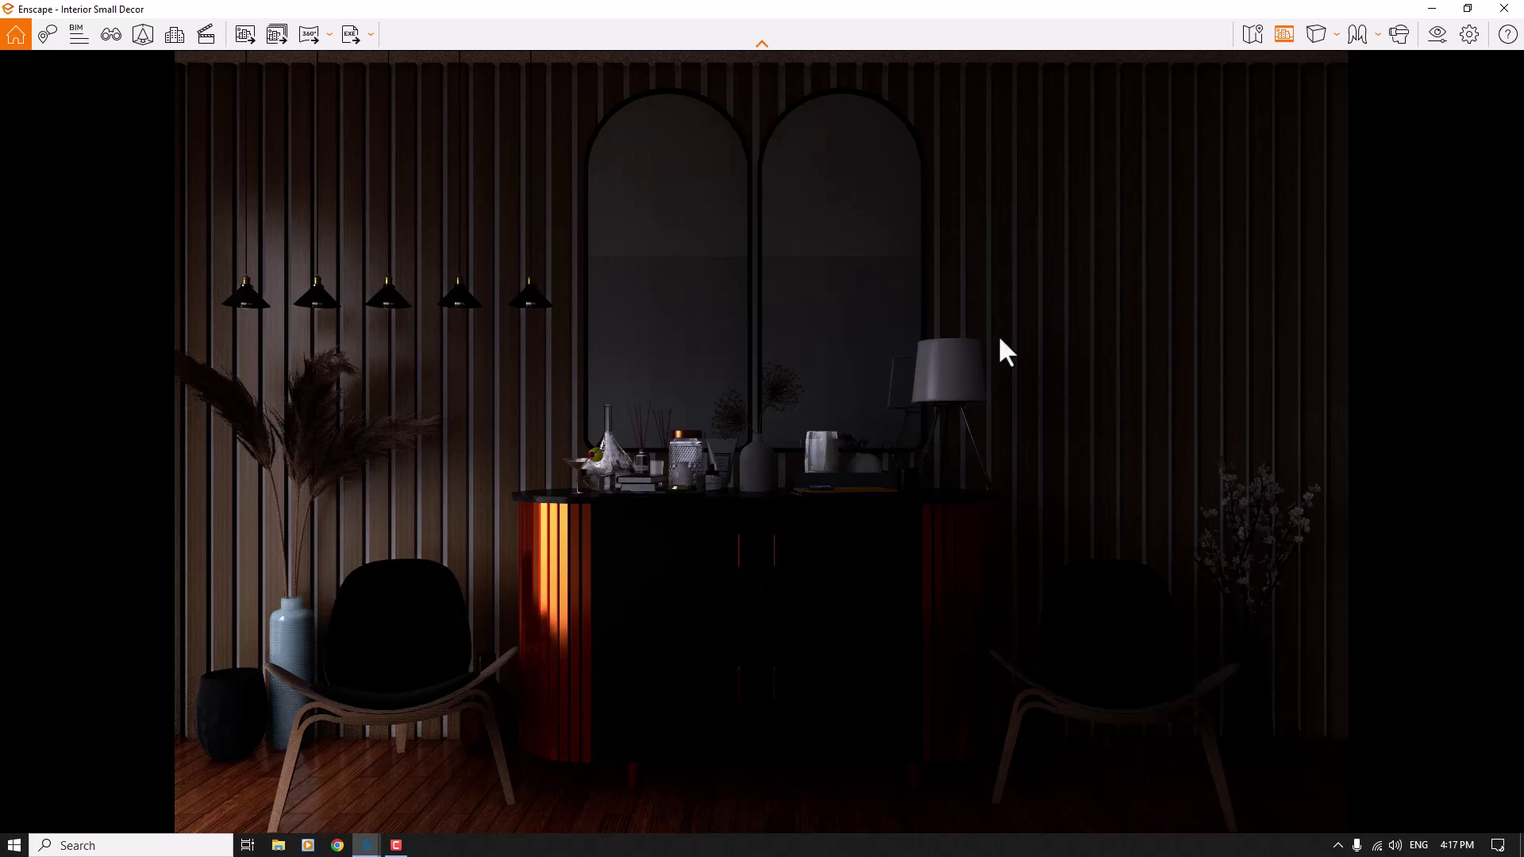
{"action": "left_click", "coordinate": [1438, 39]}
{"action": "left_click_drag", "start_coordinate": [369, 386], "coordinate": [411, 385]}
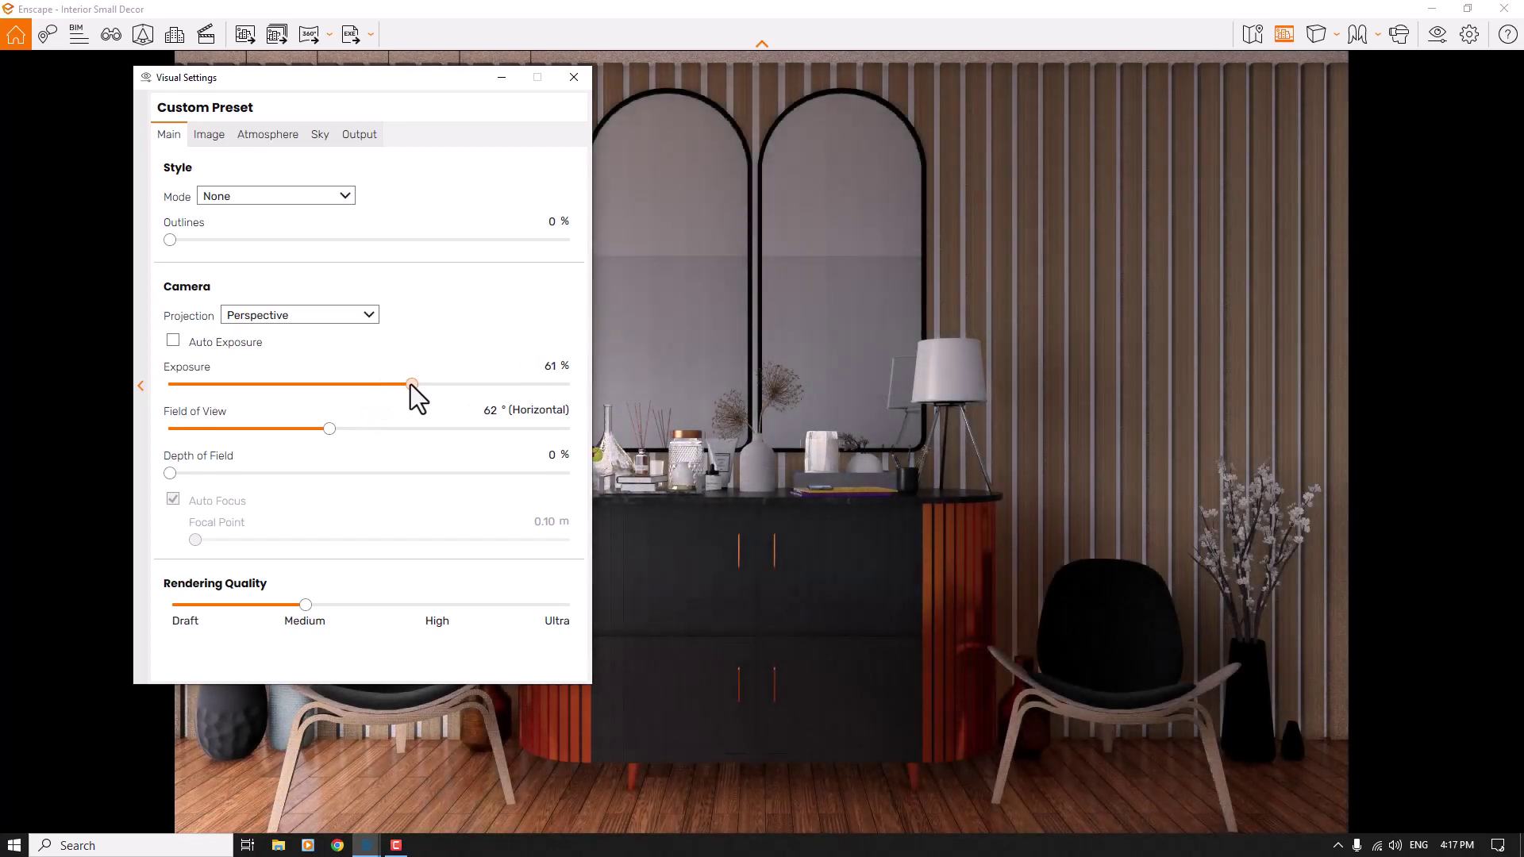
{"action": "double_click", "coordinate": [548, 366]}
{"action": "type", "text": "62"}
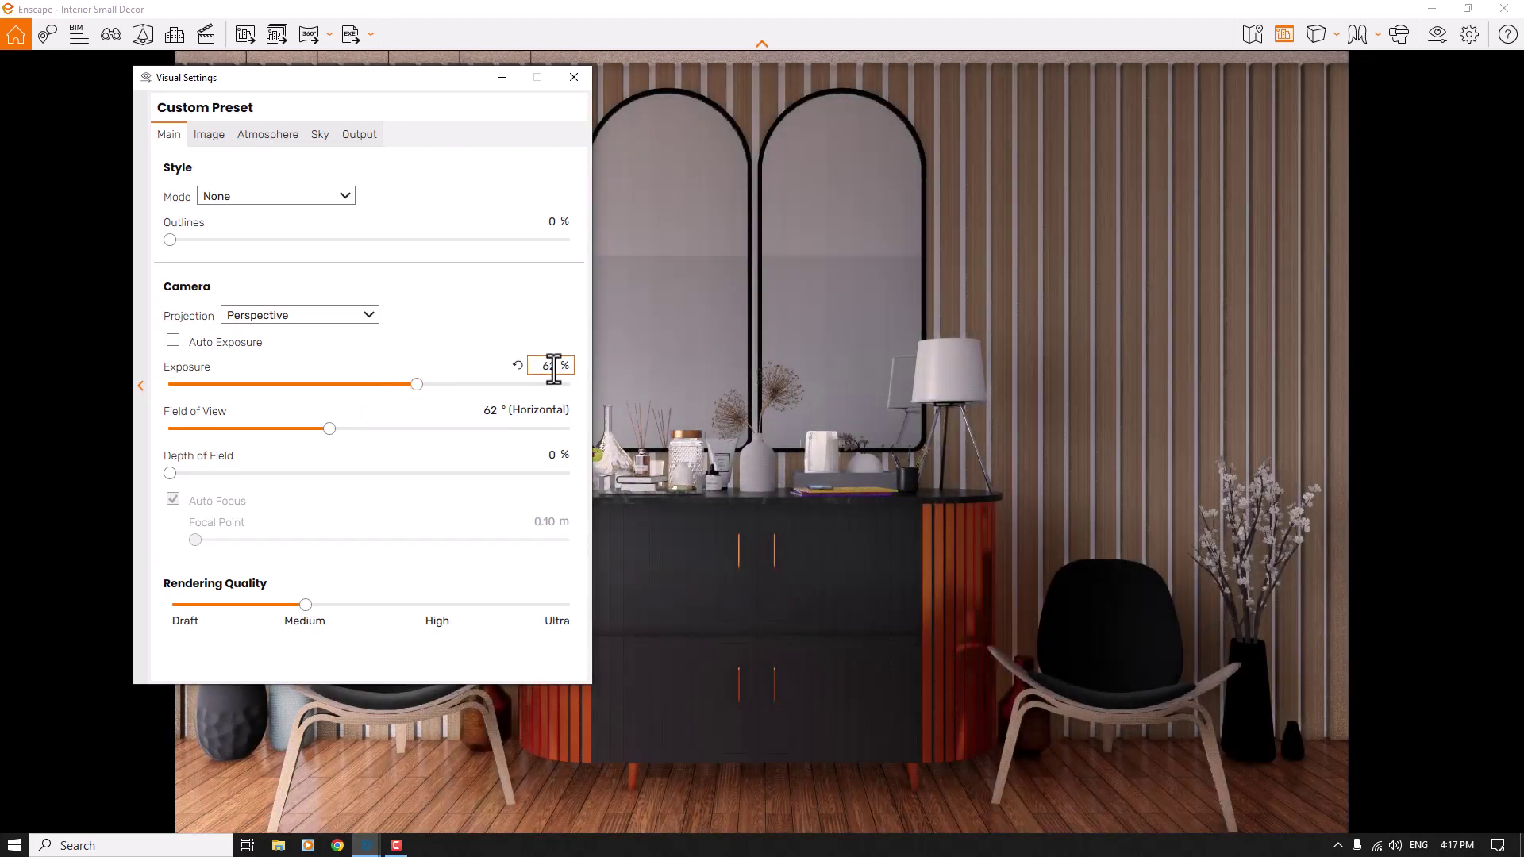
{"action": "double_click", "coordinate": [550, 366]}
{"action": "type", "text": "64"}
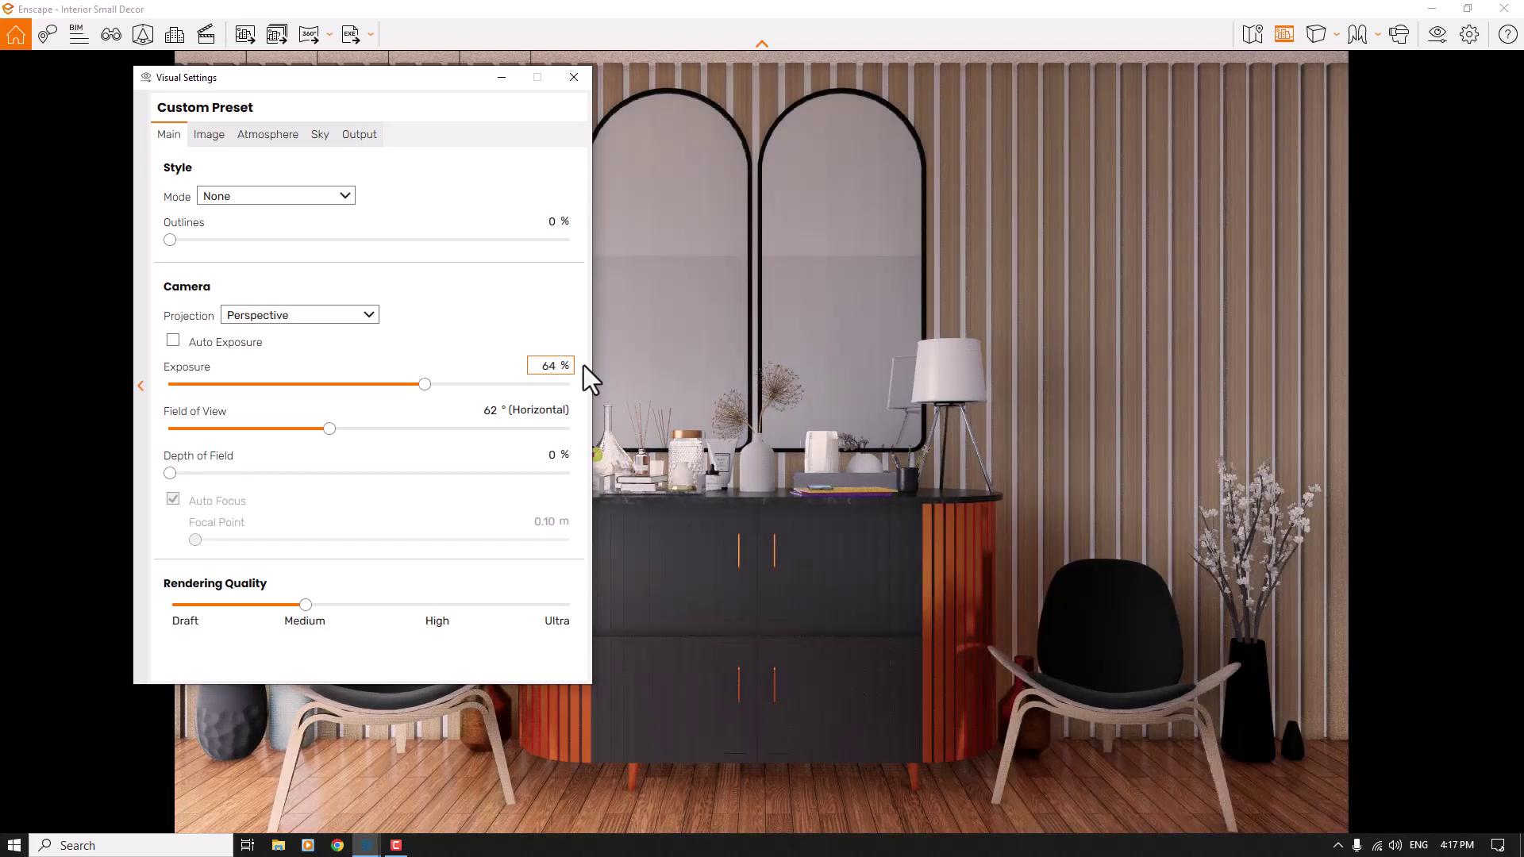
Set the camera exposure to 62% and raise the depth of field to 19%.
{"action": "double_click", "coordinate": [548, 365]}
{"action": "type", "text": "62"}
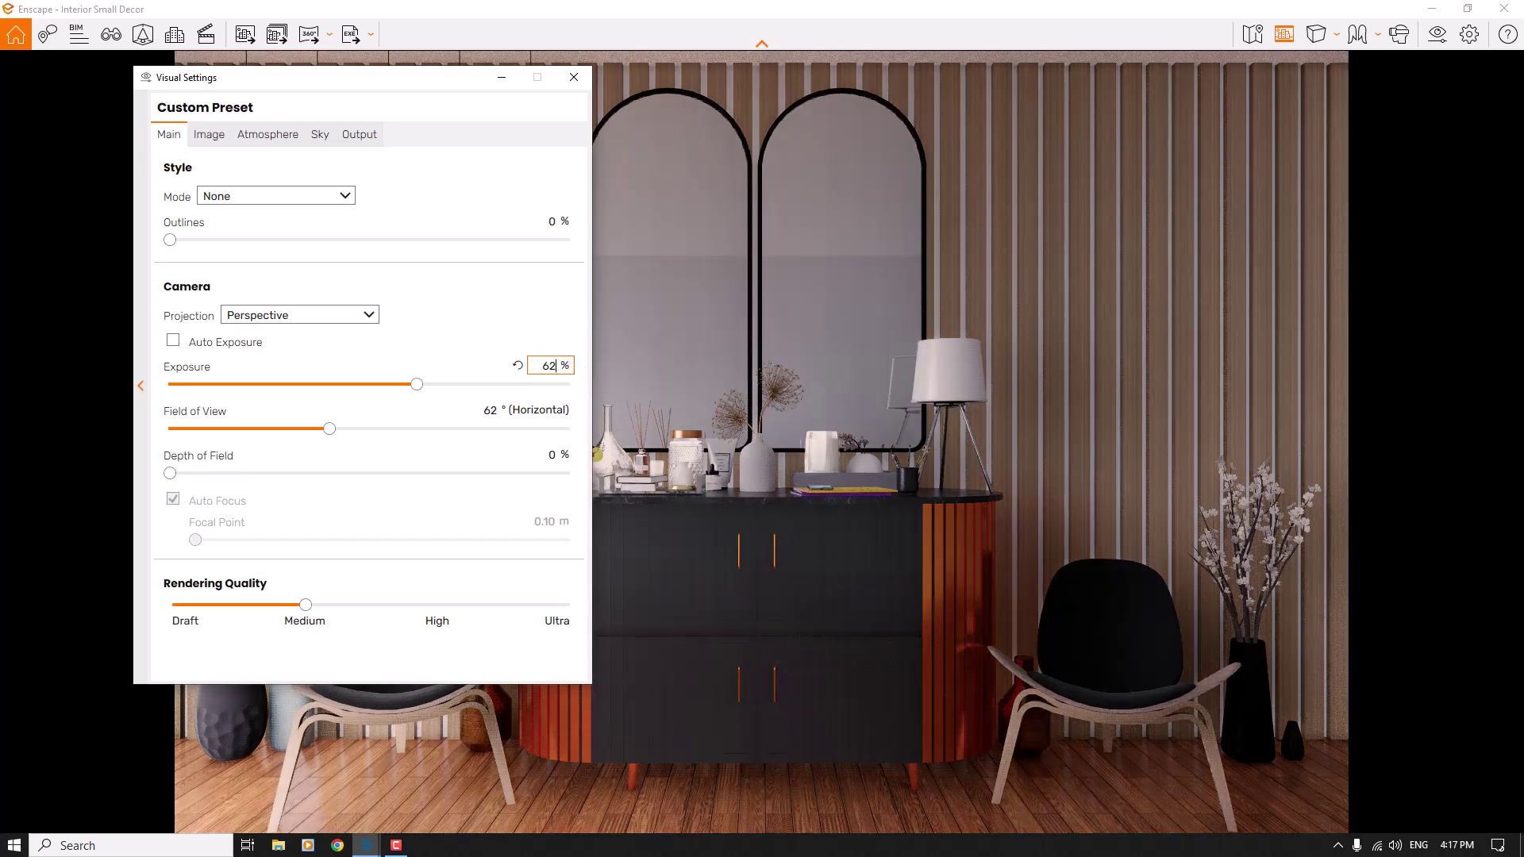
{"action": "left_click", "coordinate": [171, 474]}
{"action": "left_click_drag", "start_coordinate": [178, 474], "coordinate": [245, 473]}
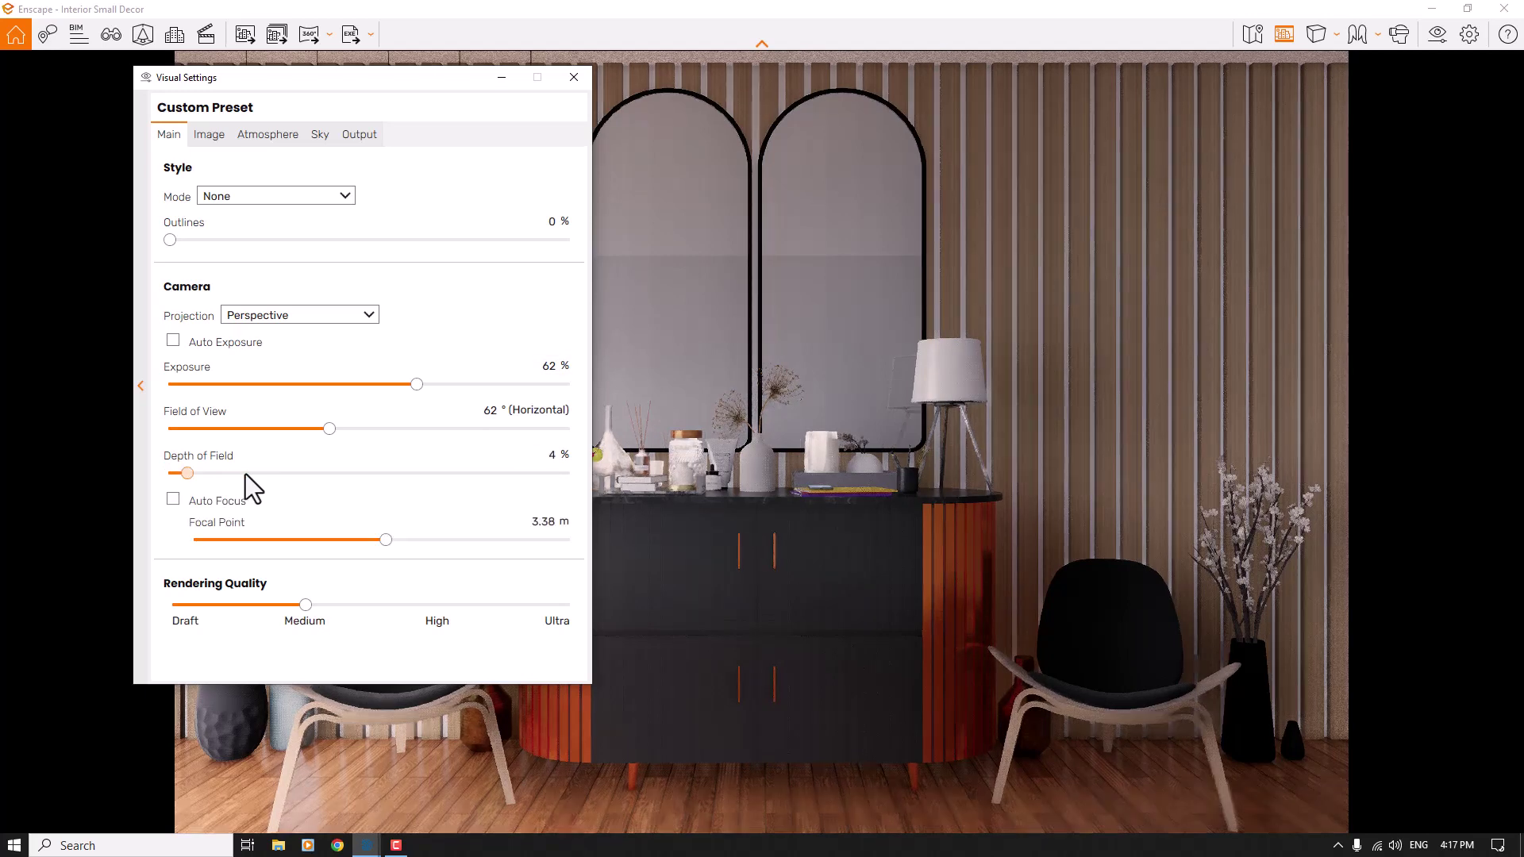
With auto focus off, set the focal point to 3.38 m and lower the depth of field to 9%.
{"action": "left_click", "coordinate": [173, 499]}
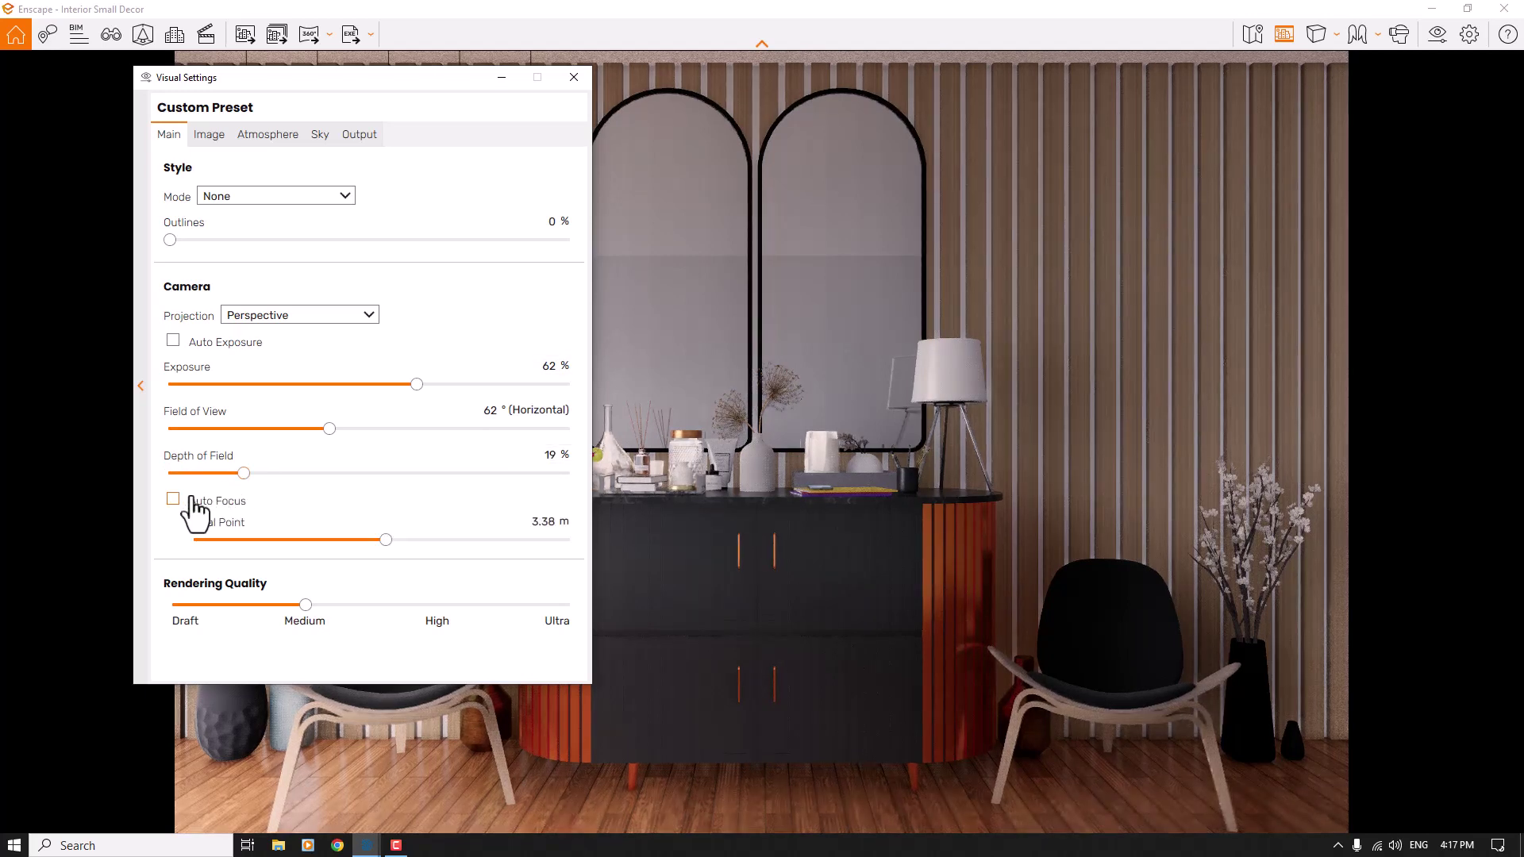
{"action": "left_click", "coordinate": [384, 545]}
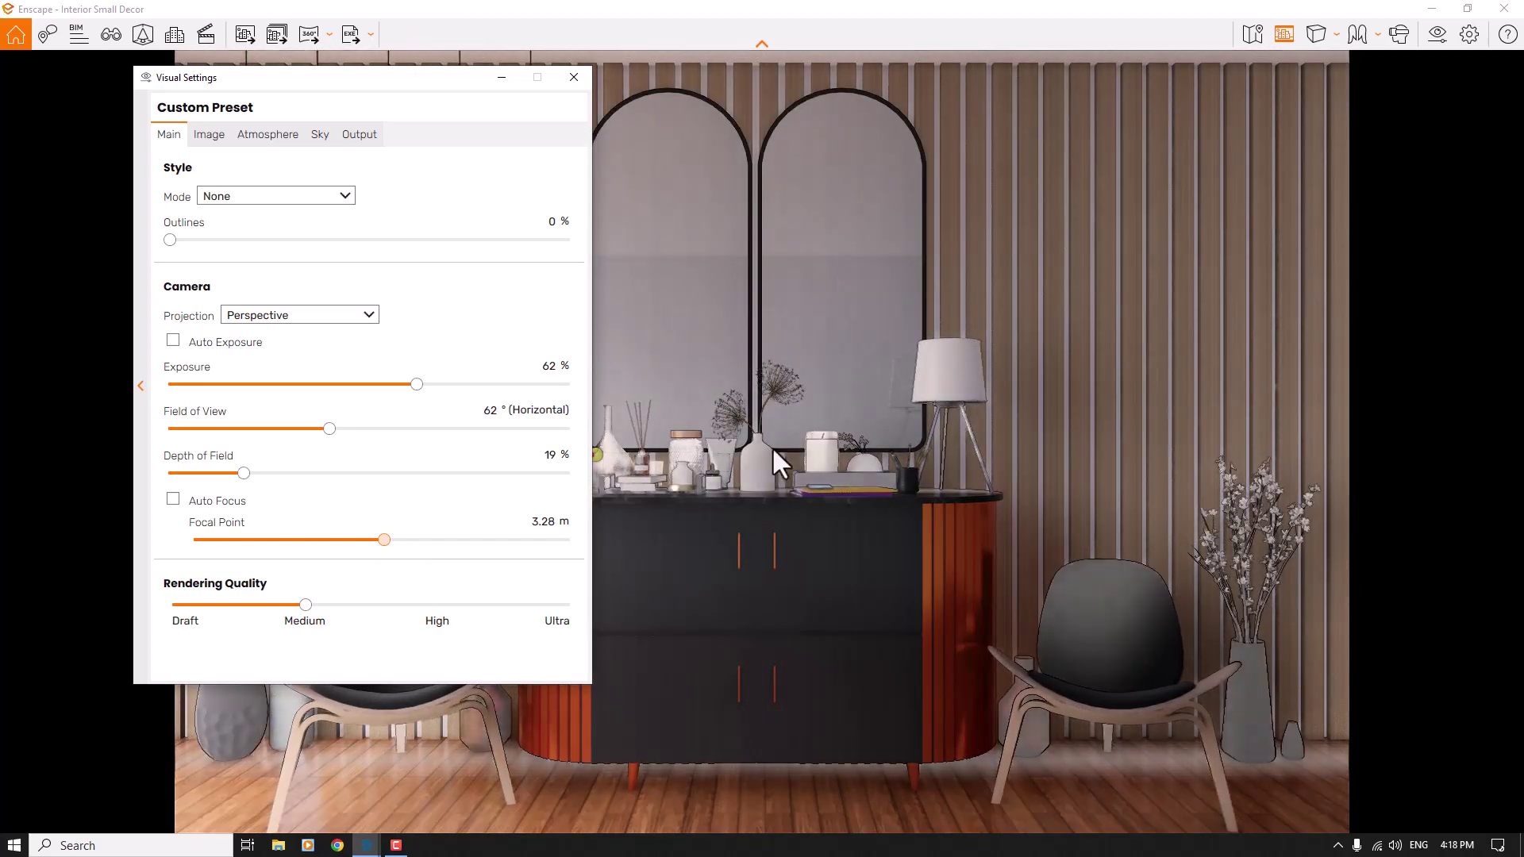
{"action": "key", "text": "Right"}
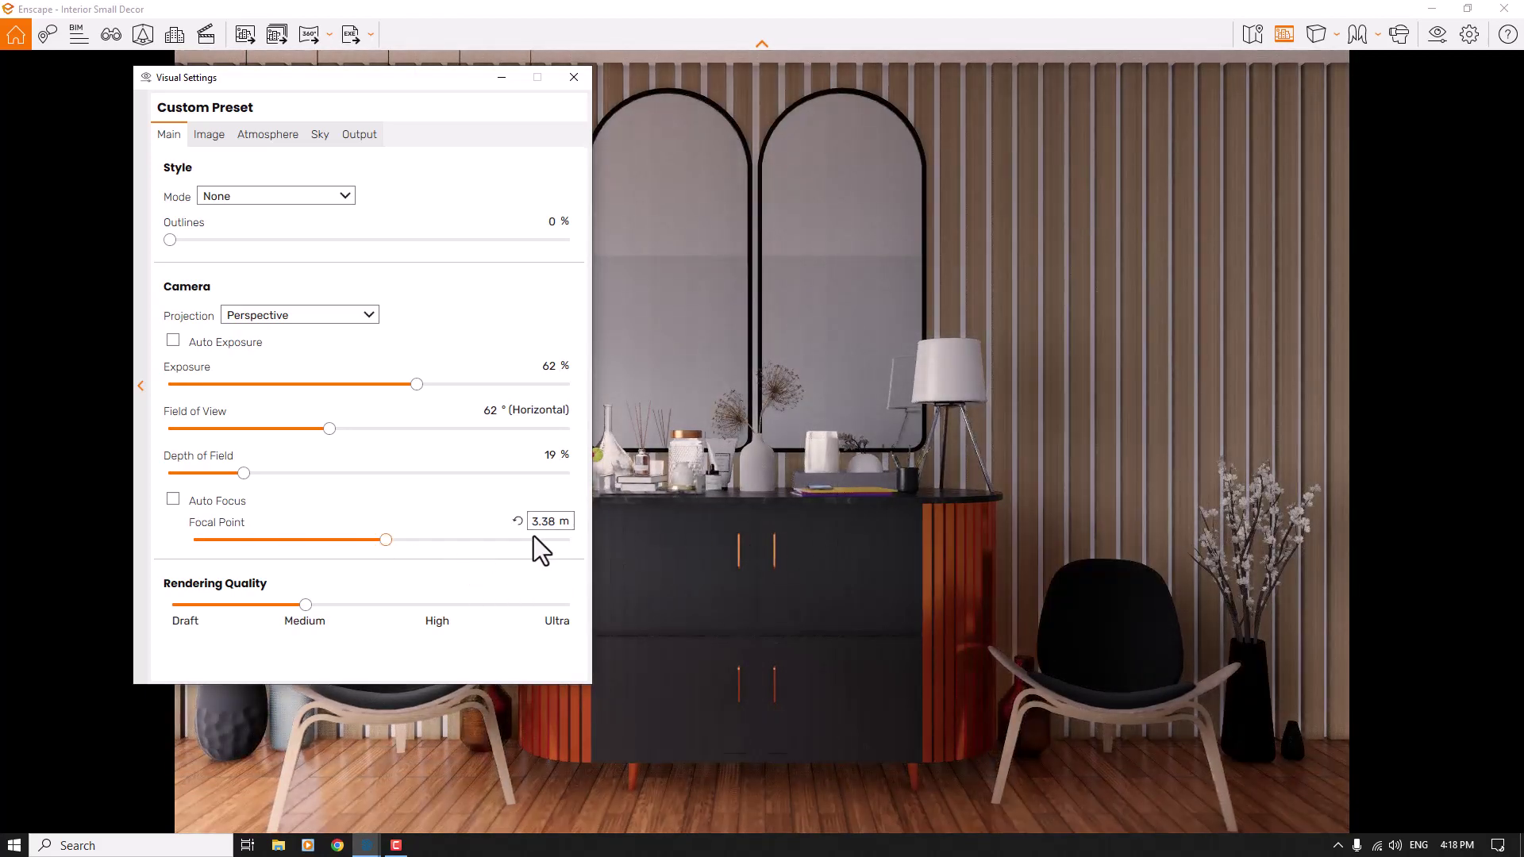
{"action": "type", "text": "38"}
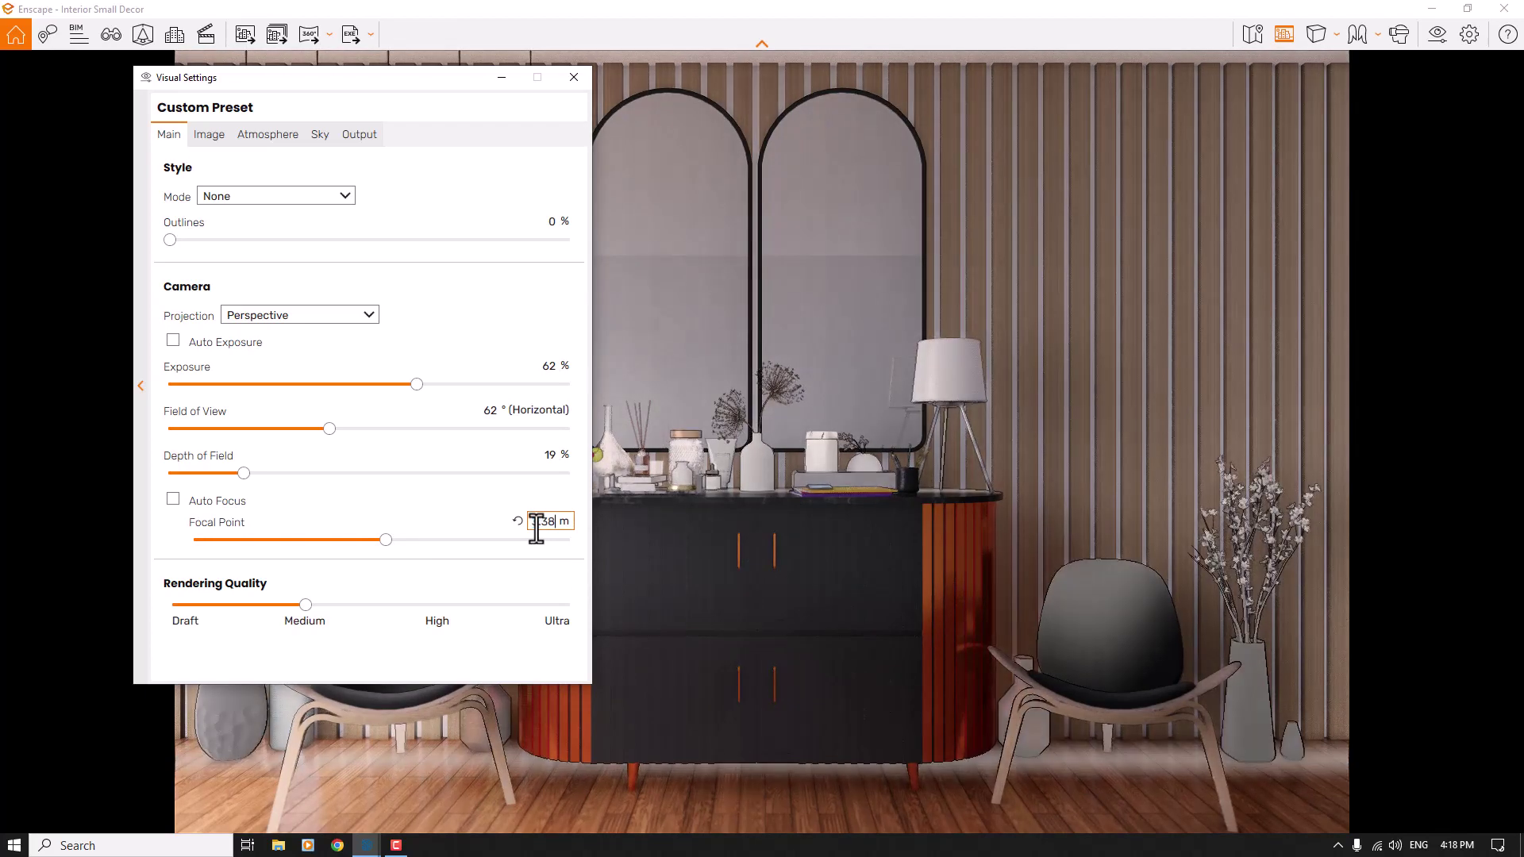
{"action": "double_click", "coordinate": [547, 454]}
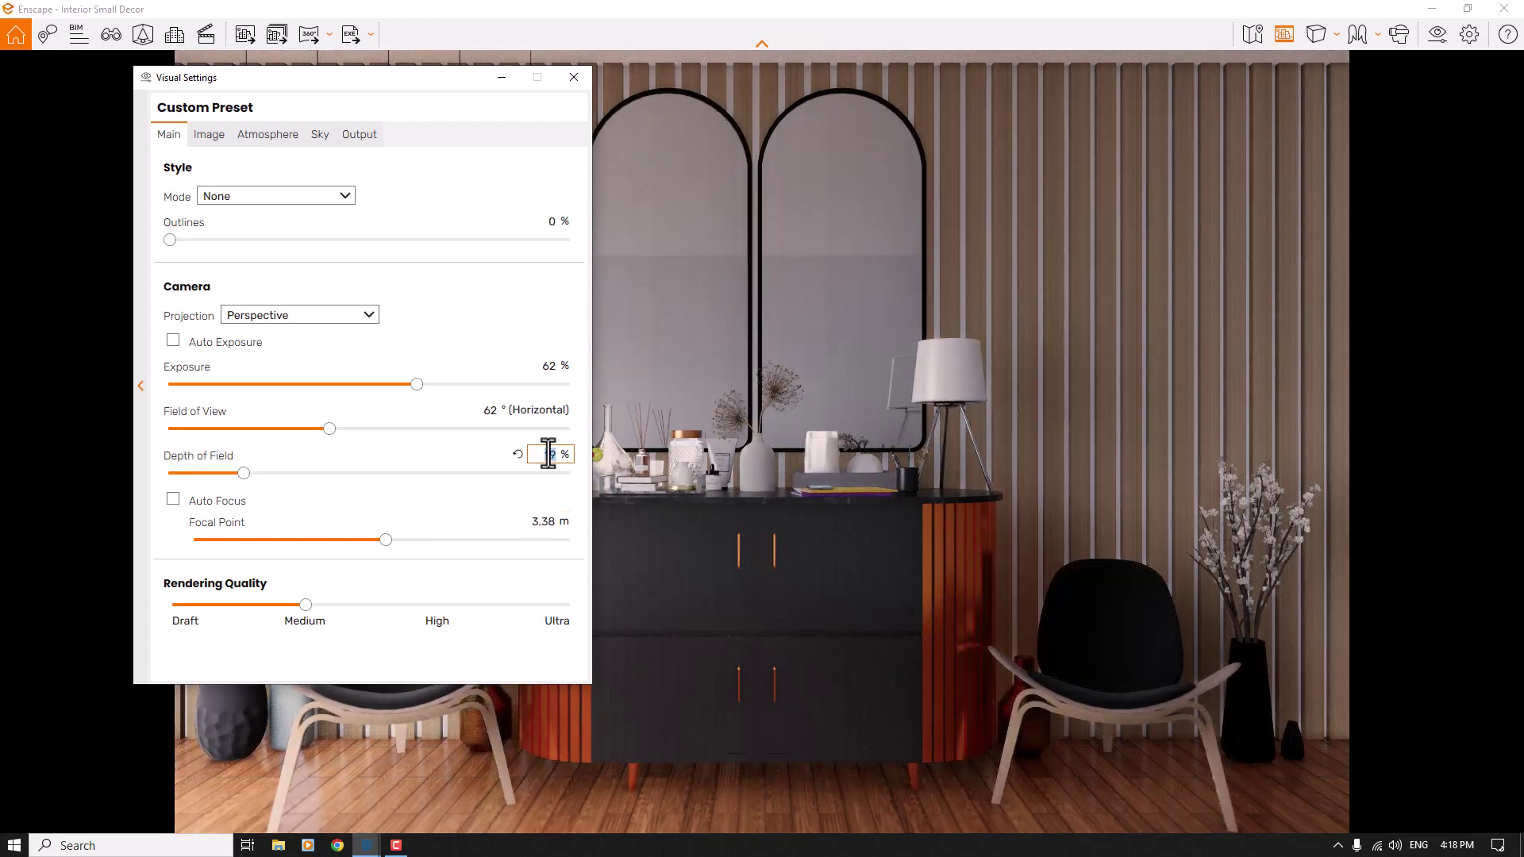
{"action": "type", "text": "9"}
{"action": "key", "text": "Return"}
Try the White style mode on the scene and return the style mode to None.
{"action": "left_click", "coordinate": [241, 197]}
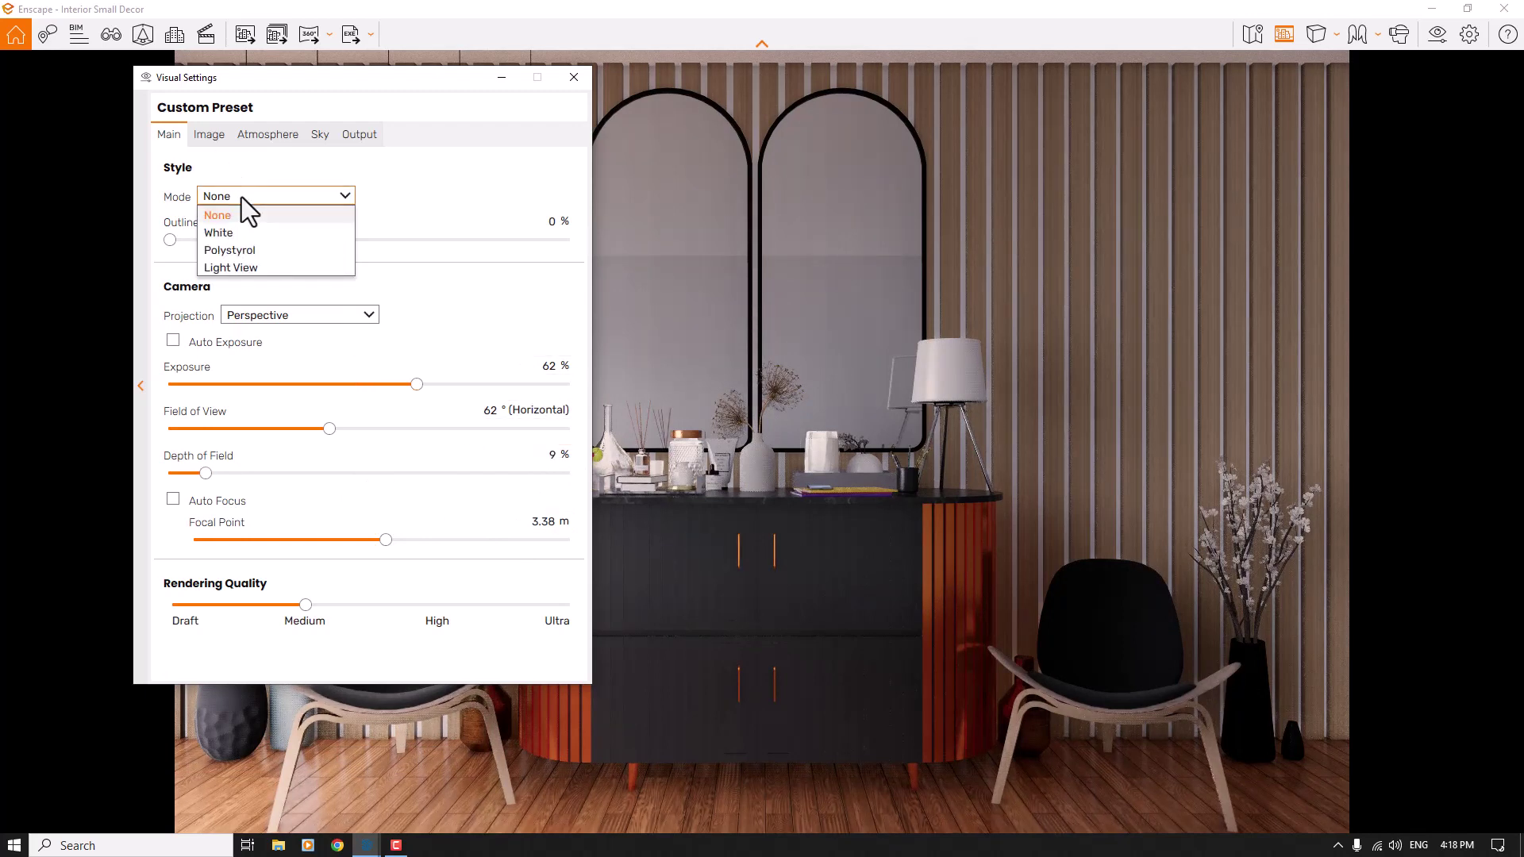
{"action": "left_click", "coordinate": [180, 192]}
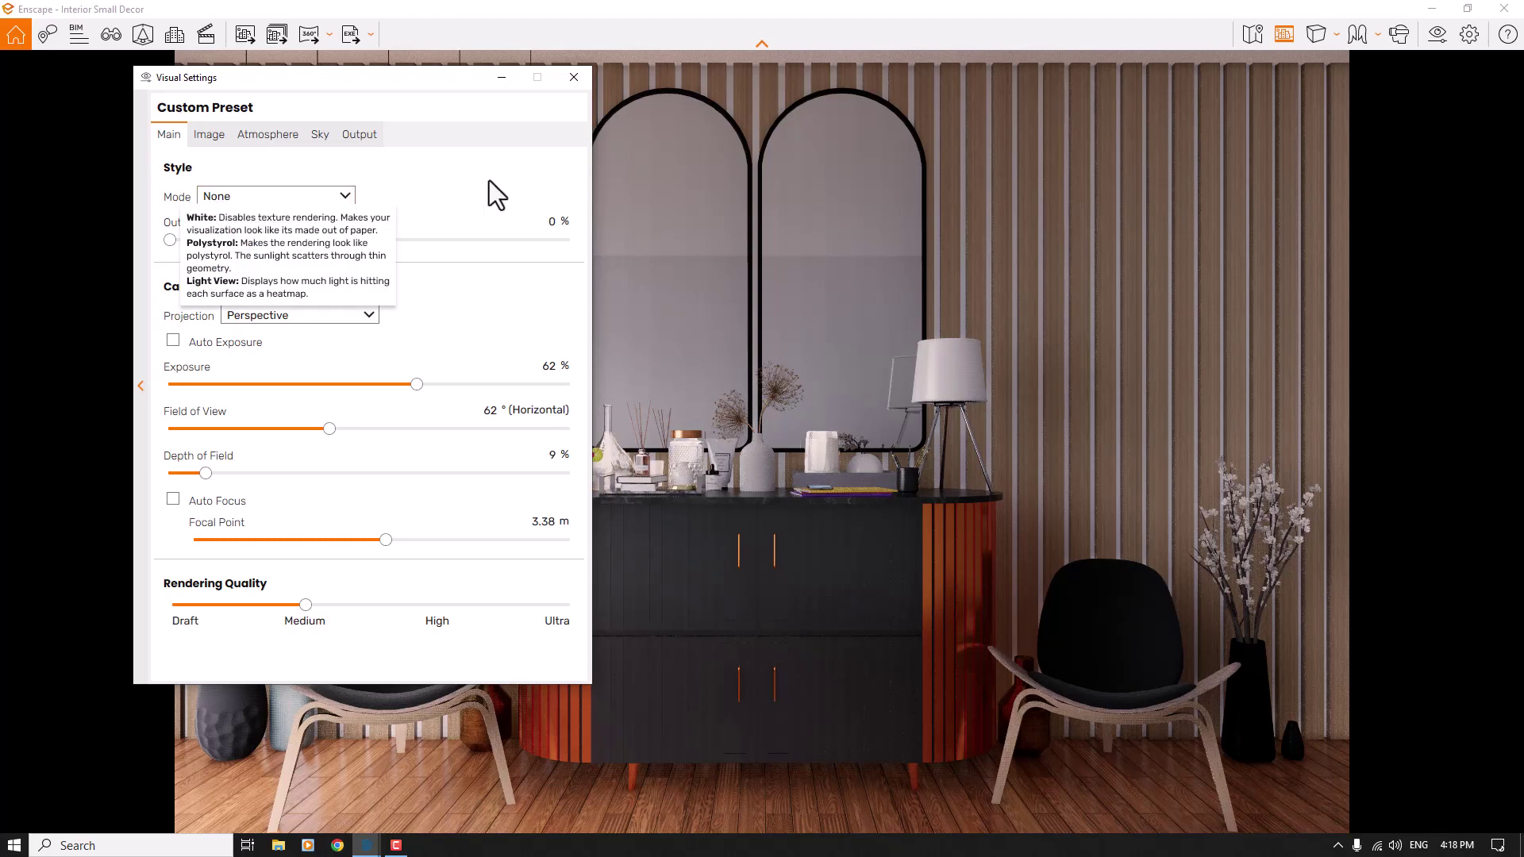
{"action": "left_click", "coordinate": [325, 196]}
{"action": "left_click", "coordinate": [270, 233]}
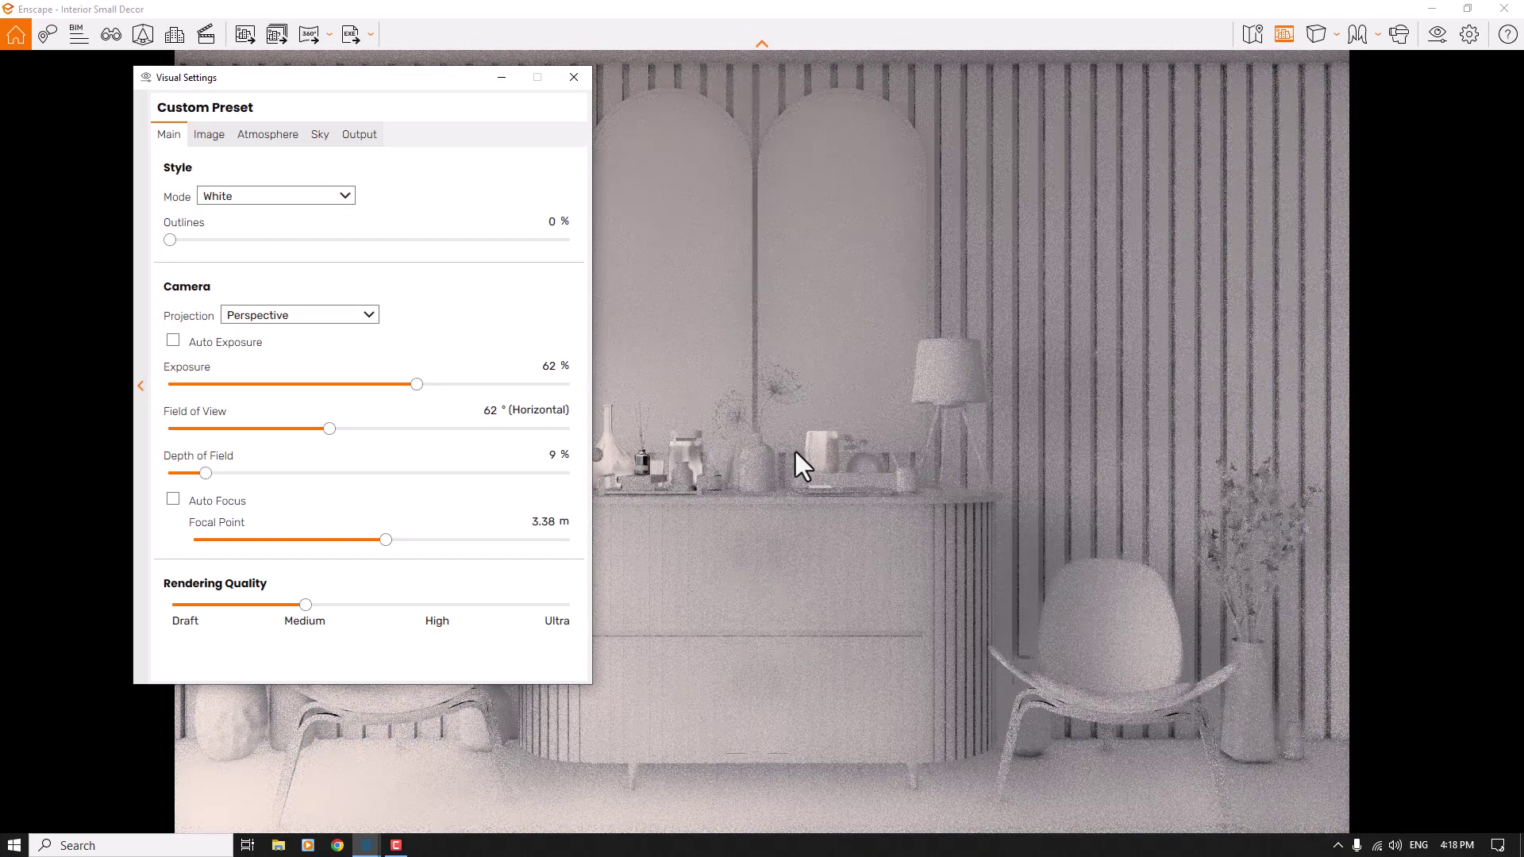
{"action": "left_click", "coordinate": [284, 195]}
{"action": "left_click", "coordinate": [243, 220]}
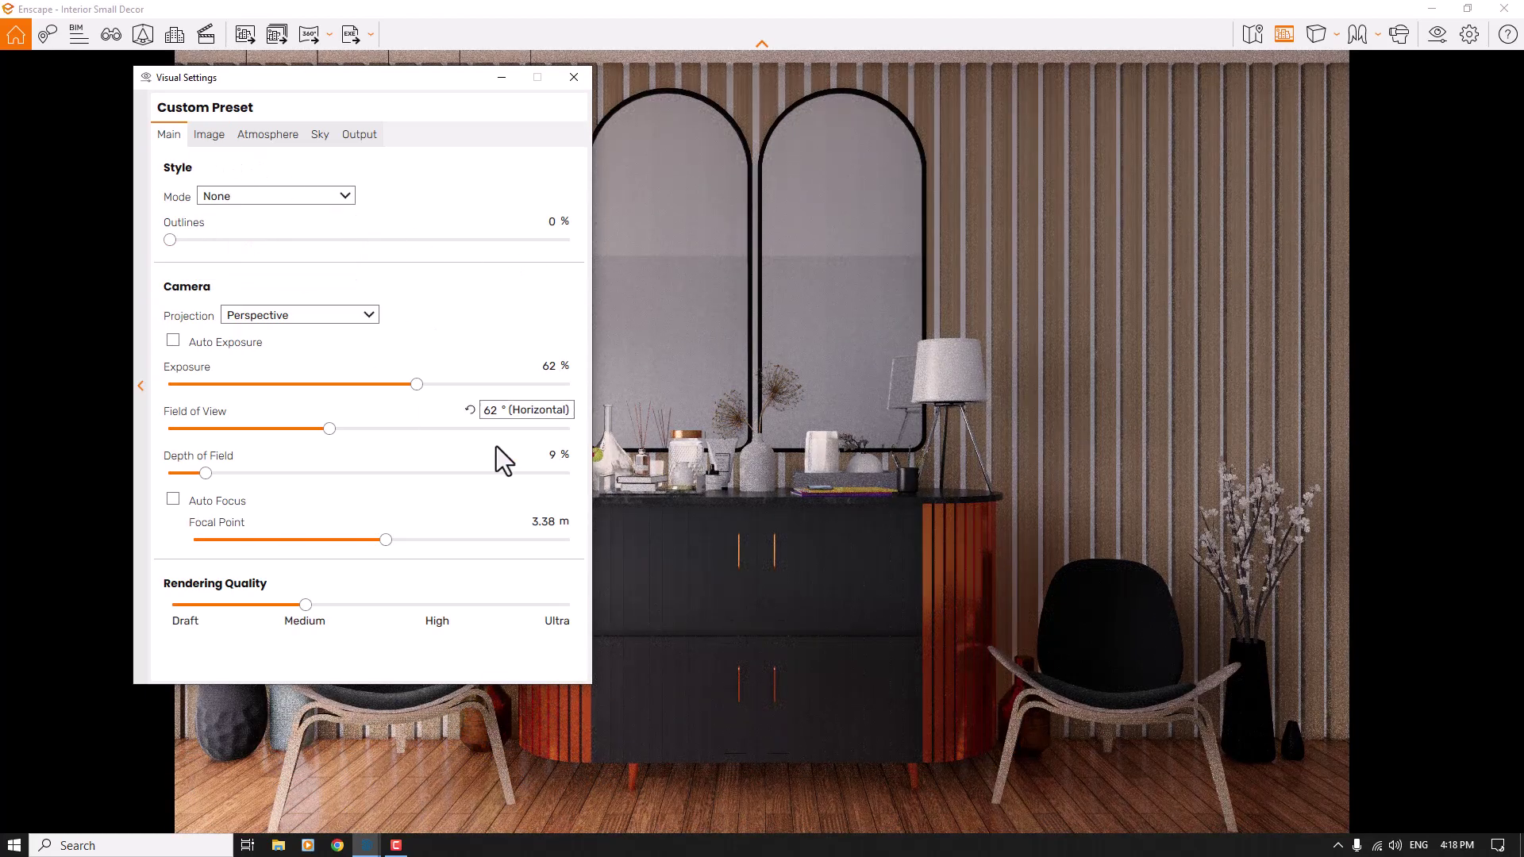
Set the camera's horizontal field of view to 61°.
{"action": "left_click", "coordinate": [491, 412]}
{"action": "type", "text": "60"}
{"action": "key", "text": "Return"}
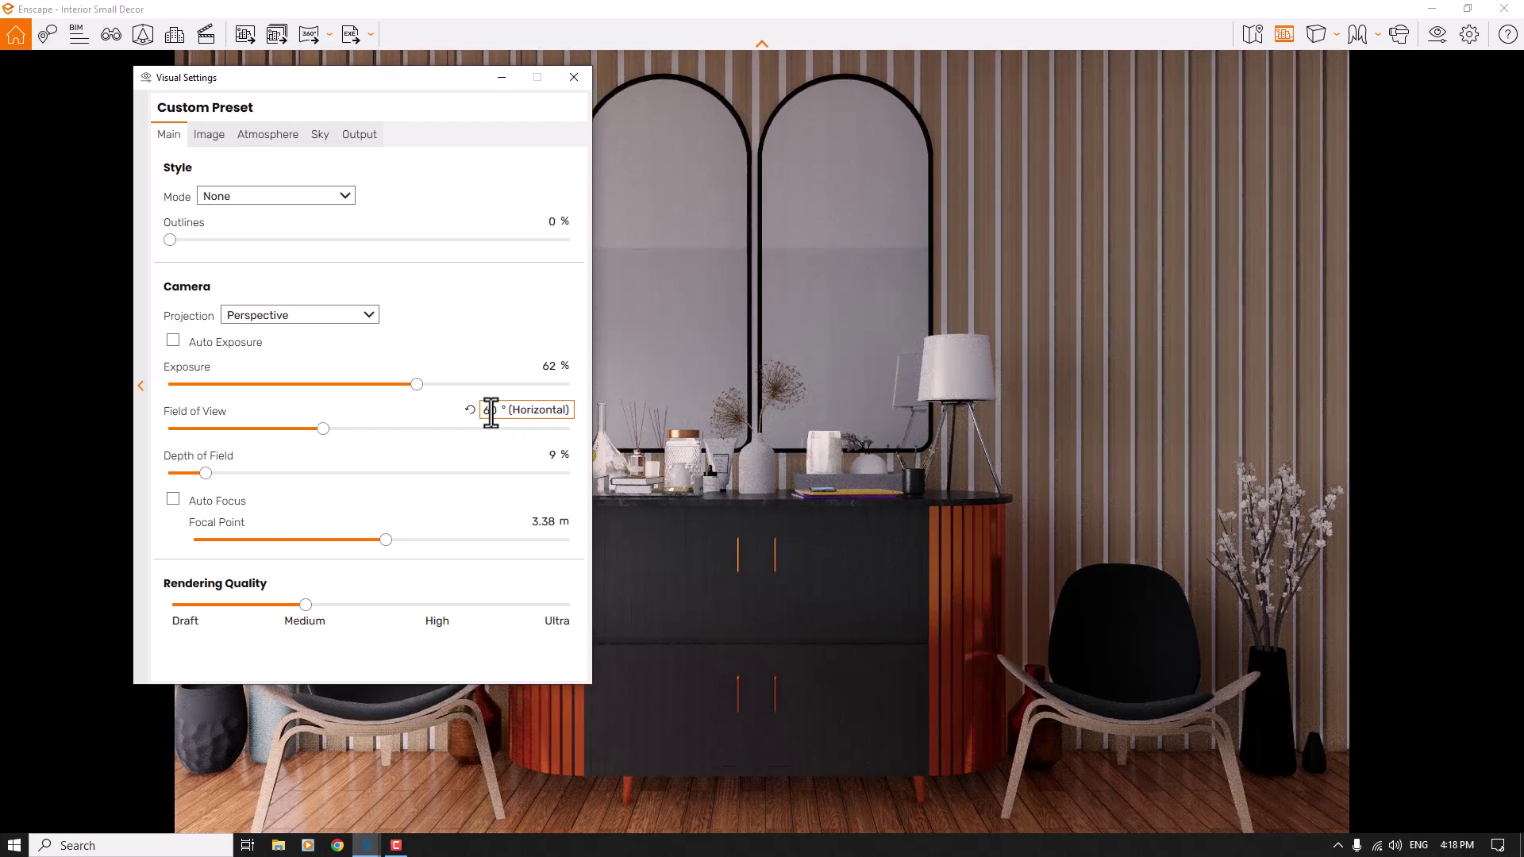
{"action": "left_click", "coordinate": [491, 413]}
{"action": "key", "text": "Return"}
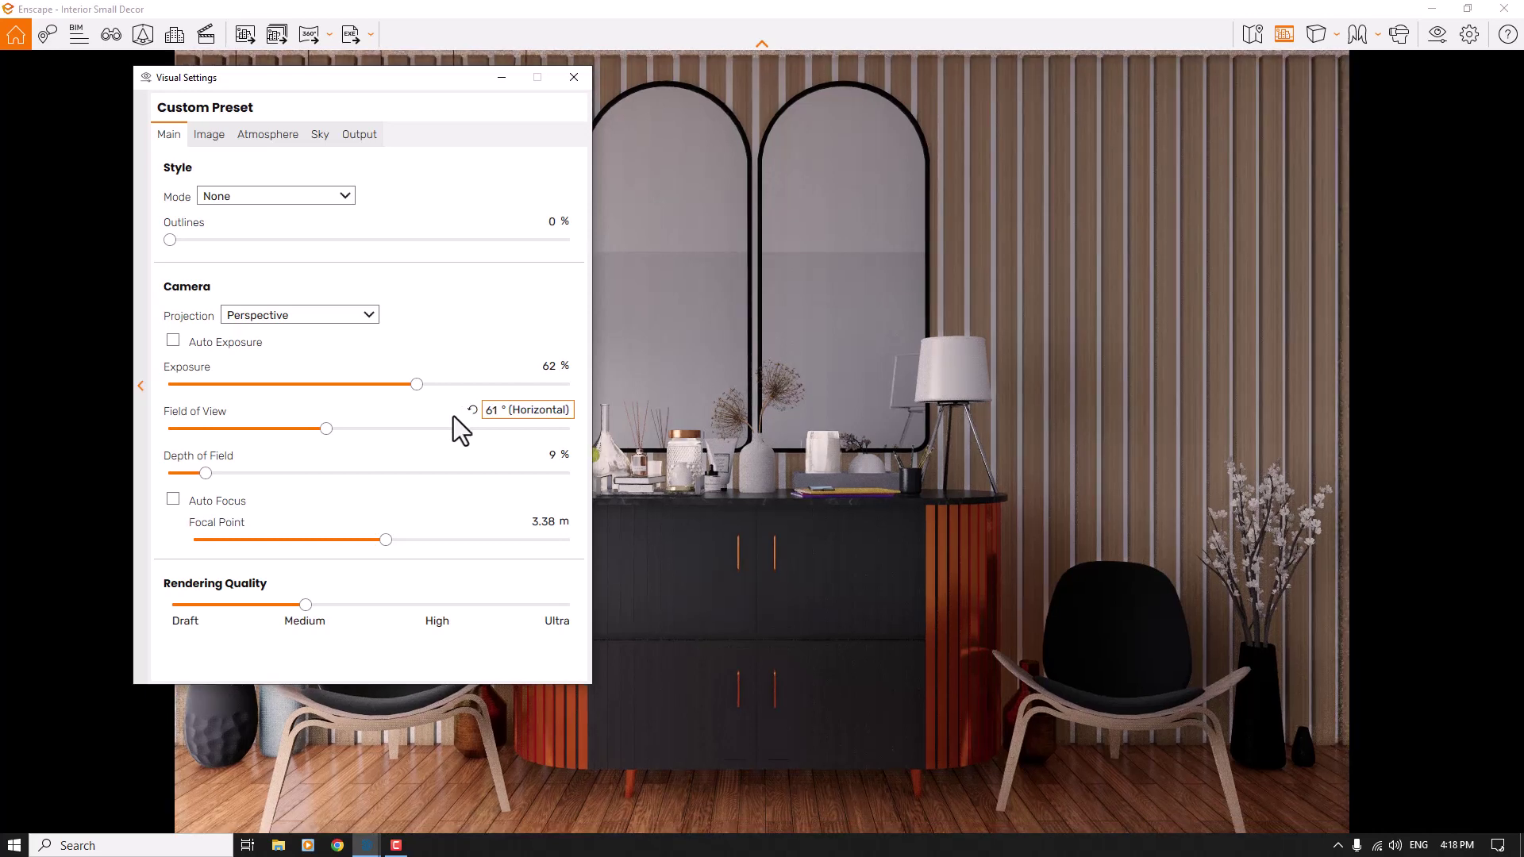
Review the Image, Atmosphere, Sky and Output settings, then close the visual settings and switch to the SketchUp model.
{"action": "left_click", "coordinate": [208, 134]}
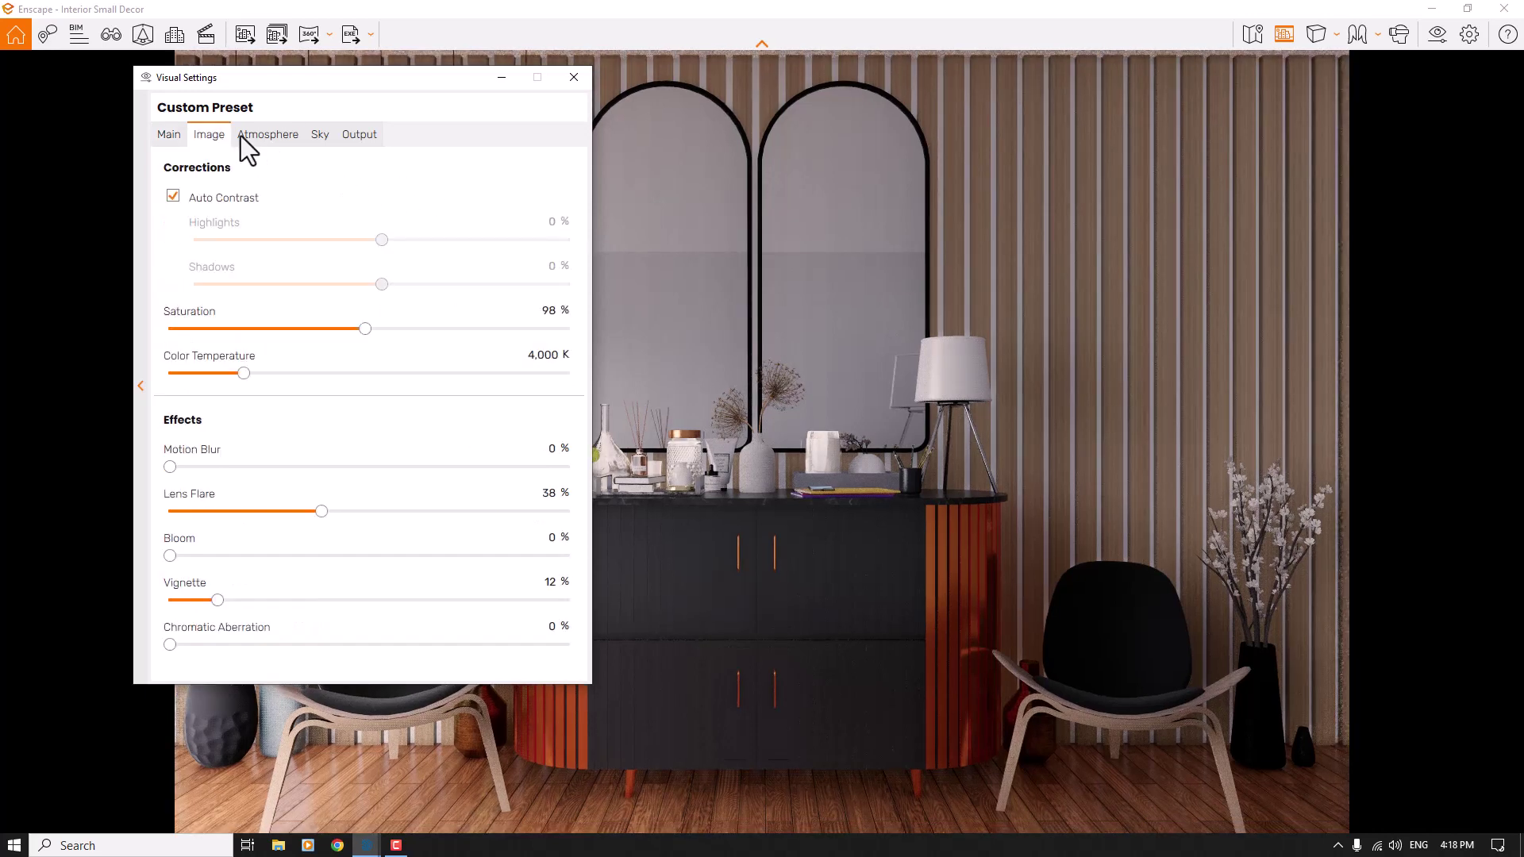
{"action": "left_click", "coordinate": [261, 137]}
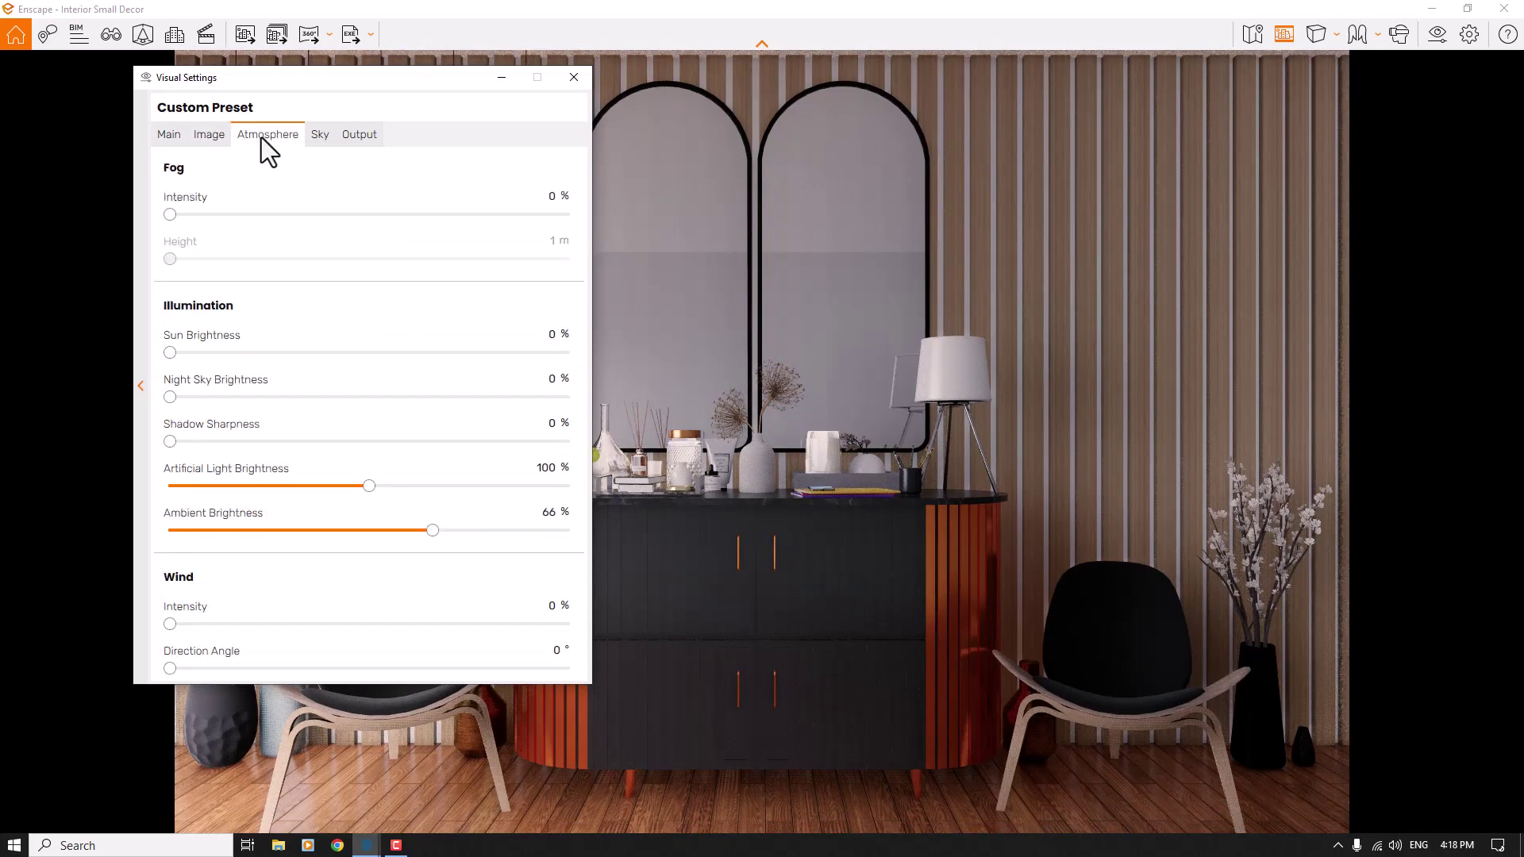
{"action": "left_click", "coordinate": [320, 137]}
{"action": "left_click", "coordinate": [367, 136]}
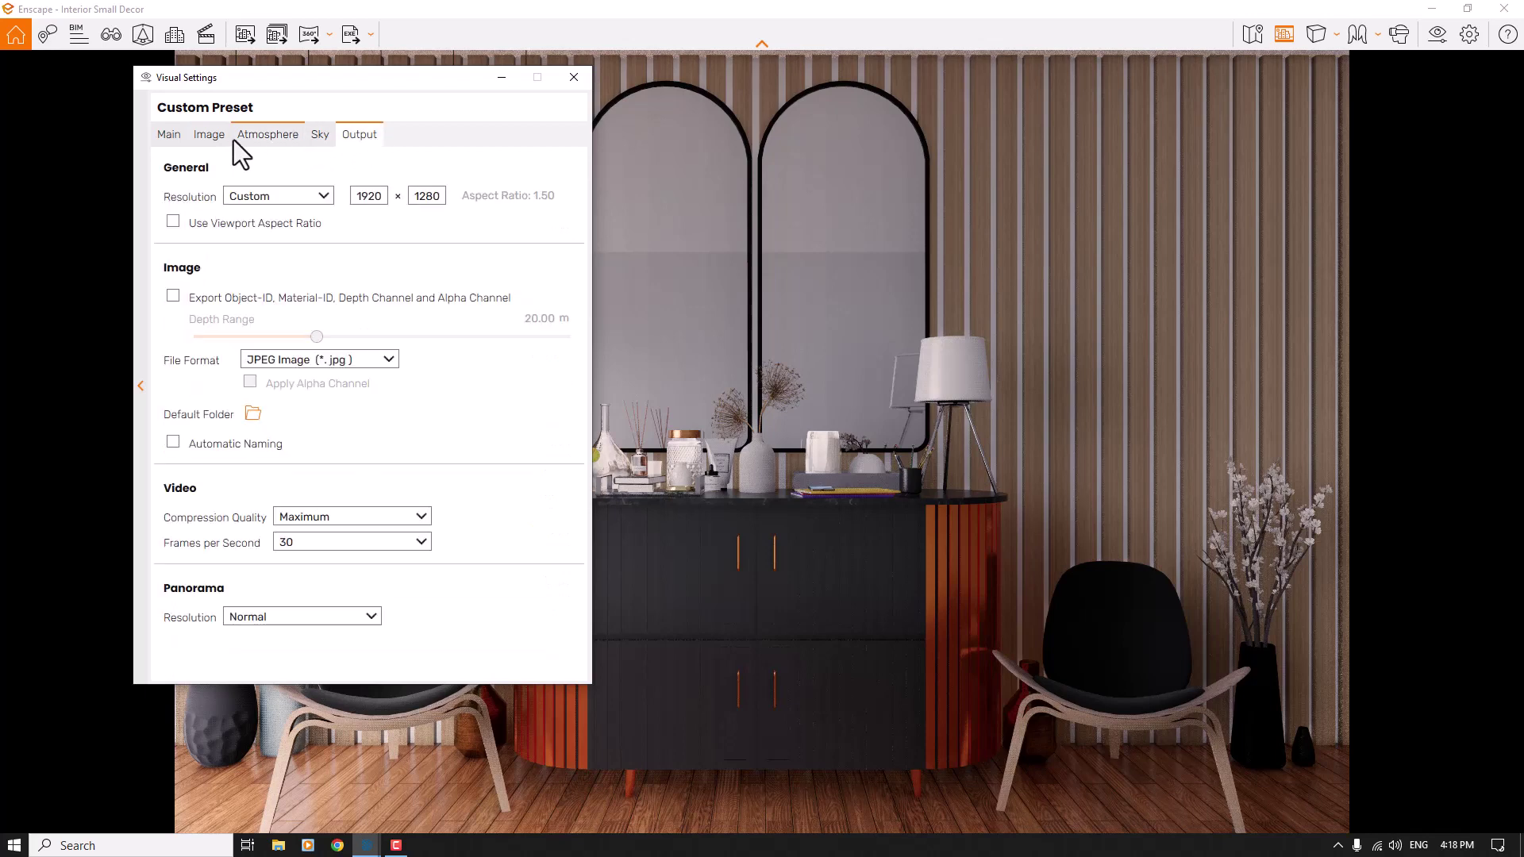
{"action": "left_click", "coordinate": [173, 141]}
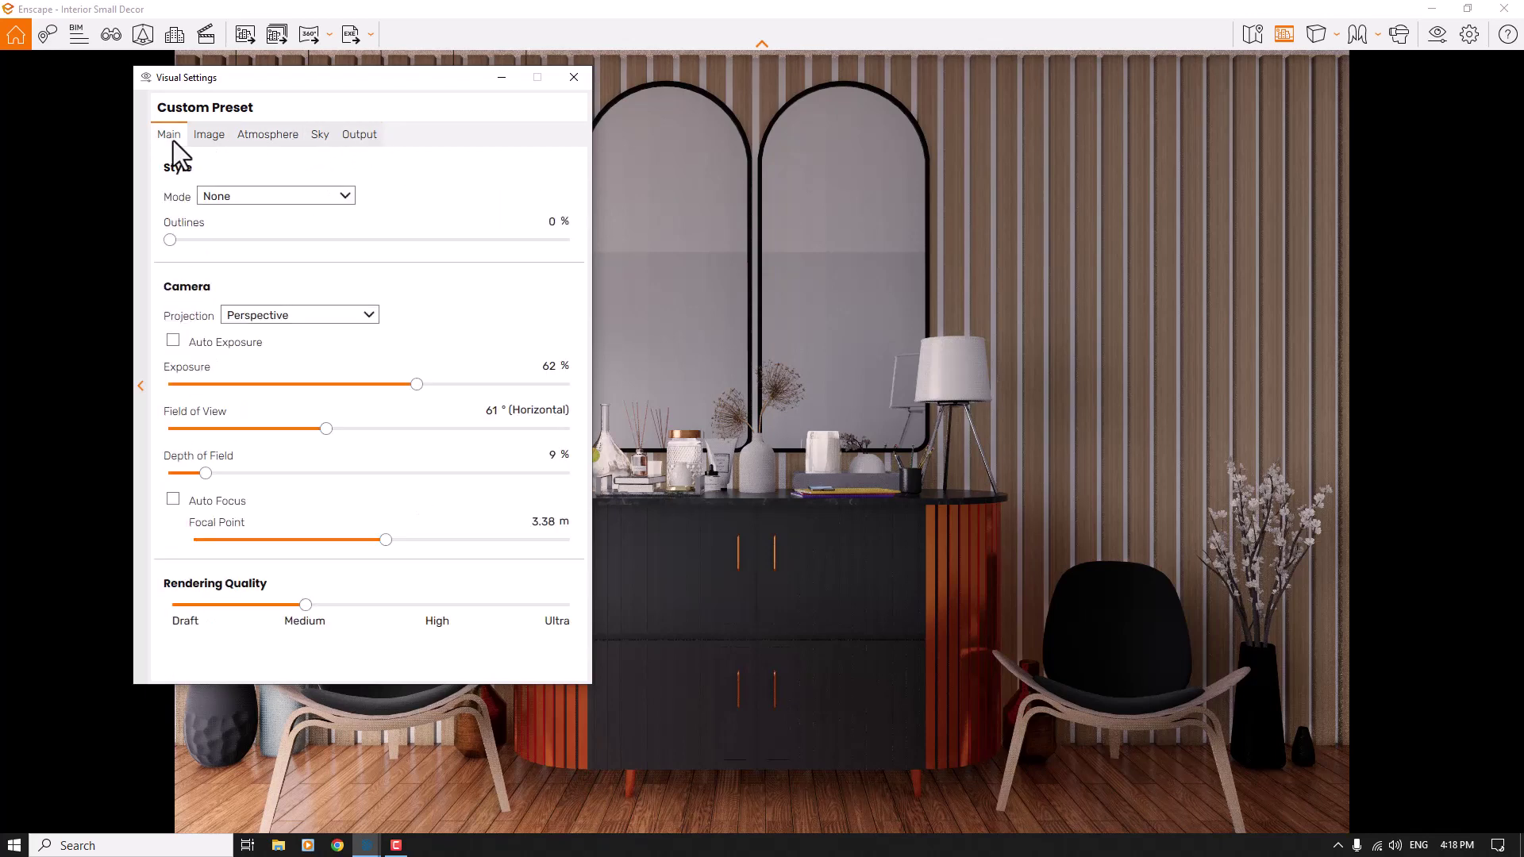
{"action": "left_click", "coordinate": [573, 79]}
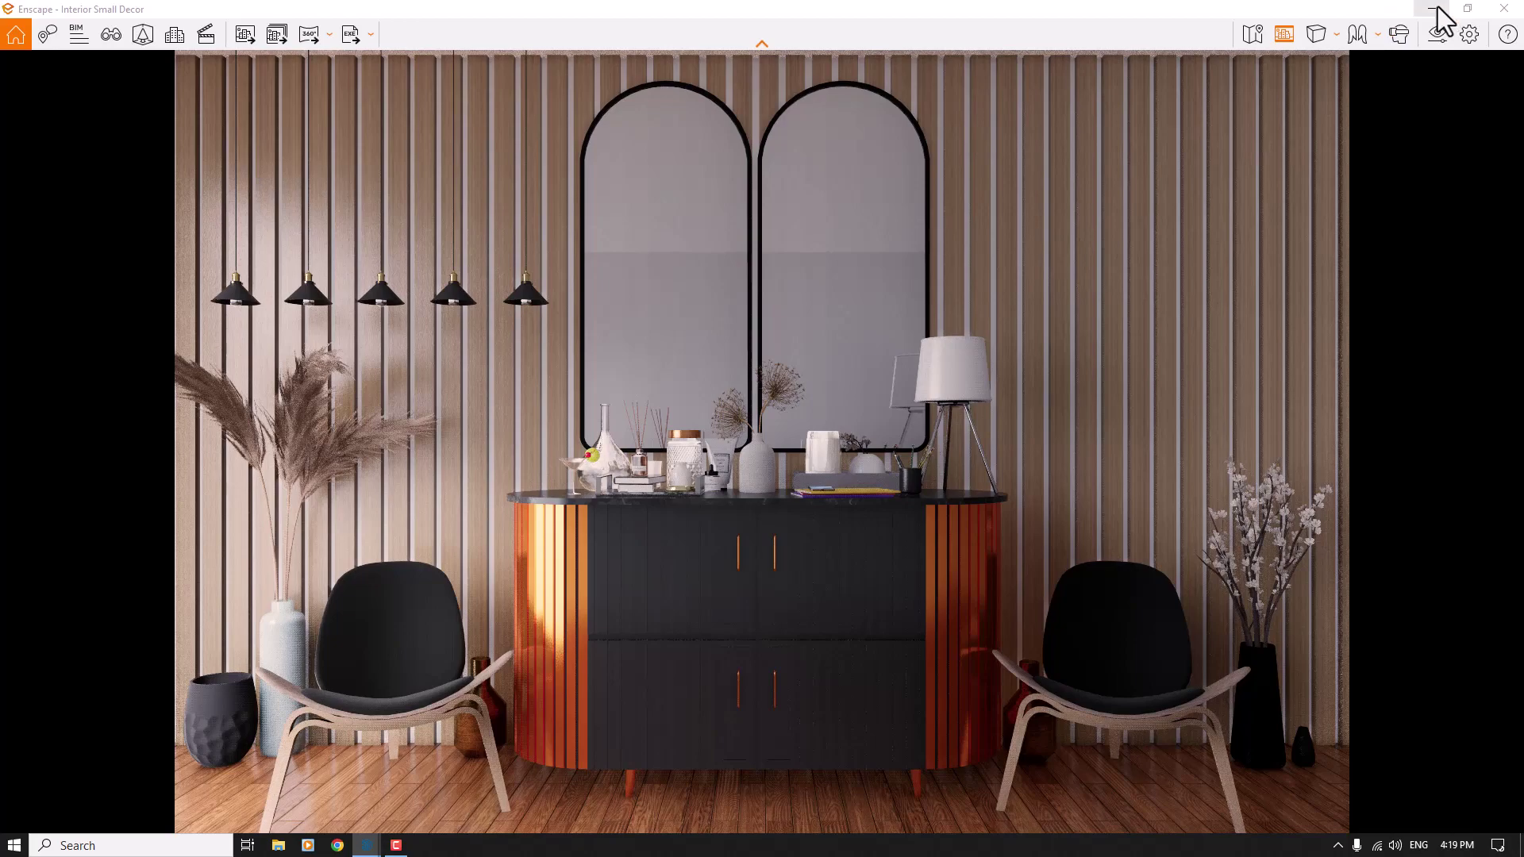
{"action": "left_click", "coordinate": [1521, 15]}
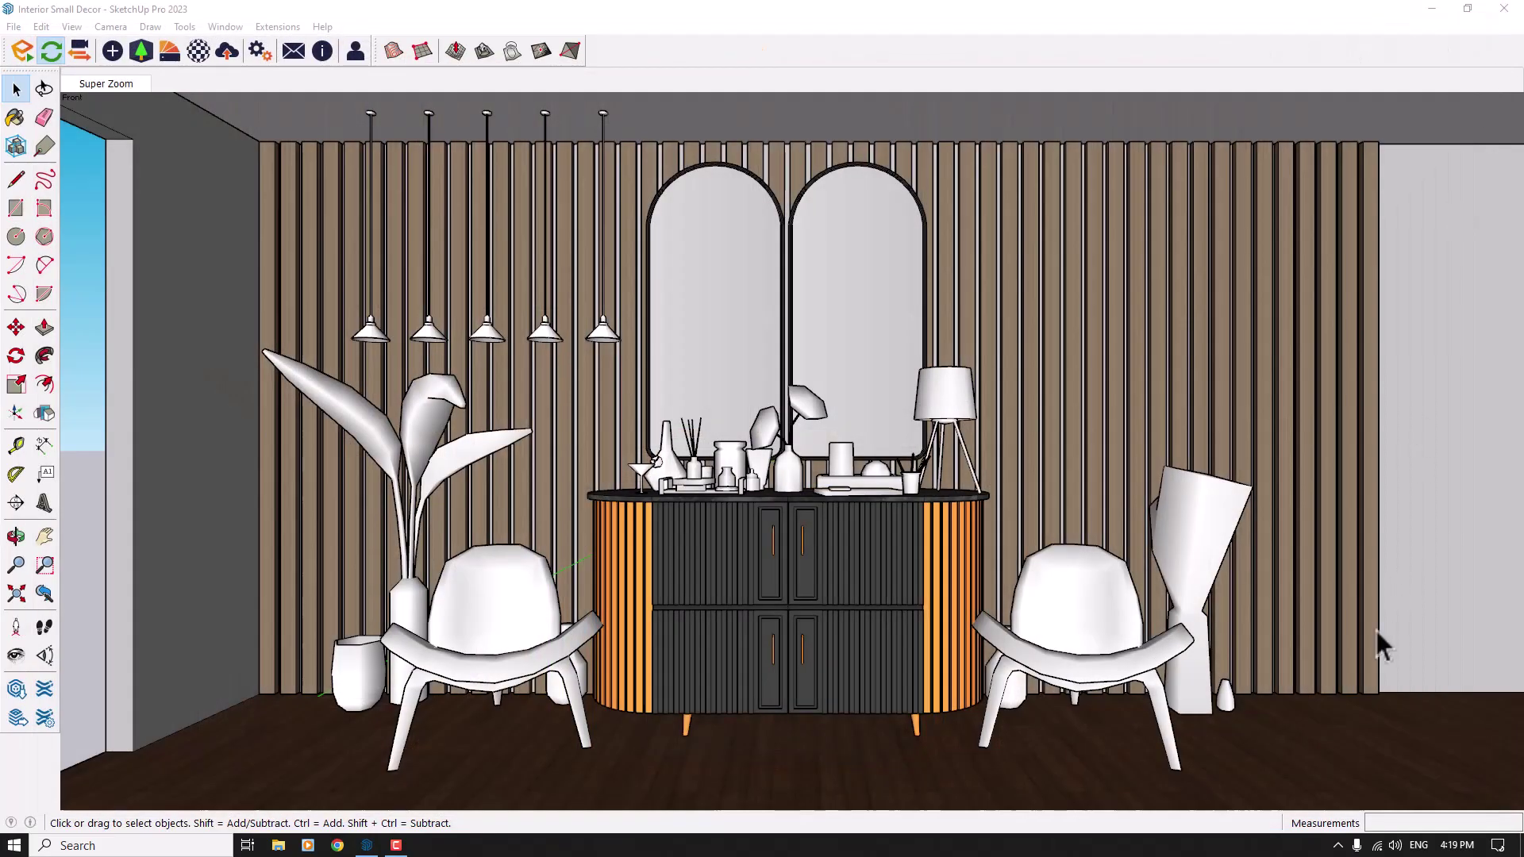
Exit the background proxy client and turn off the computer's Wi-Fi.
{"action": "left_click", "coordinate": [1339, 846]}
{"action": "right_click", "coordinate": [1324, 819]}
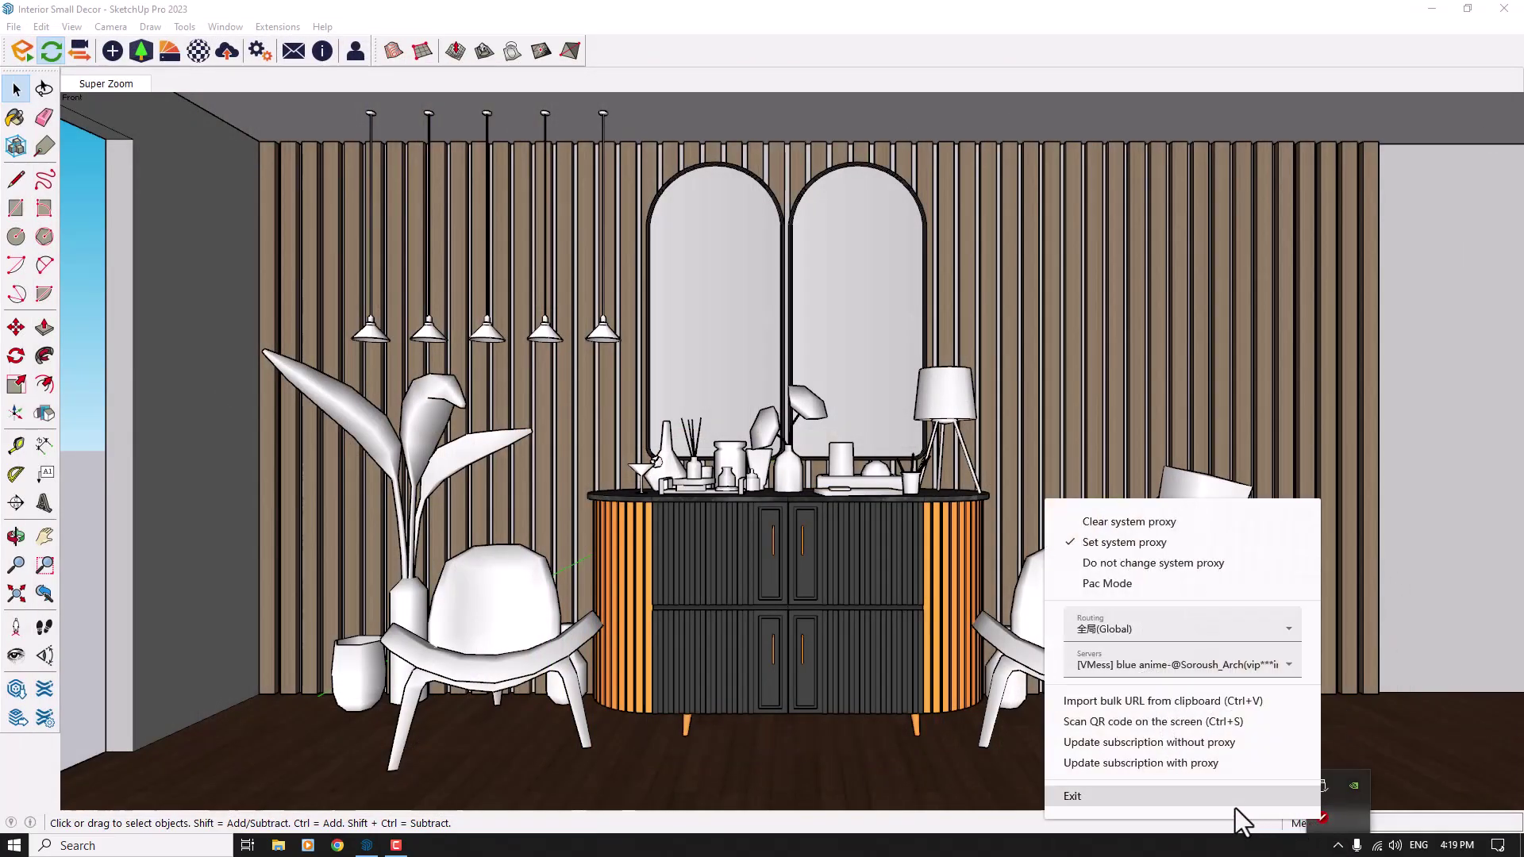
{"action": "left_click", "coordinate": [1378, 846]}
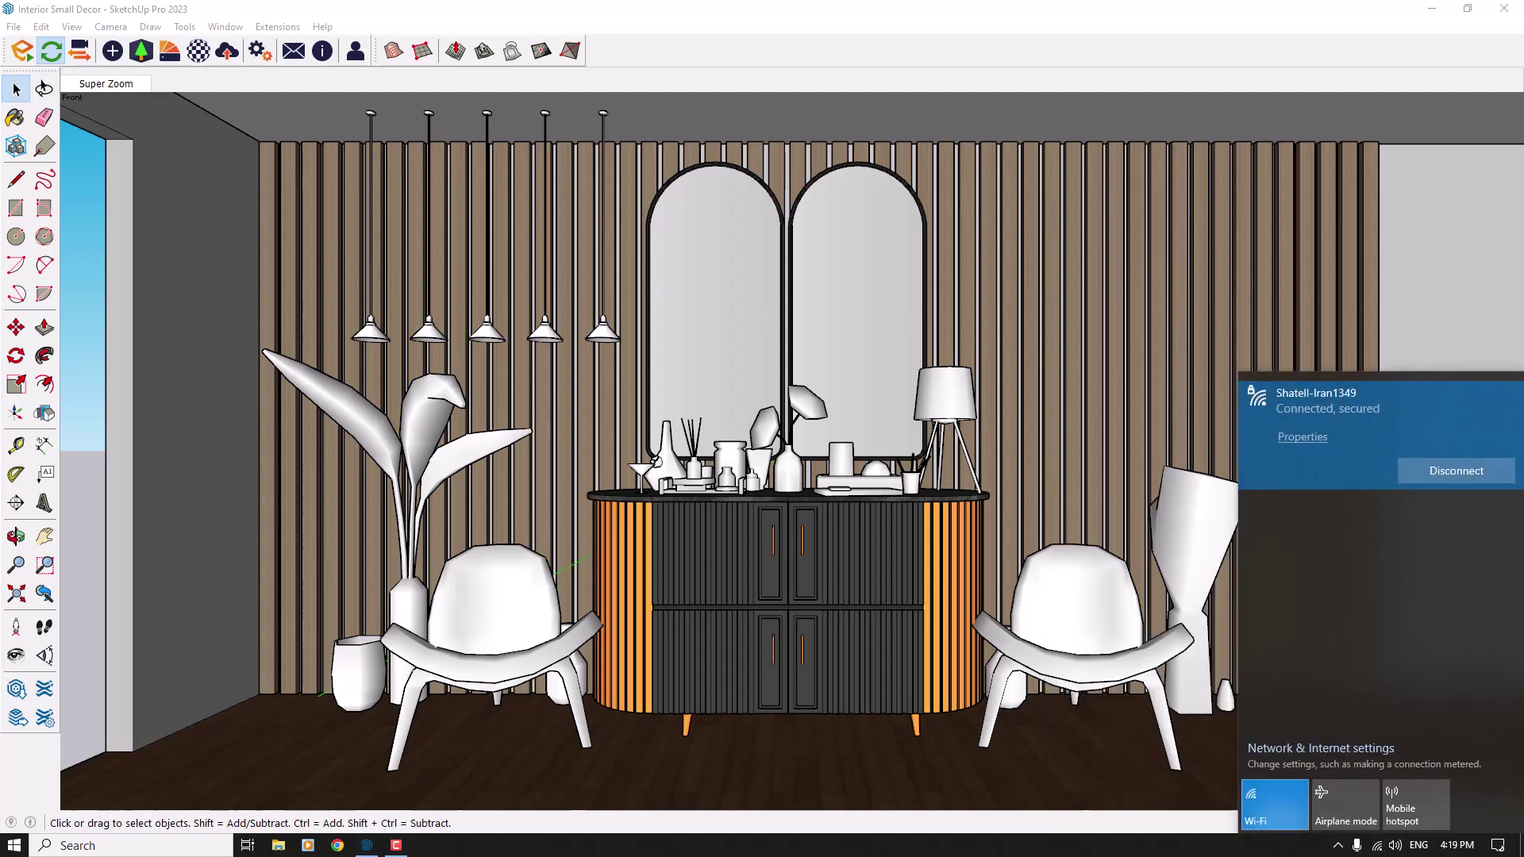
{"action": "left_click", "coordinate": [1294, 822]}
{"action": "key", "text": "Escape"}
Place an Enscape spot light pointing down on the slatted wall beside the table lamp.
{"action": "scroll", "coordinate": [946, 396], "scroll_direction": "up", "scroll_amount": 5}
{"action": "middle_click_drag", "start_coordinate": [946, 392], "coordinate": [874, 402]}
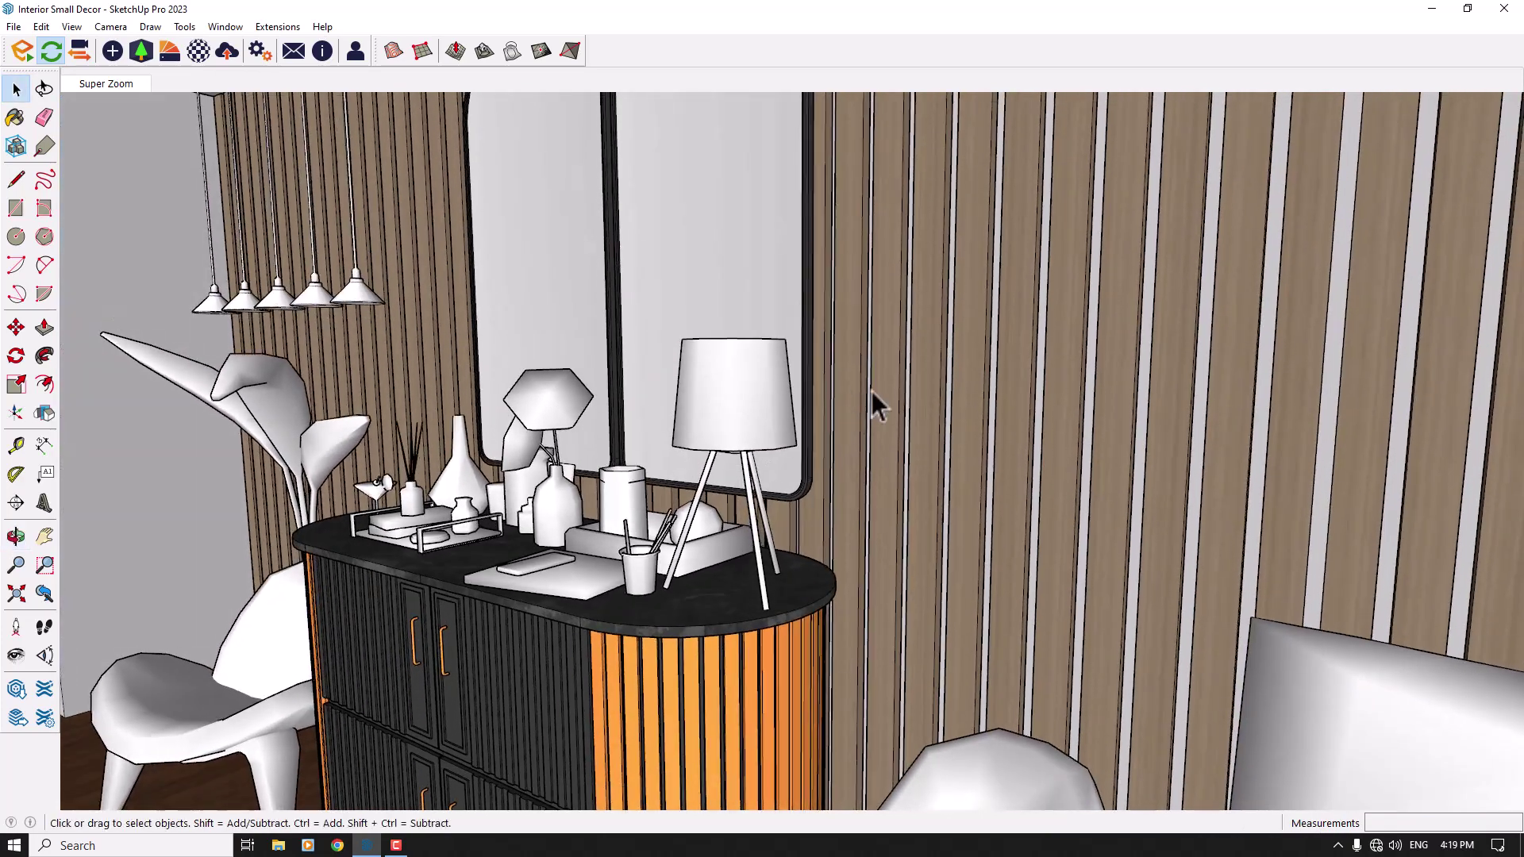
{"action": "left_click", "coordinate": [112, 52]}
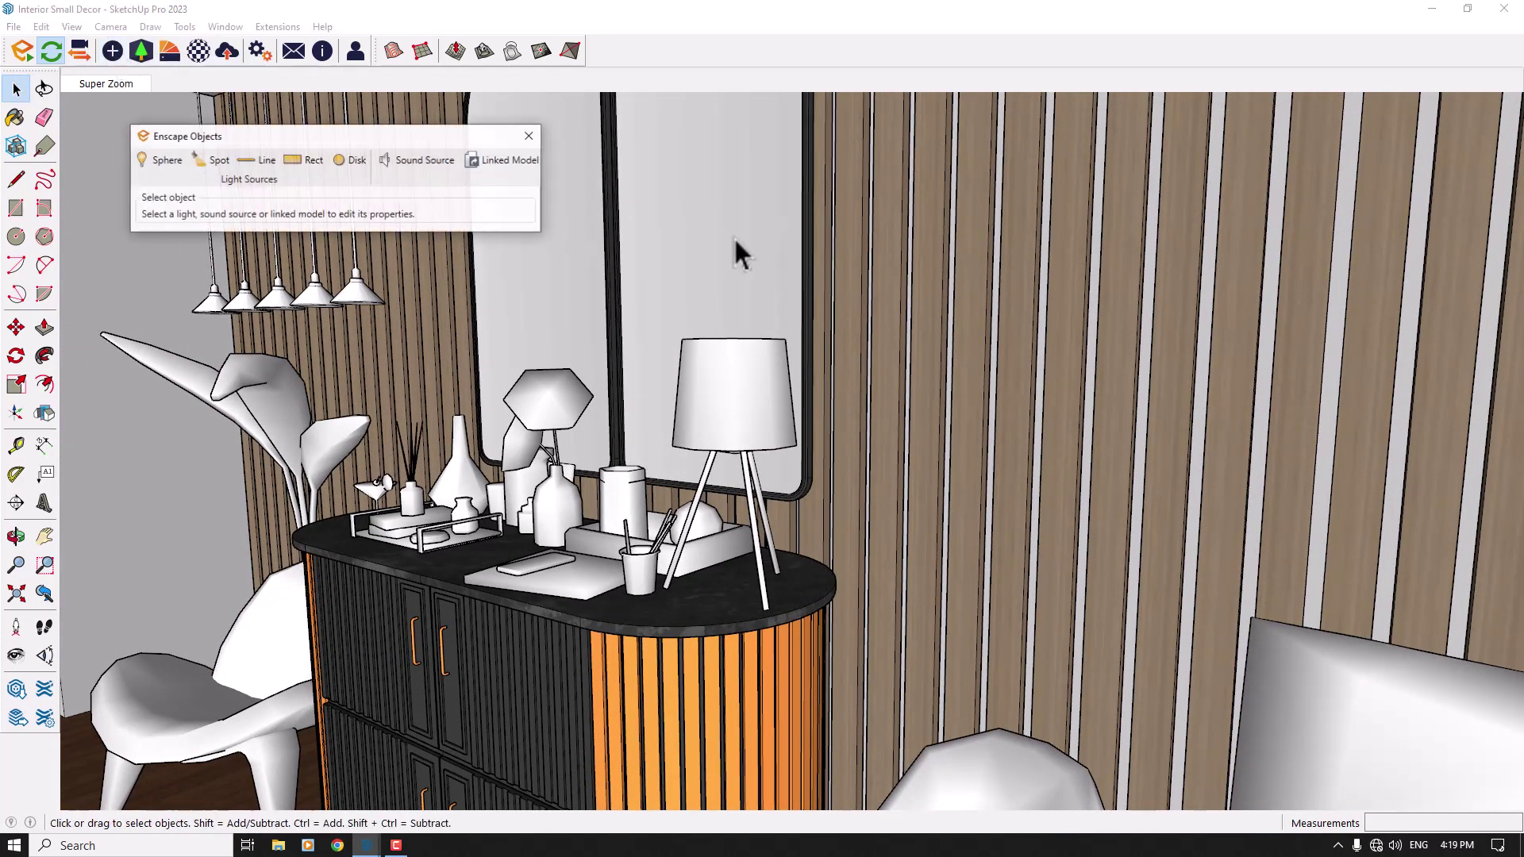
{"action": "left_click", "coordinate": [208, 161]}
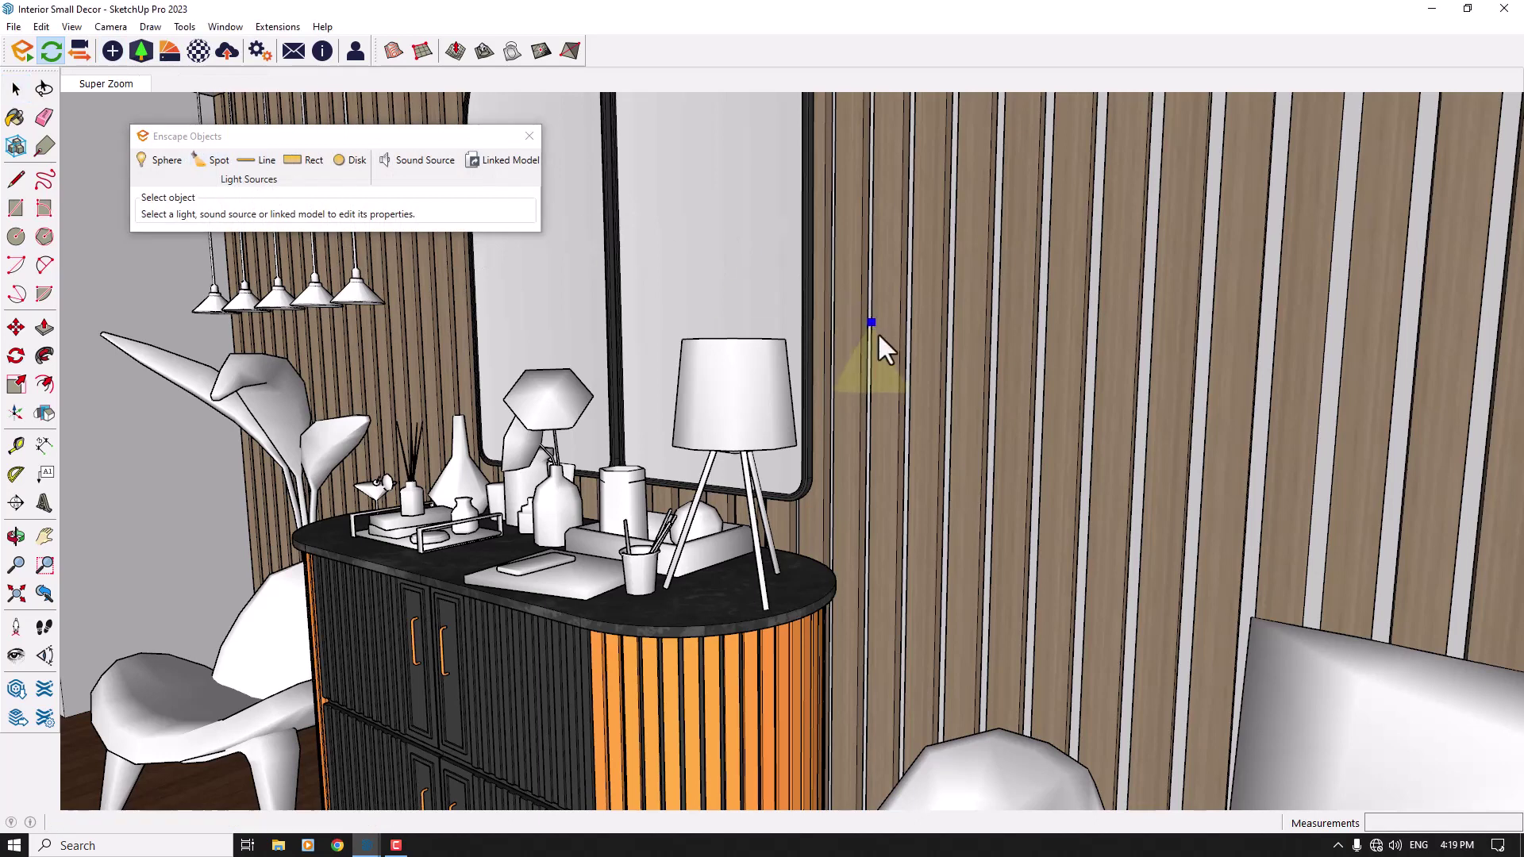
{"action": "left_click", "coordinate": [900, 357]}
{"action": "left_click", "coordinate": [895, 284]}
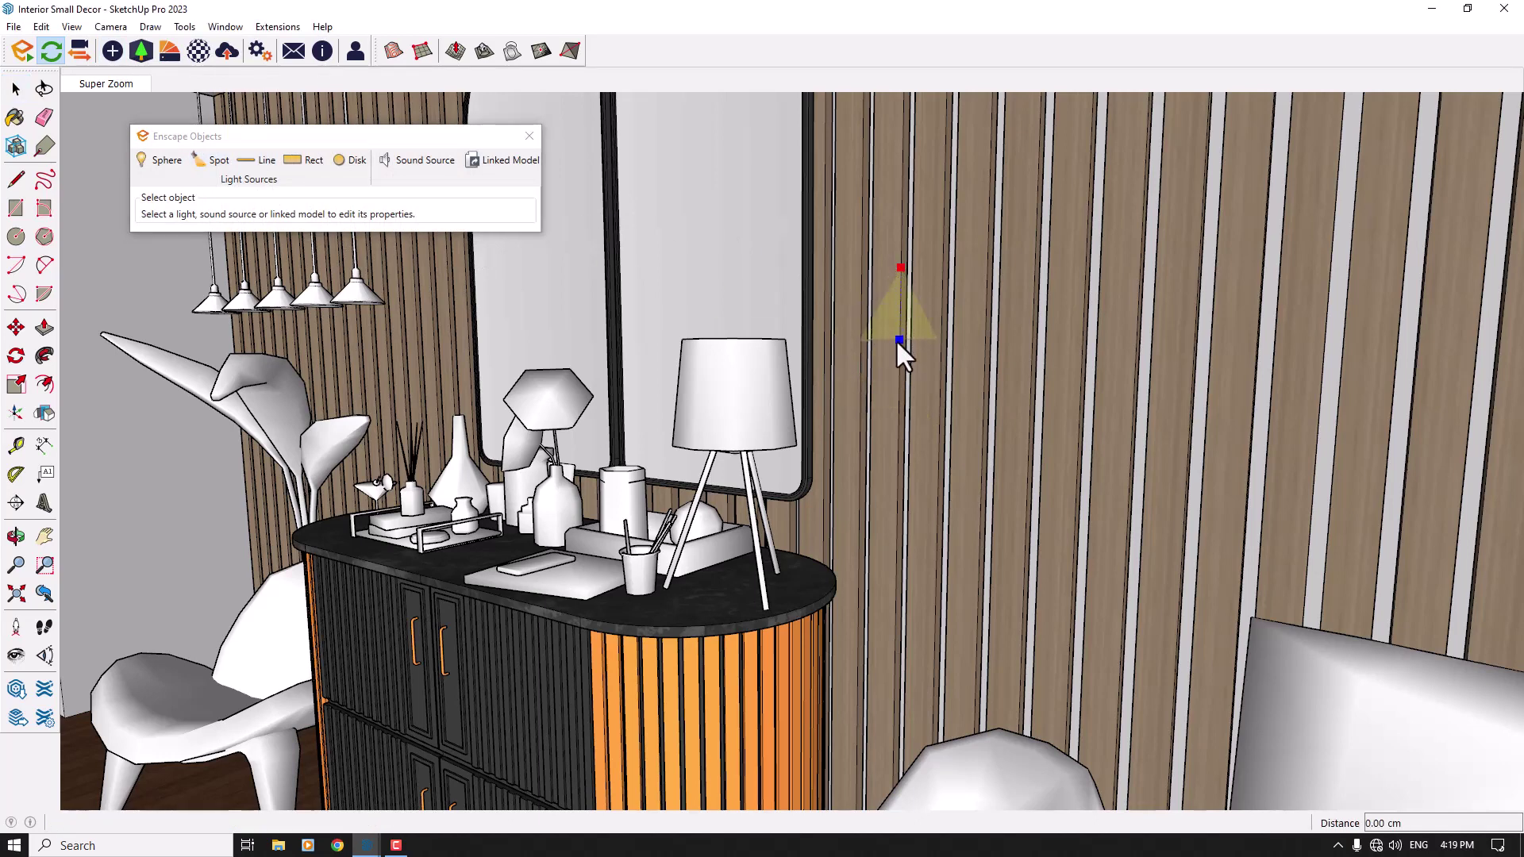
{"action": "left_click", "coordinate": [897, 307]}
Load the IES profile 5.ies from Visual Tools > IES Lights > SketchUpArchStudio on drive F into the spot light.
{"action": "left_click", "coordinate": [237, 263]}
{"action": "left_click", "coordinate": [208, 469]}
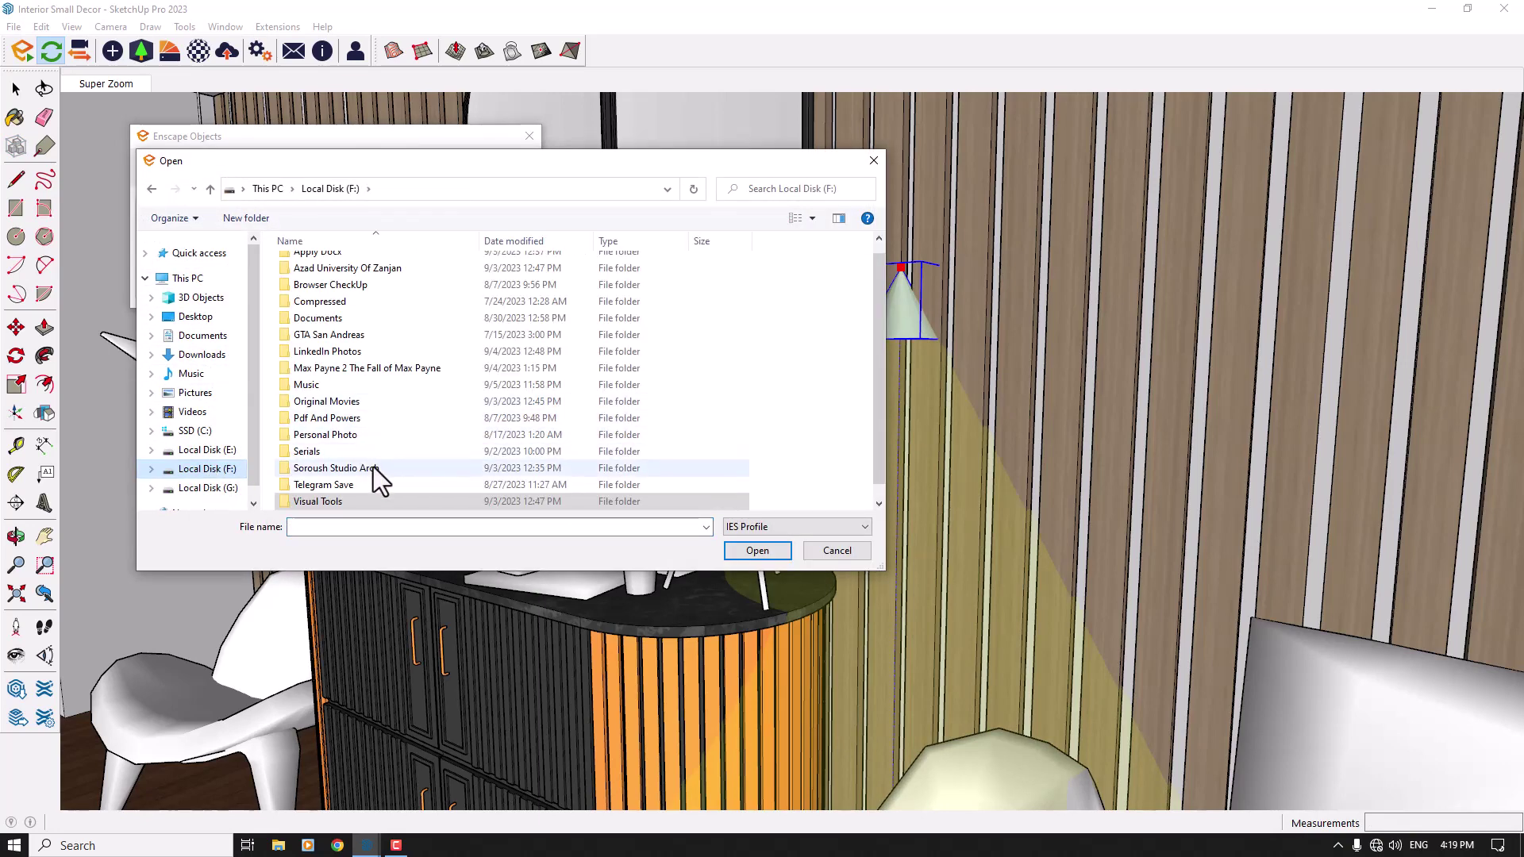
{"action": "double_click", "coordinate": [341, 501]}
{"action": "double_click", "coordinate": [333, 287]}
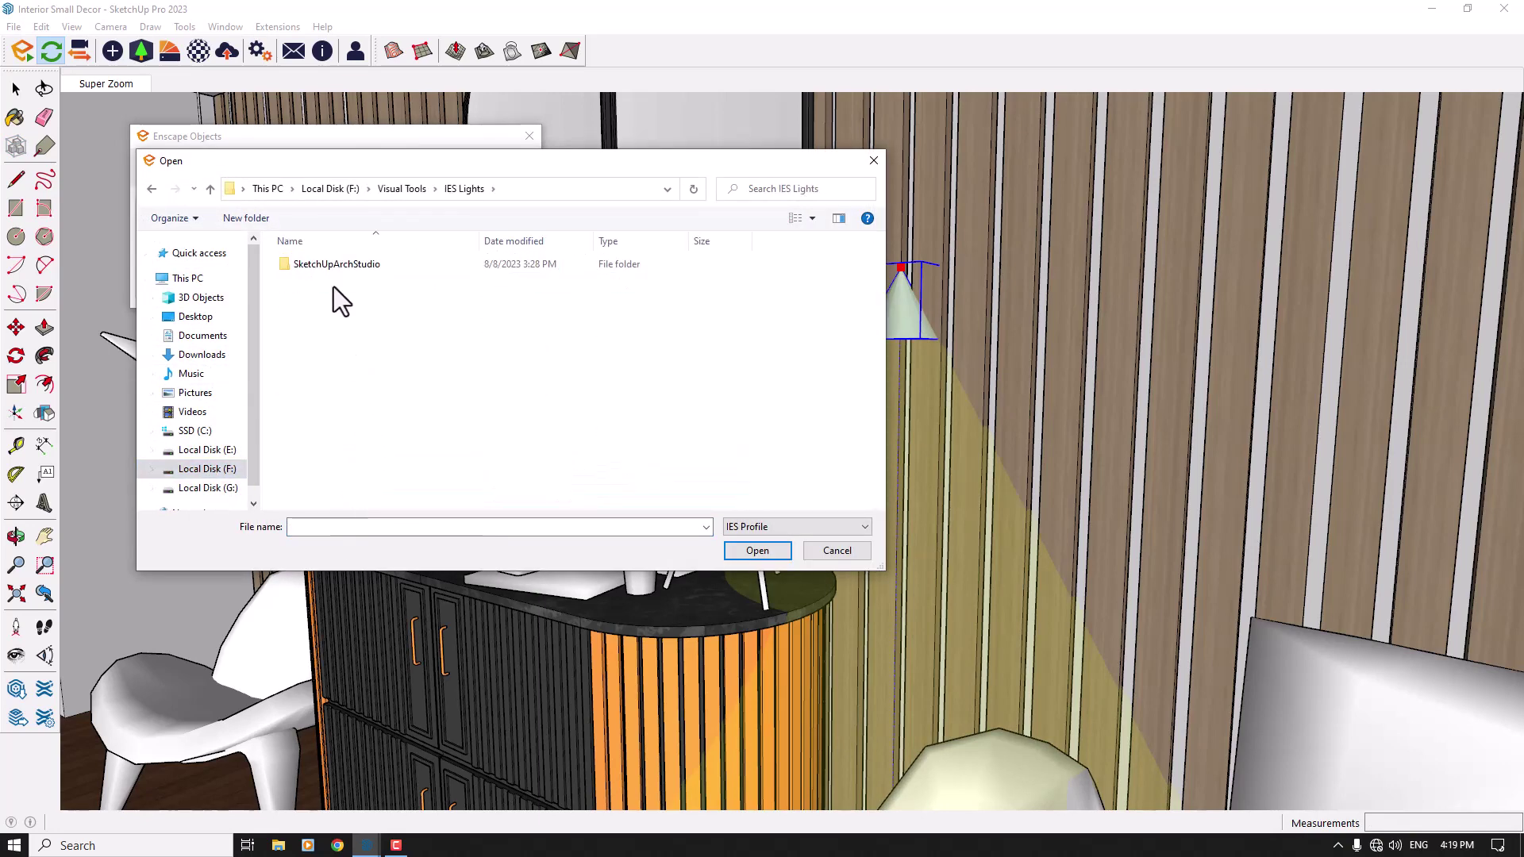
{"action": "double_click", "coordinate": [332, 264]}
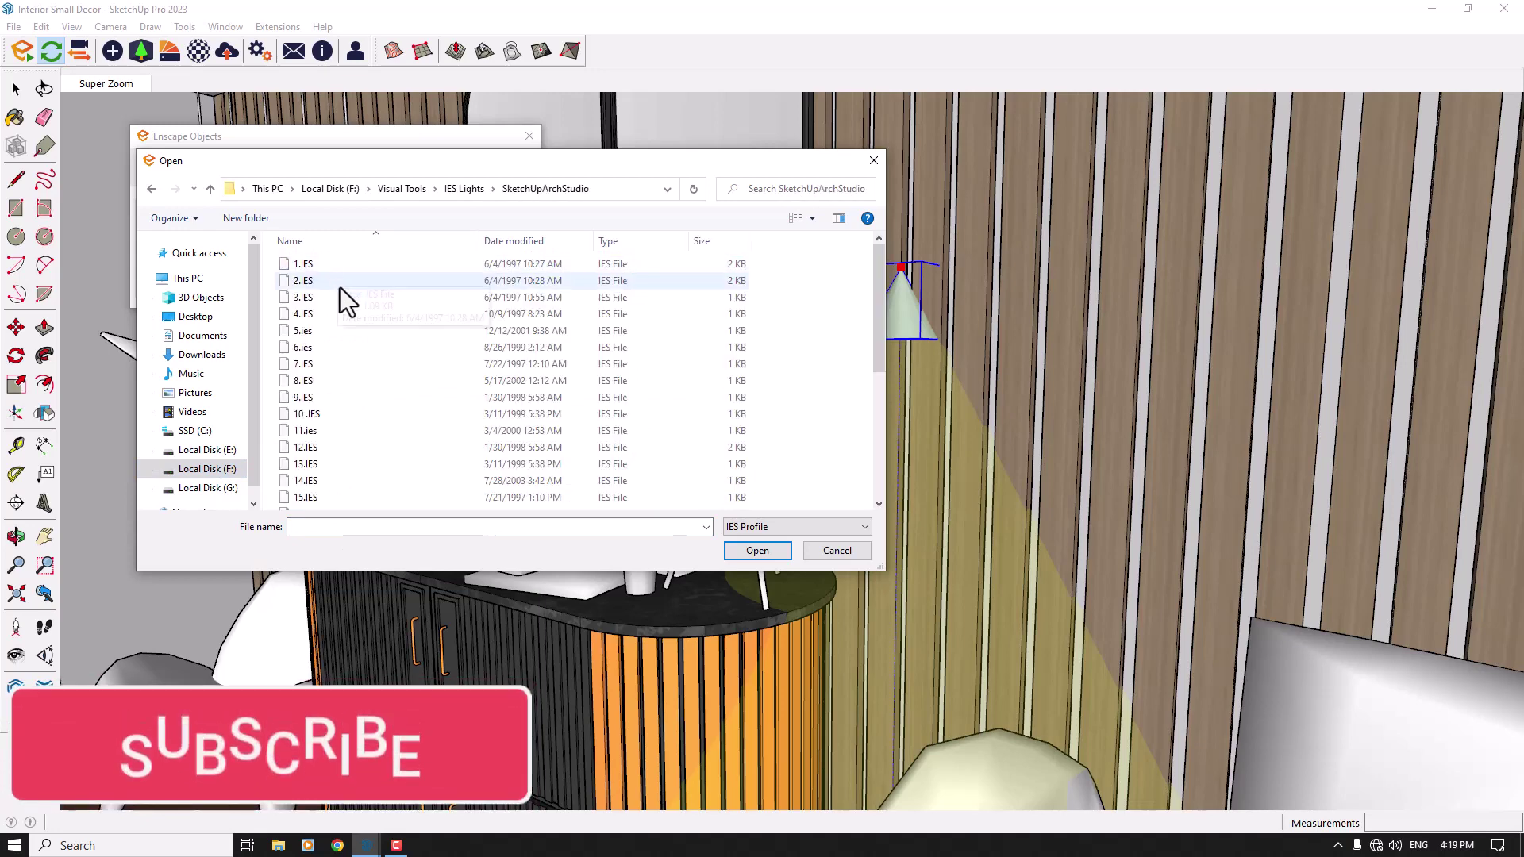
{"action": "left_click", "coordinate": [334, 329]}
{"action": "left_click", "coordinate": [757, 552]}
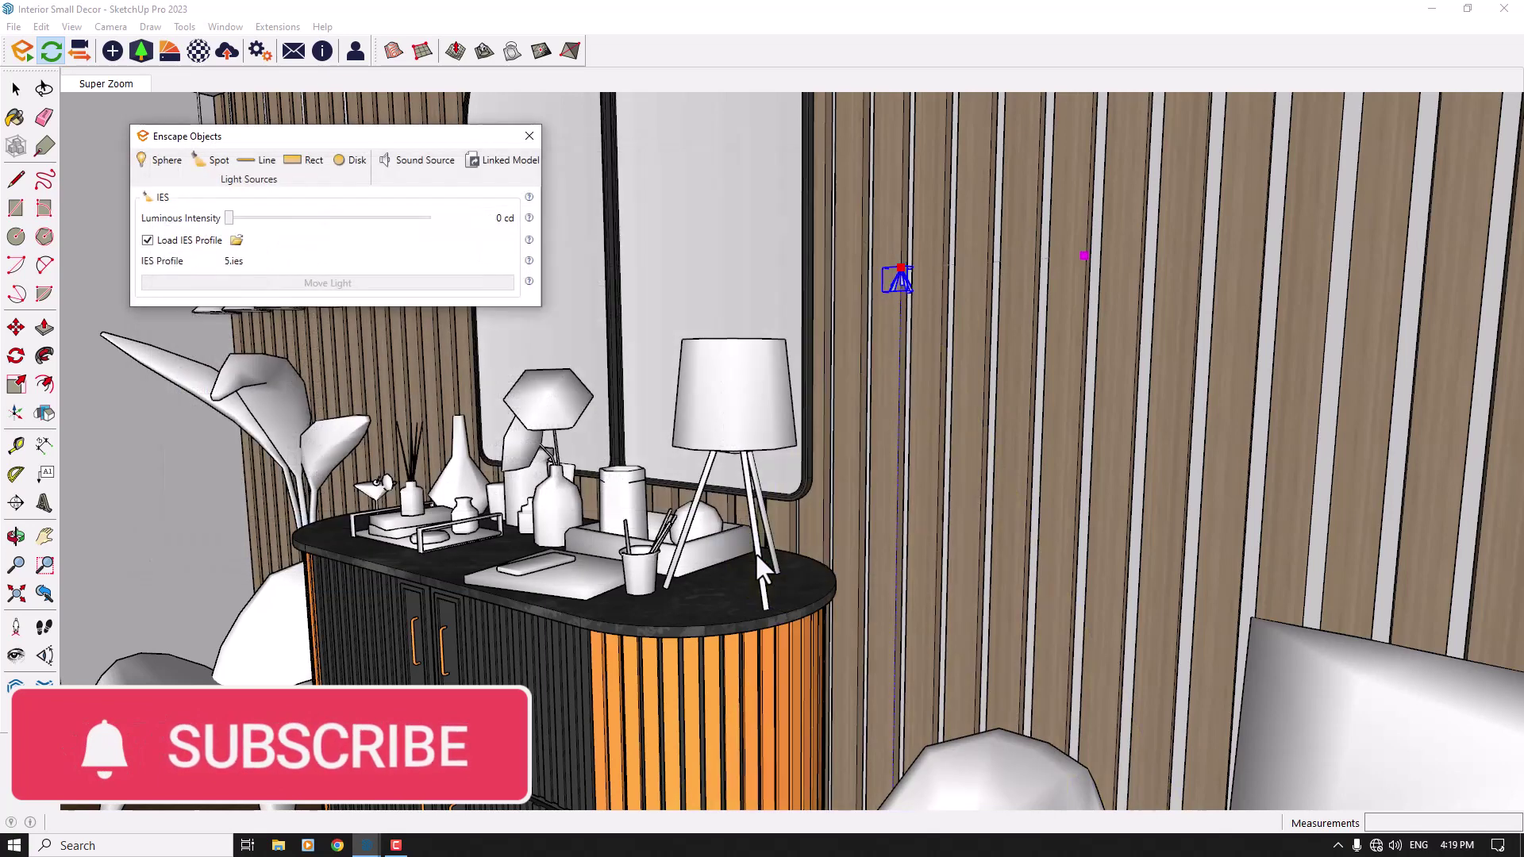
Set the IES light's luminous intensity to 56 cd and close the Enscape Objects window.
{"action": "left_click", "coordinate": [443, 219]}
{"action": "left_click", "coordinate": [458, 248]}
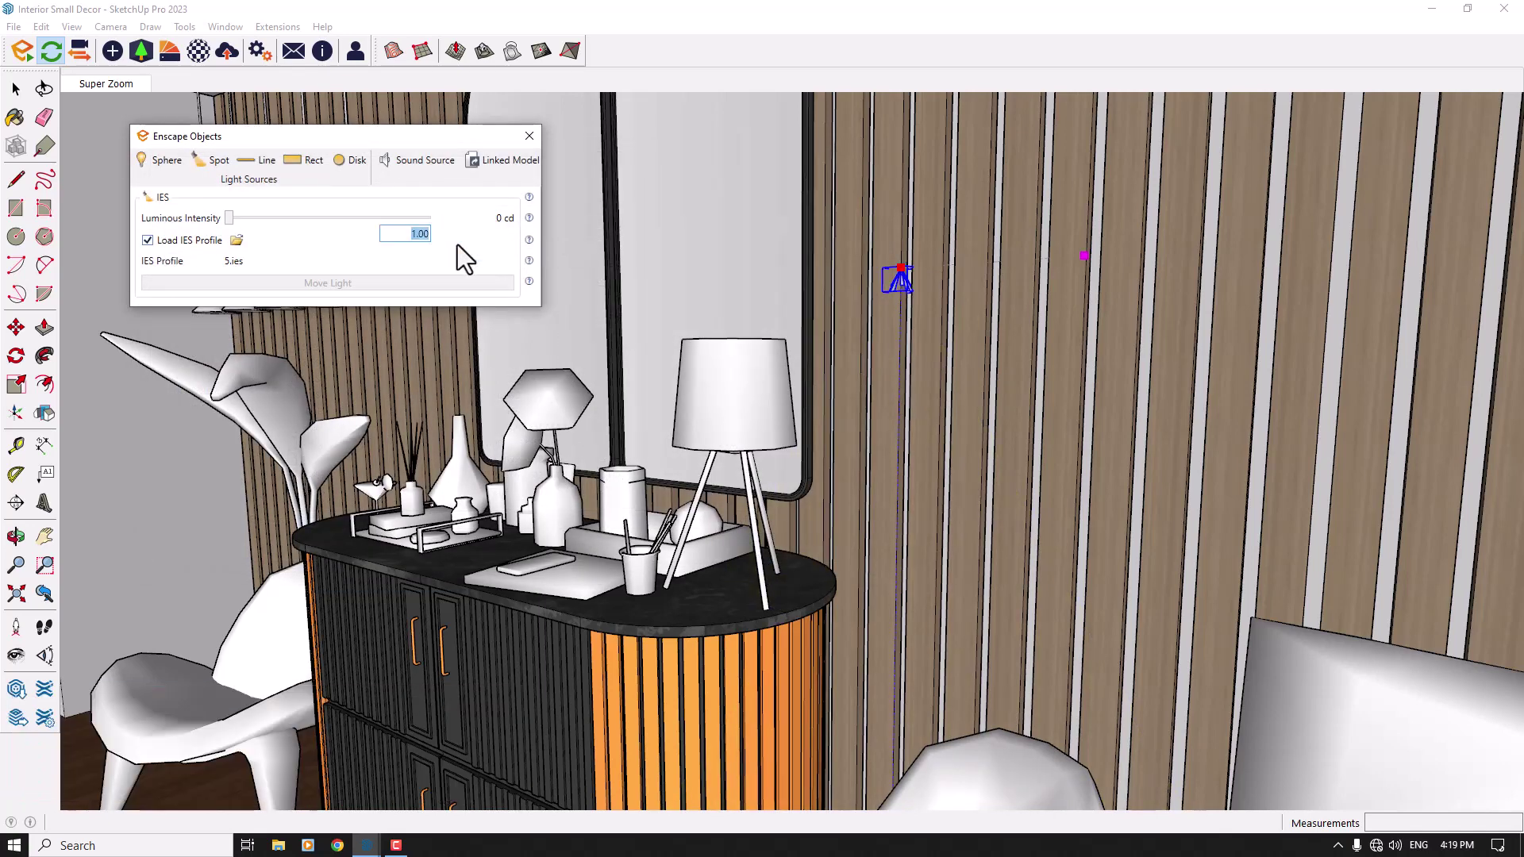
{"action": "type", "text": "5"}
{"action": "key", "text": "Return"}
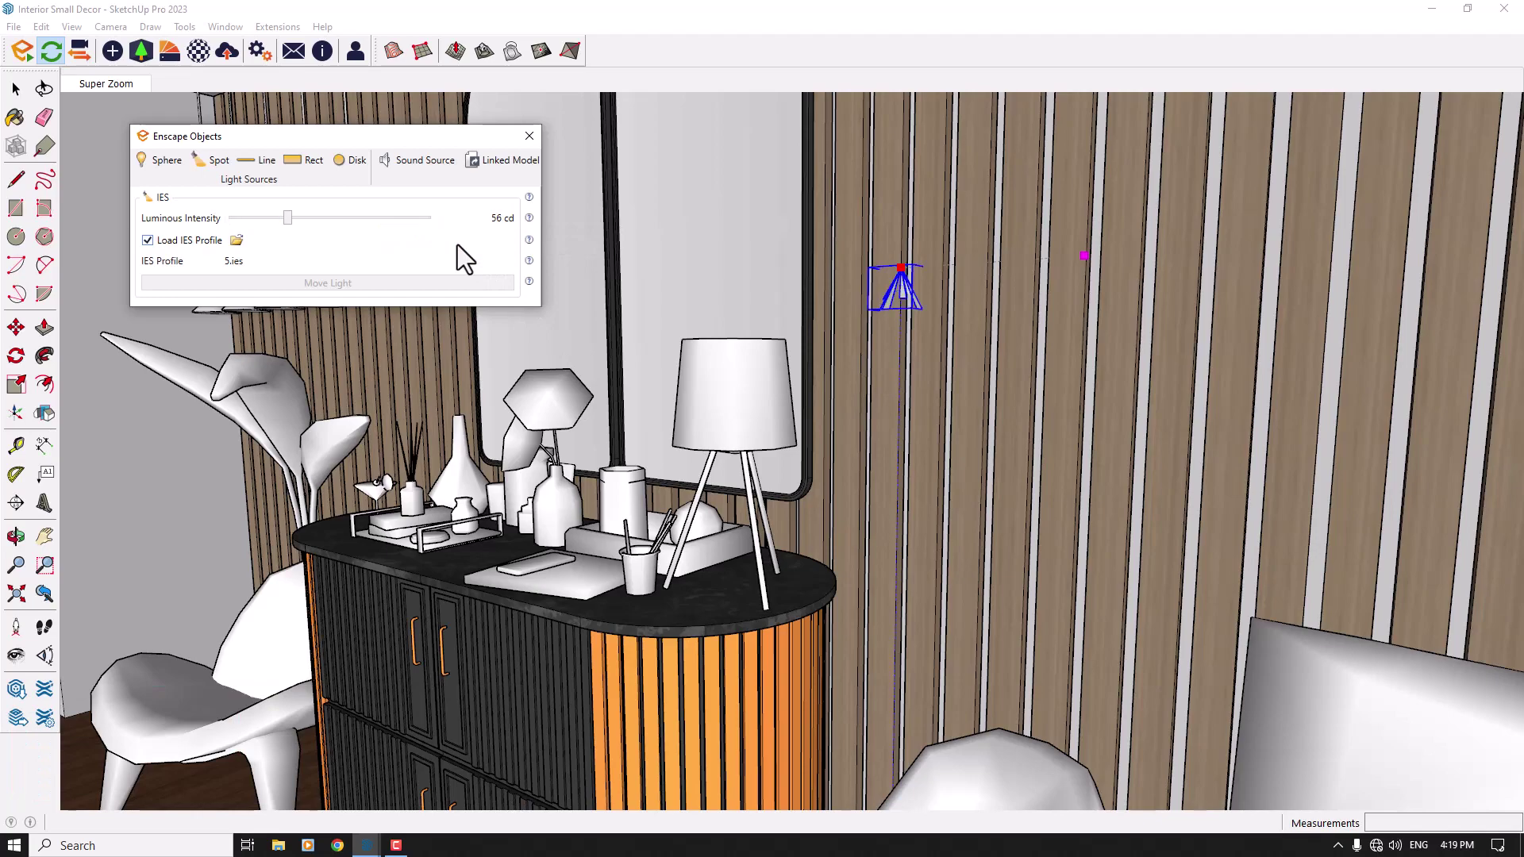
{"action": "left_click", "coordinate": [530, 135]}
Move the IES light from the slatted wall into the centre of the table lamp's shade.
{"action": "left_click", "coordinate": [16, 327]}
{"action": "scroll", "coordinate": [842, 281], "scroll_direction": "up", "scroll_amount": 4}
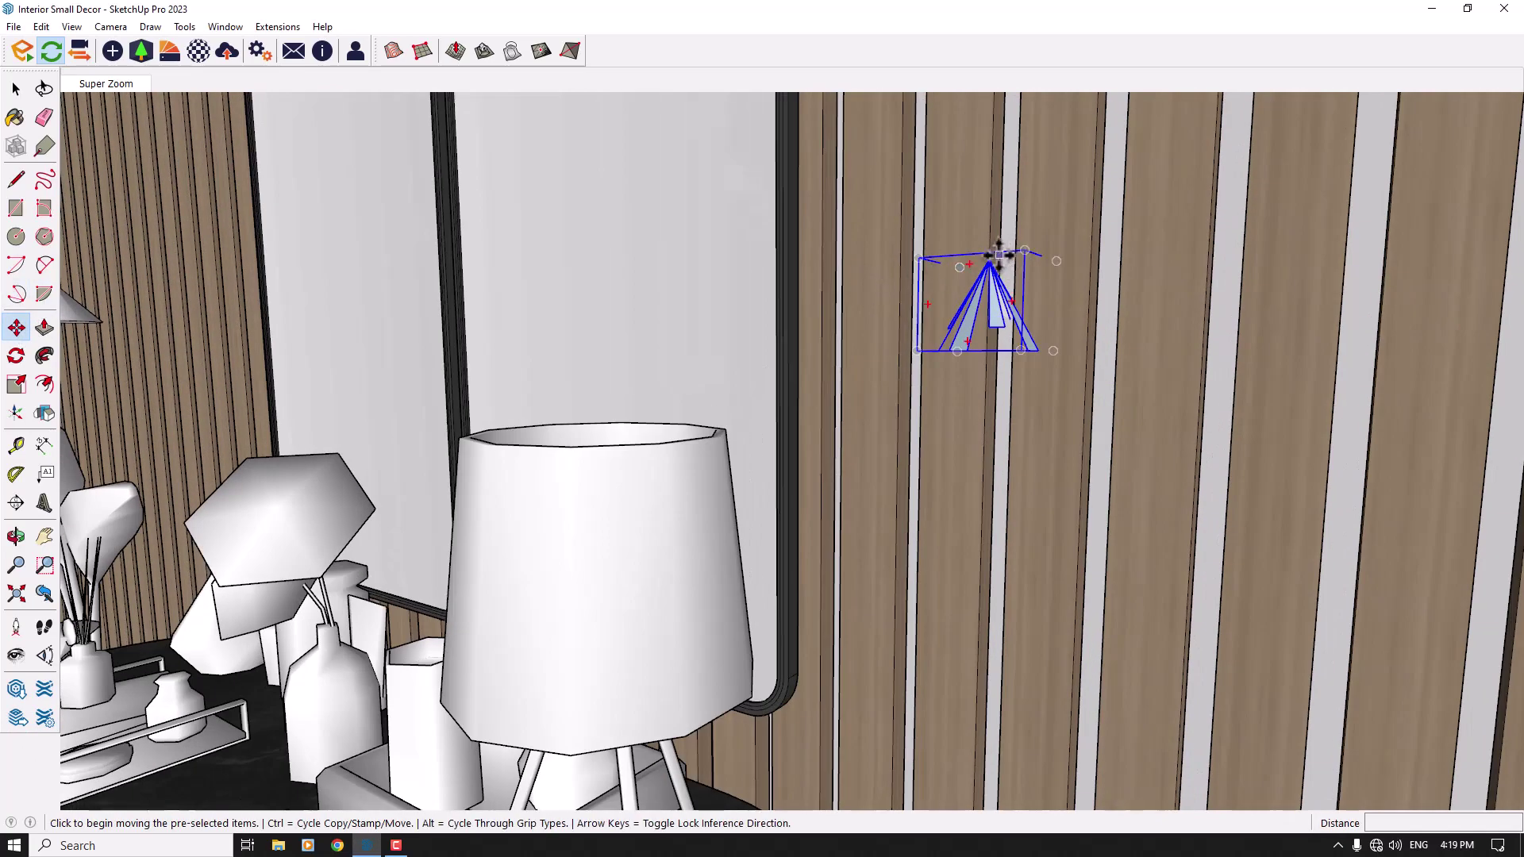
{"action": "left_click", "coordinate": [992, 256]}
{"action": "middle_click_drag", "start_coordinate": [708, 436], "coordinate": [783, 585]}
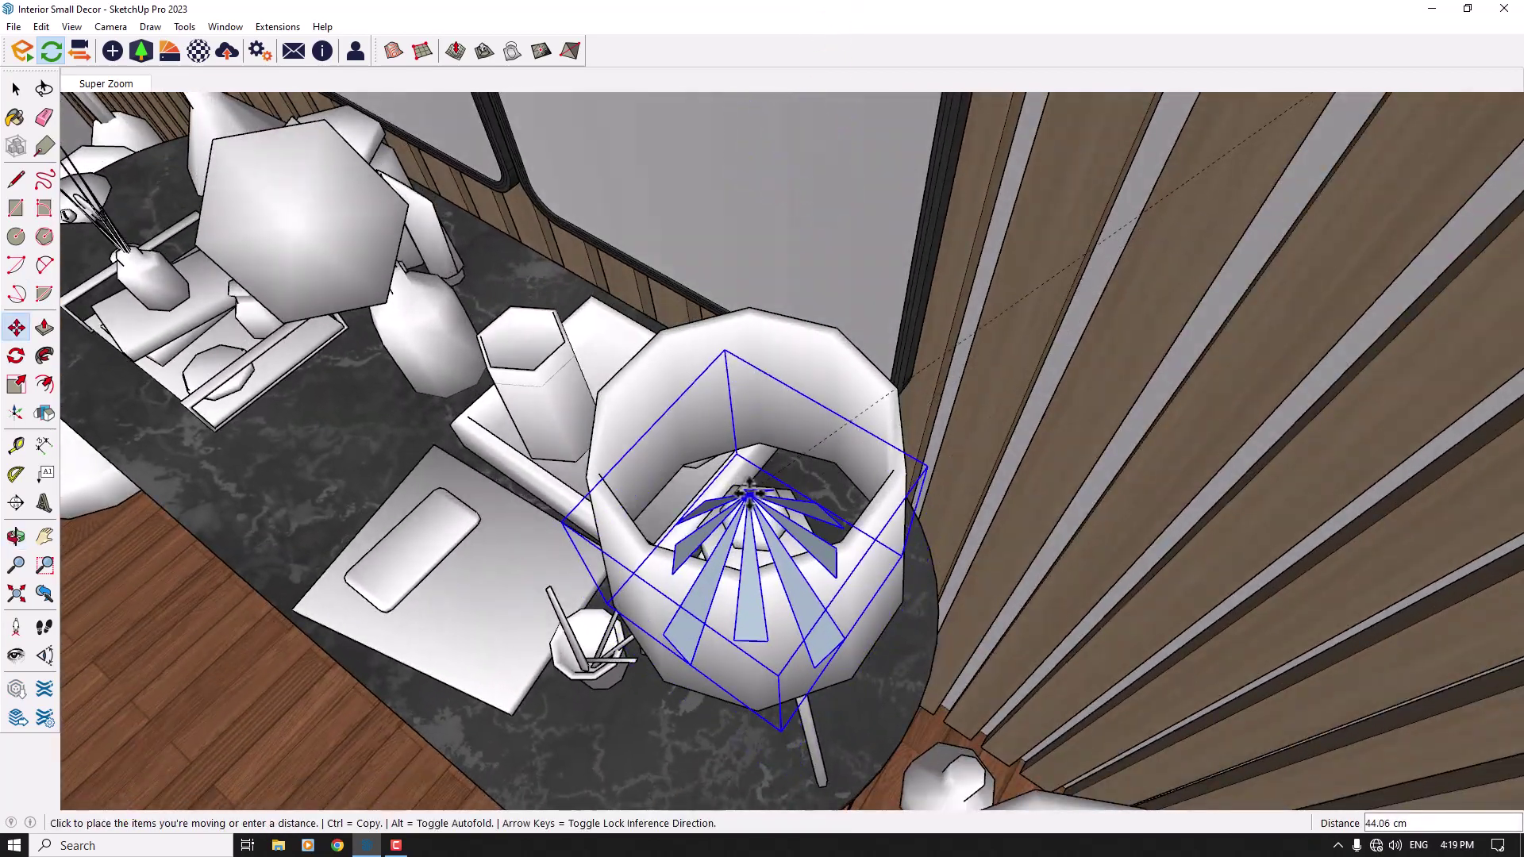
{"action": "middle_click_drag", "start_coordinate": [750, 461], "coordinate": [763, 344]}
Copy the IES light about 17 cm straight up to the top of the lampshade.
{"action": "left_click", "coordinate": [922, 503]}
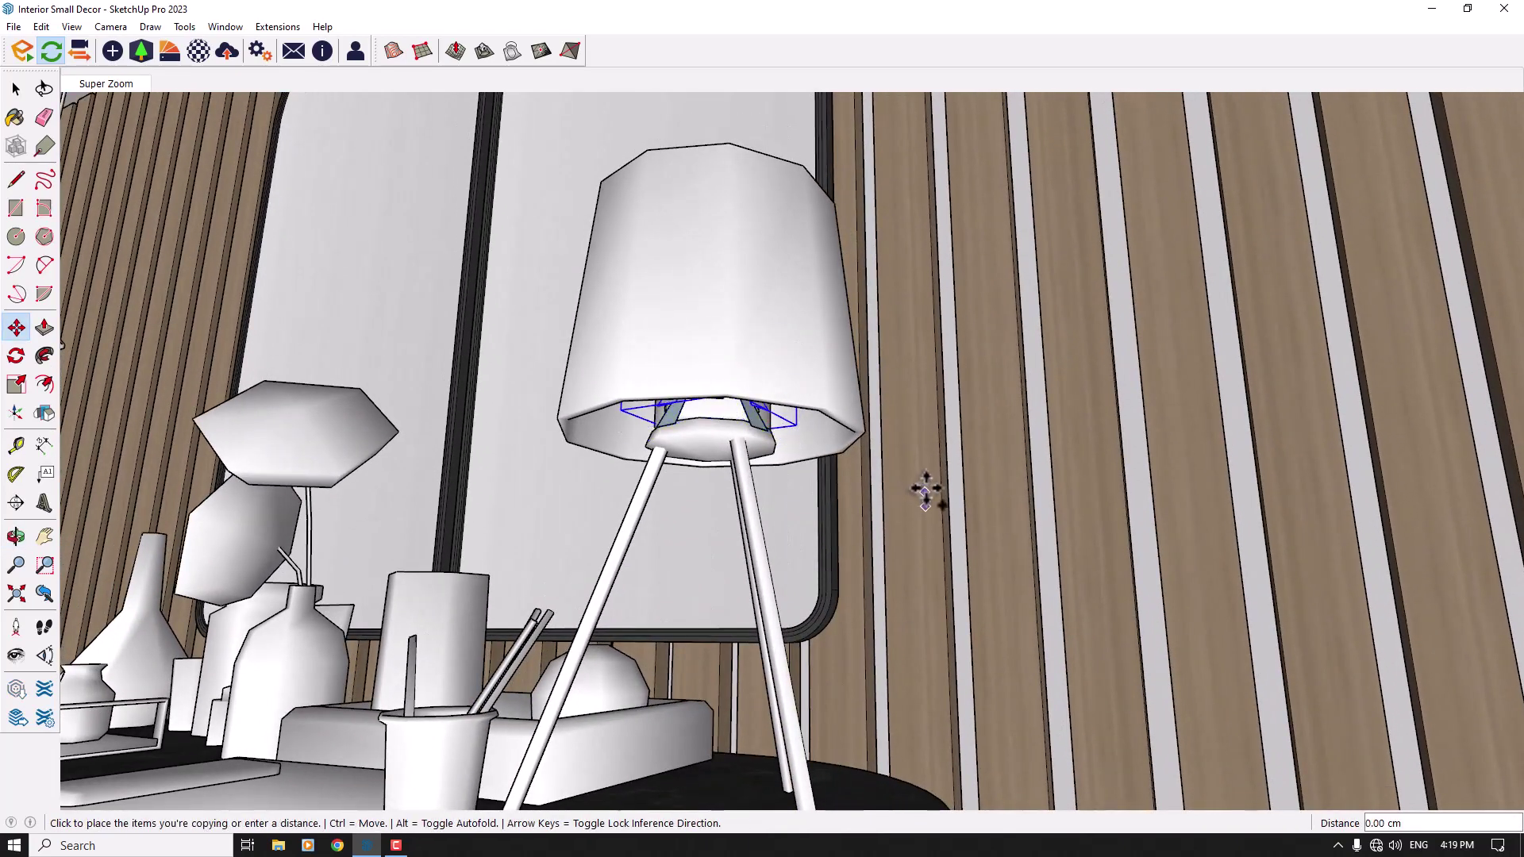
{"action": "left_click", "coordinate": [925, 361]}
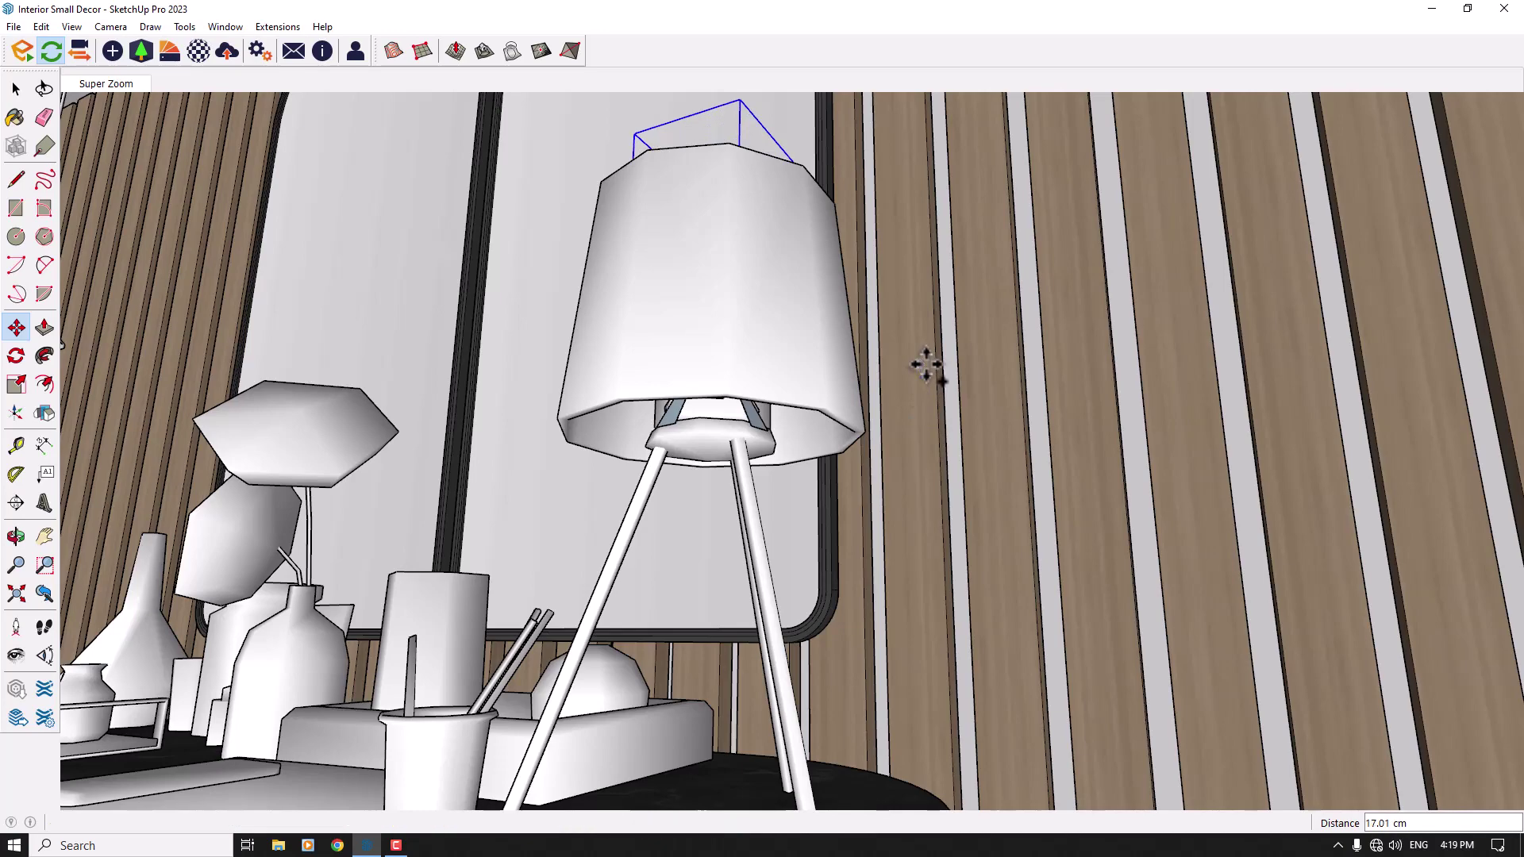
Flip the copied IES light about its horizontal plane so it shines upward out of the lampshade.
{"action": "left_click", "coordinate": [43, 412]}
{"action": "middle_click_drag", "start_coordinate": [571, 327], "coordinate": [517, 698]}
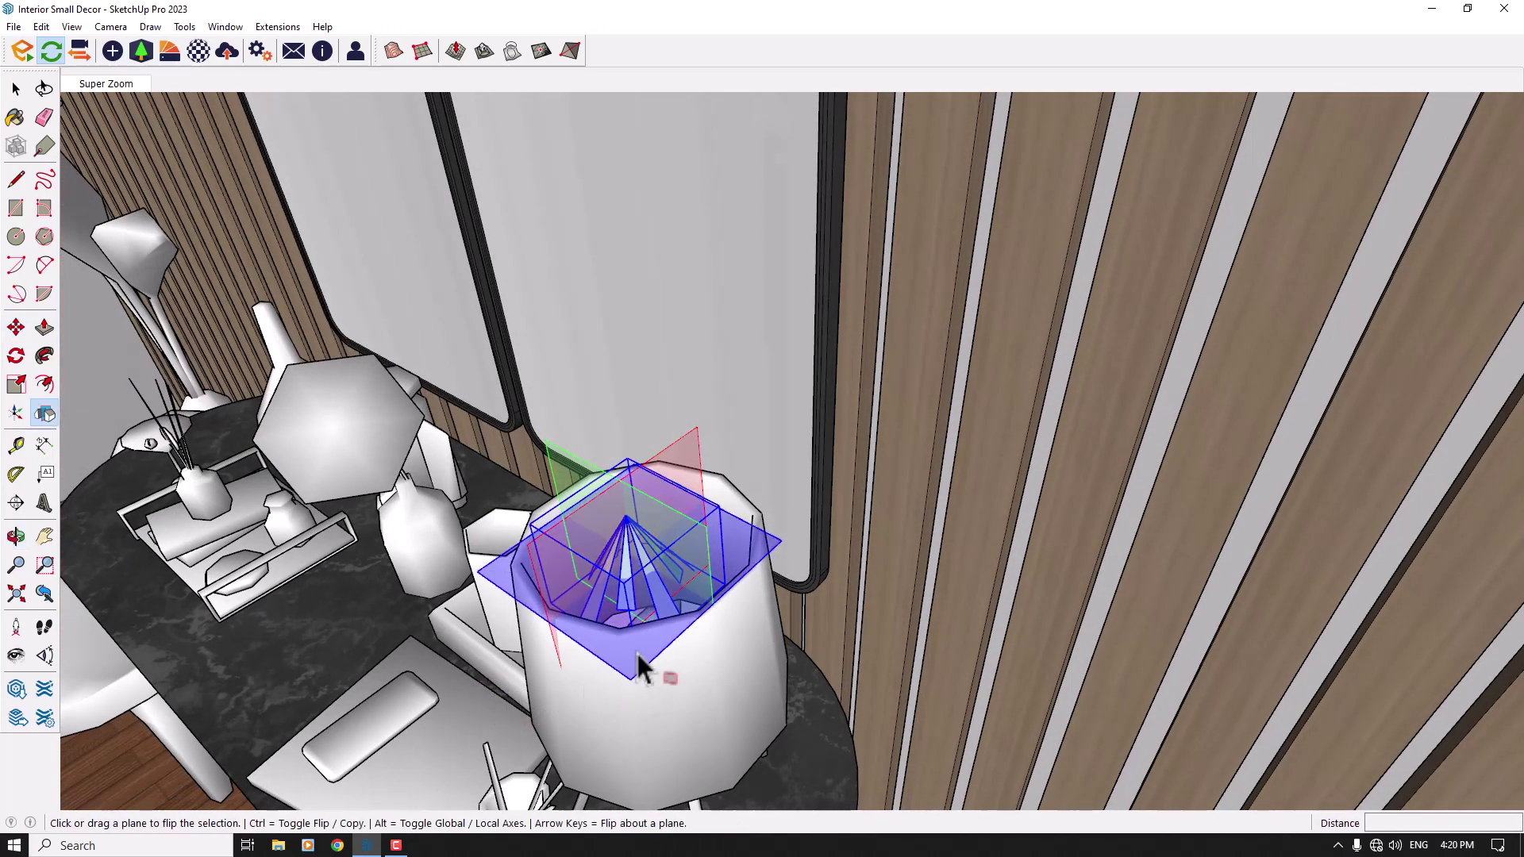
{"action": "middle_click_drag", "start_coordinate": [719, 546], "coordinate": [799, 316]}
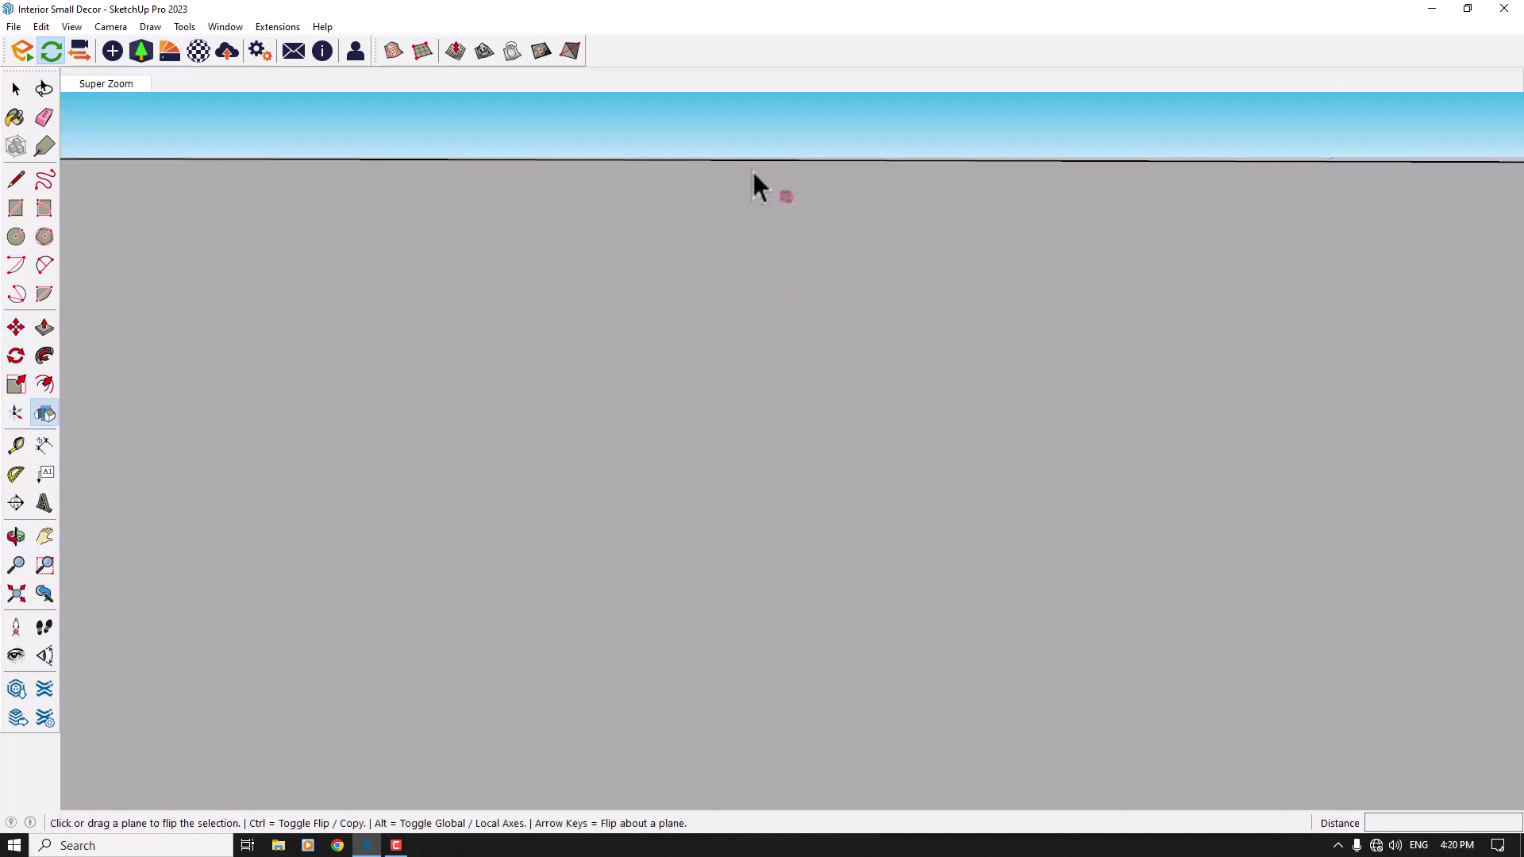
{"action": "key", "text": "o"}
{"action": "middle_click_drag", "start_coordinate": [760, 46], "coordinate": [204, 486]}
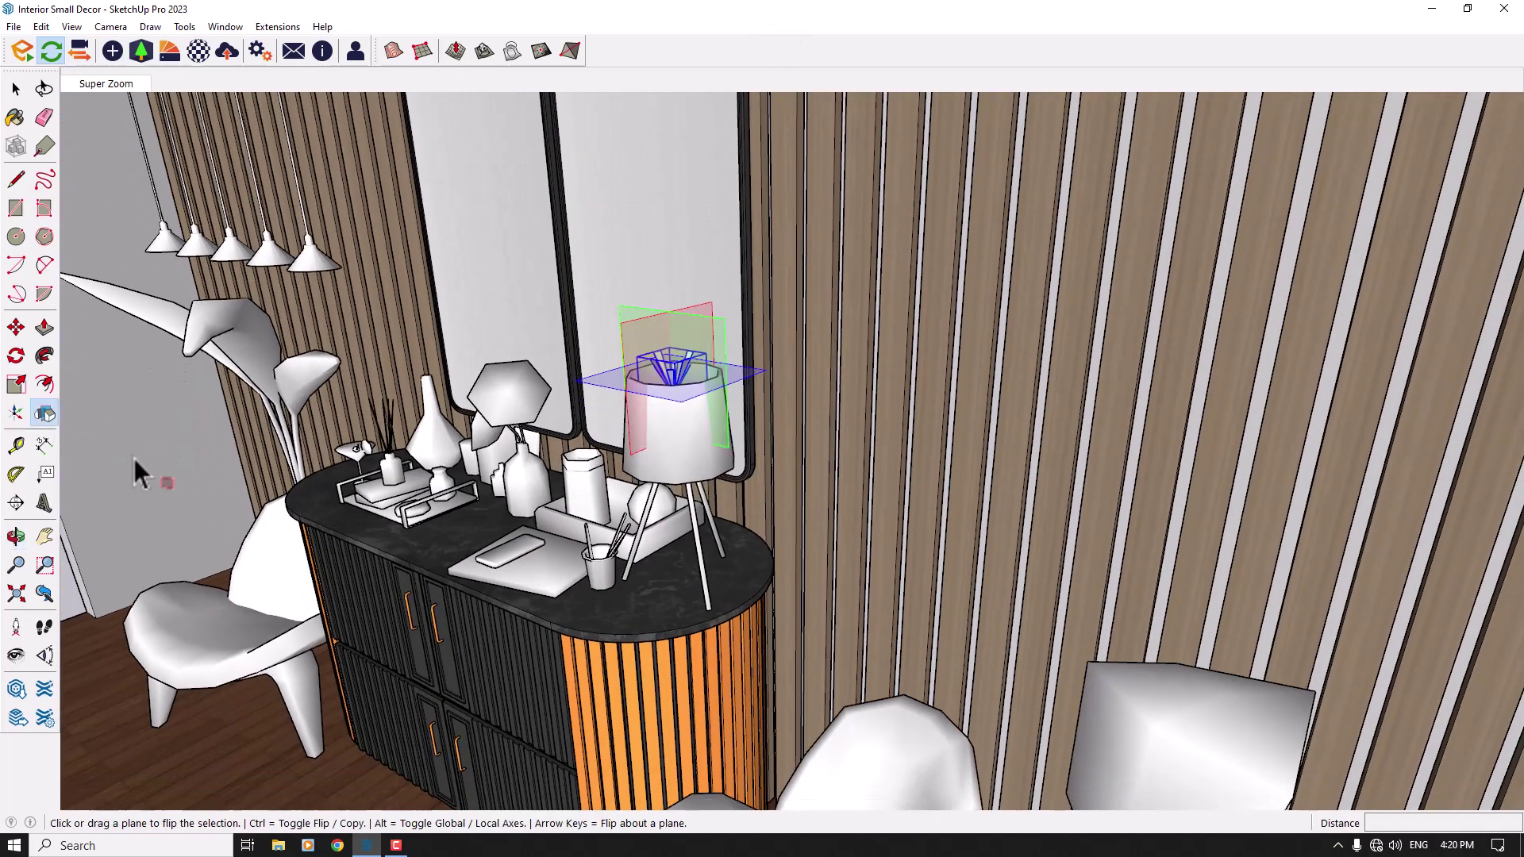
Move the flipped IES light down inside the lampshade and clear the selection.
{"action": "left_click", "coordinate": [17, 328]}
{"action": "scroll", "coordinate": [793, 282], "scroll_direction": "up", "scroll_amount": 5}
{"action": "left_click", "coordinate": [801, 311]}
{"action": "middle_click_drag", "start_coordinate": [796, 313], "coordinate": [755, 555]}
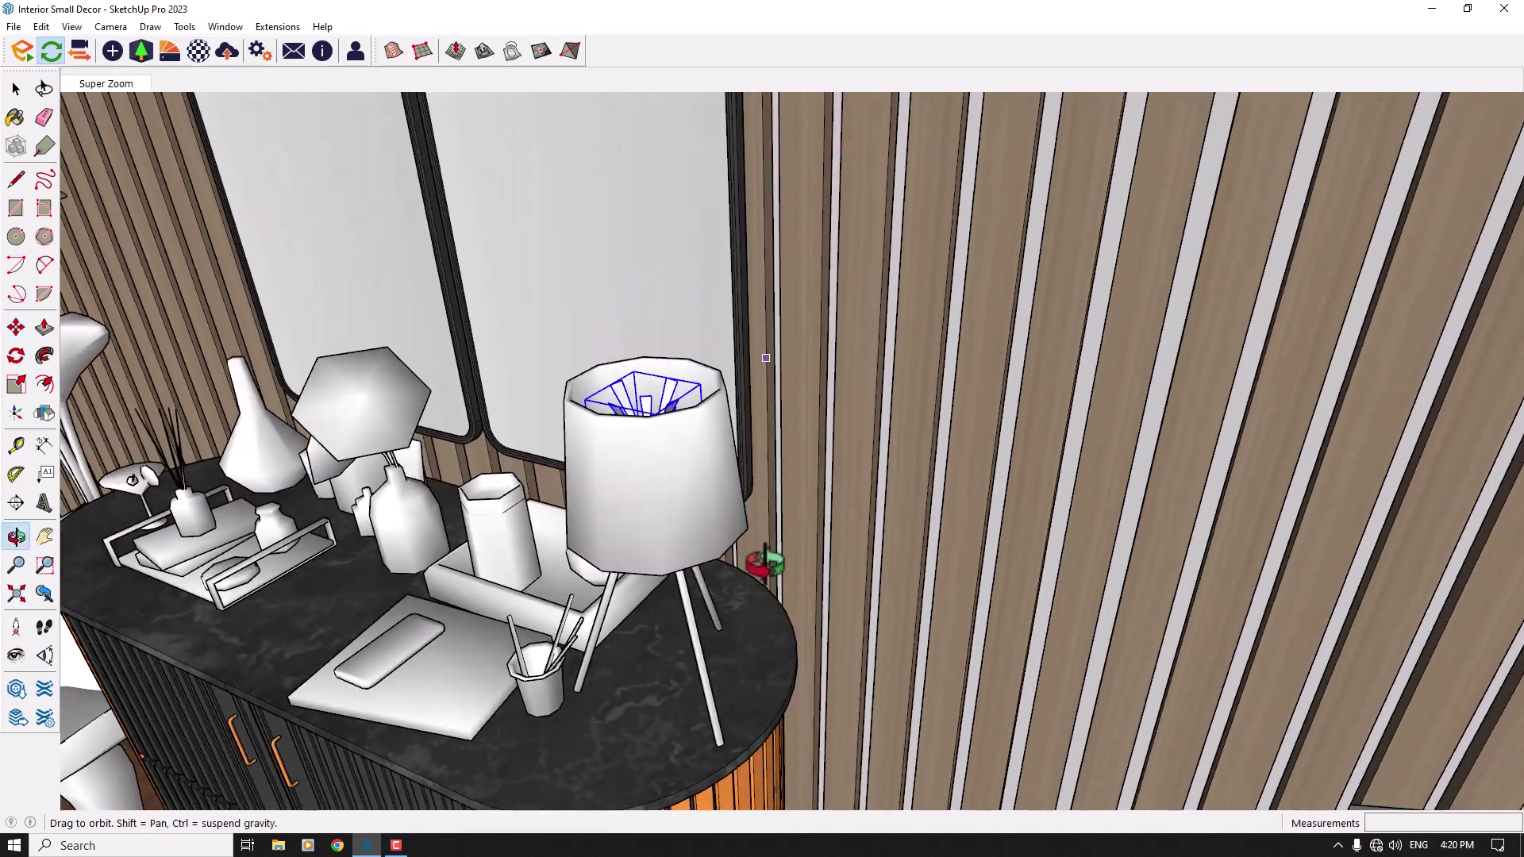
{"action": "key", "text": "space"}
{"action": "scroll", "coordinate": [665, 416], "scroll_direction": "up", "scroll_amount": 3}
{"action": "middle_click_drag", "start_coordinate": [666, 417], "coordinate": [561, 585]}
{"action": "scroll", "coordinate": [612, 572], "scroll_direction": "up", "scroll_amount": 5}
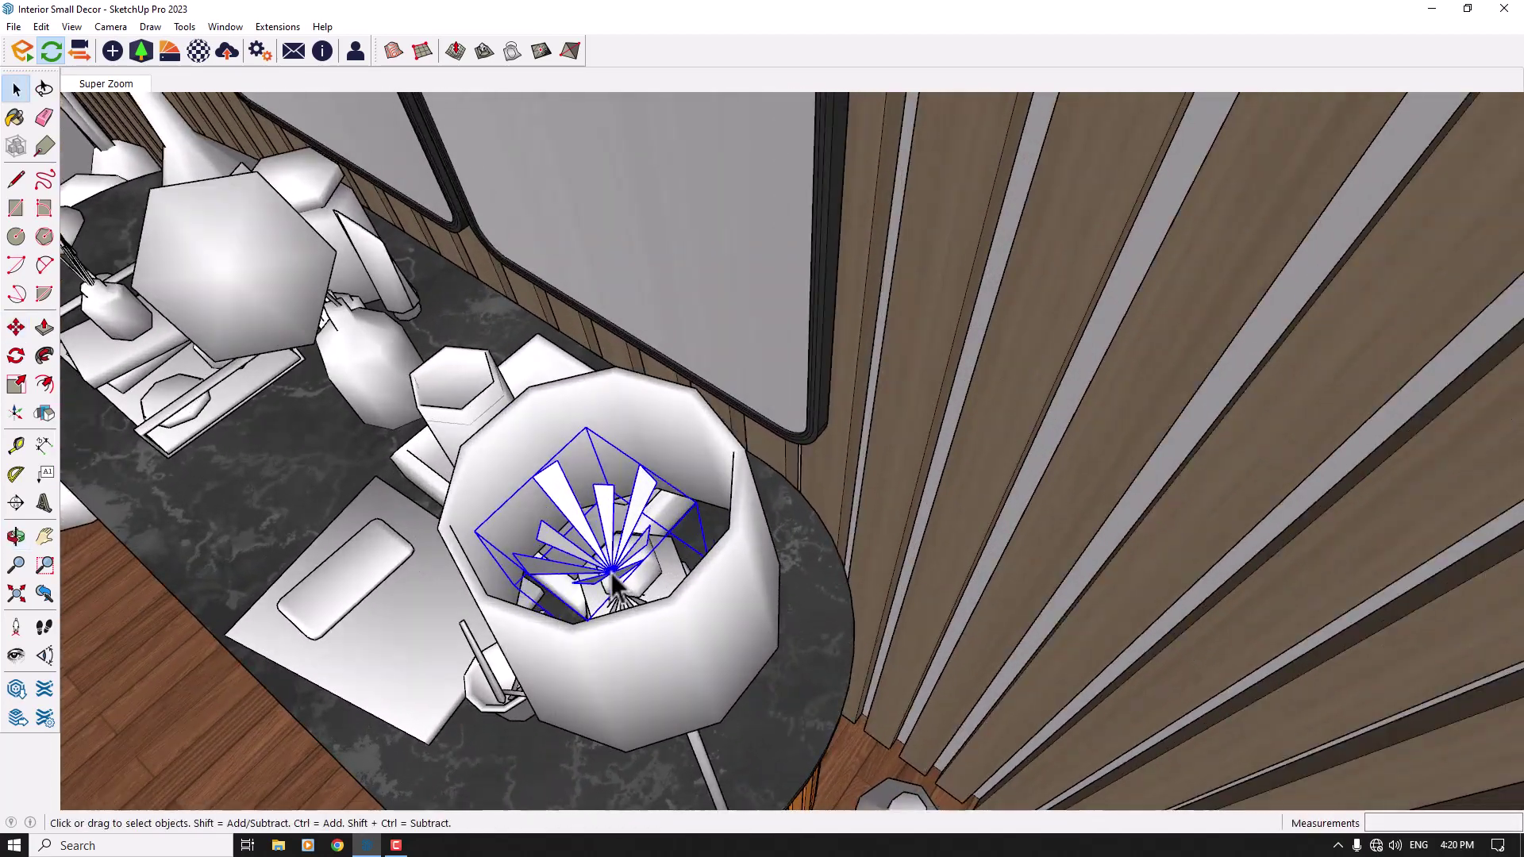
{"action": "key", "text": "ctrl+t"}
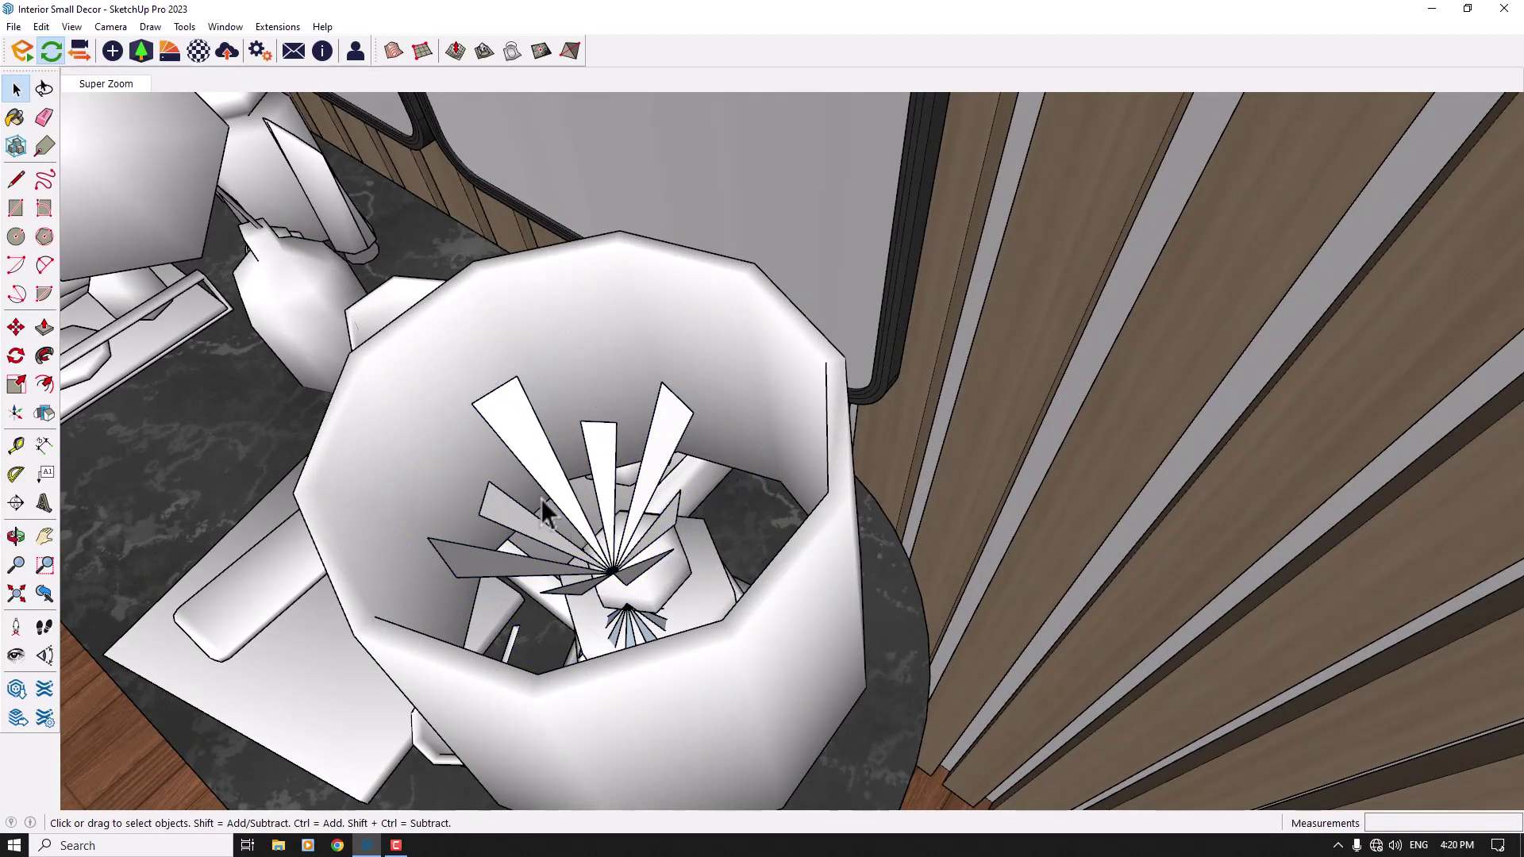
Restore the Super Zoom scene, start Enscape in a separate window and dismiss the export error.
{"action": "left_click", "coordinate": [120, 81]}
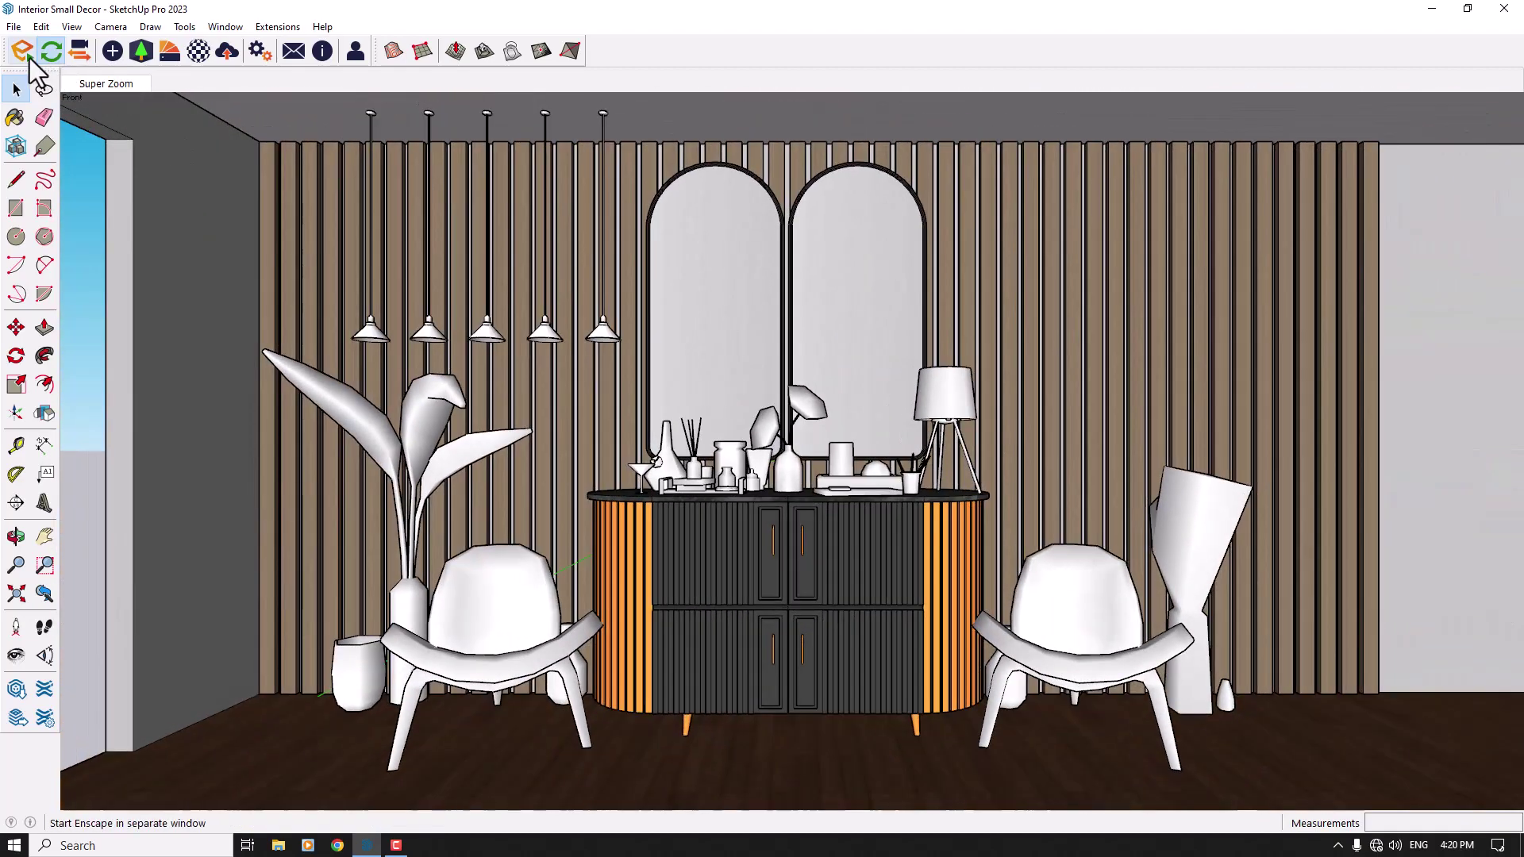
{"action": "left_click", "coordinate": [23, 51]}
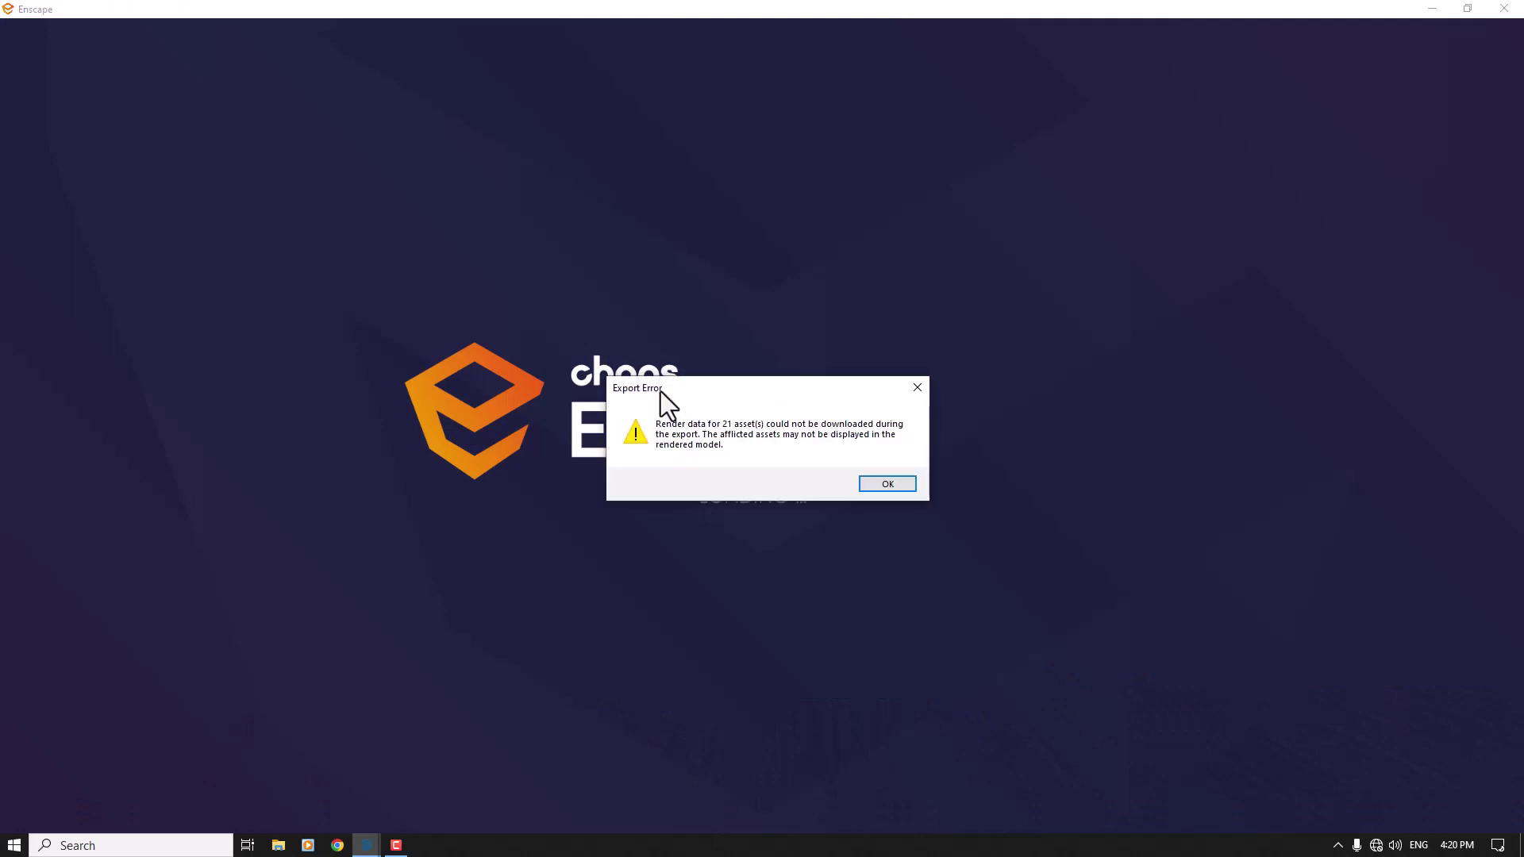
{"action": "left_click", "coordinate": [876, 486]}
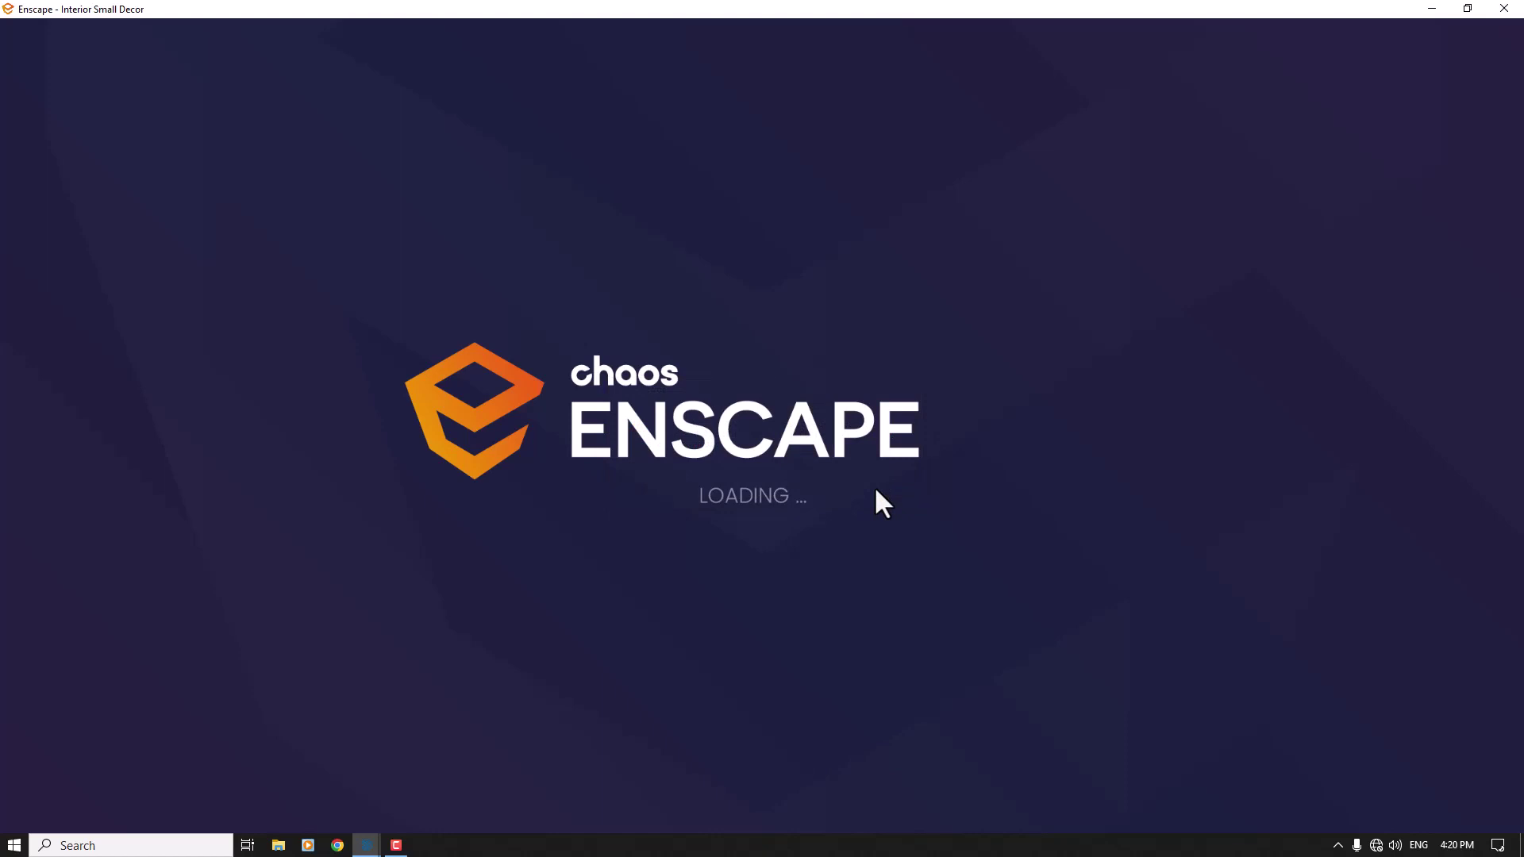
Bring the Enscape render window to the front and tile it side by side with the SketchUp window.
{"action": "mouse_move", "coordinate": [372, 848]}
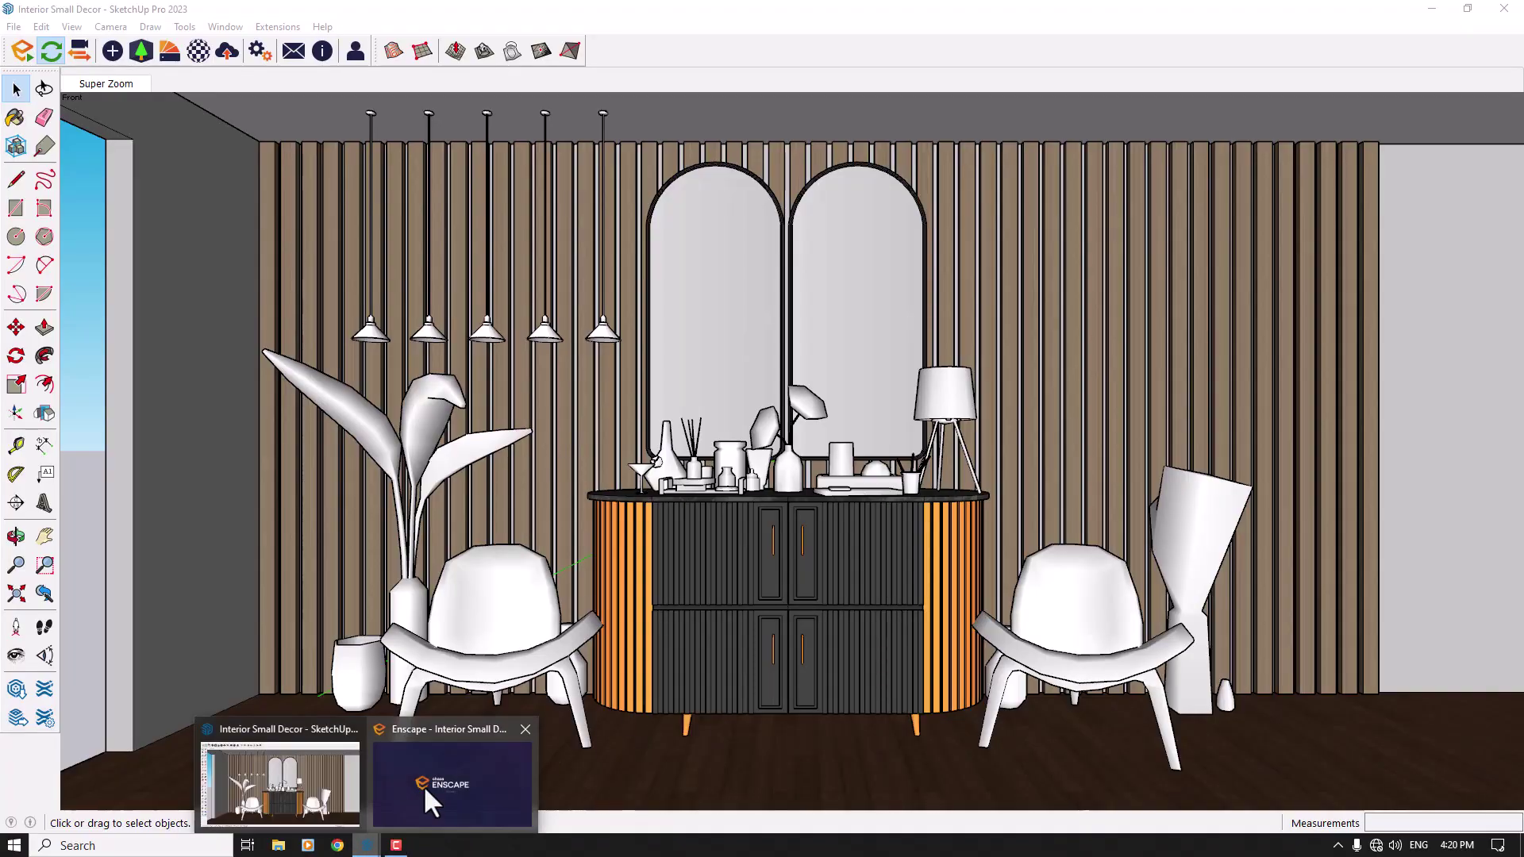
{"action": "mouse_move", "coordinate": [422, 784]}
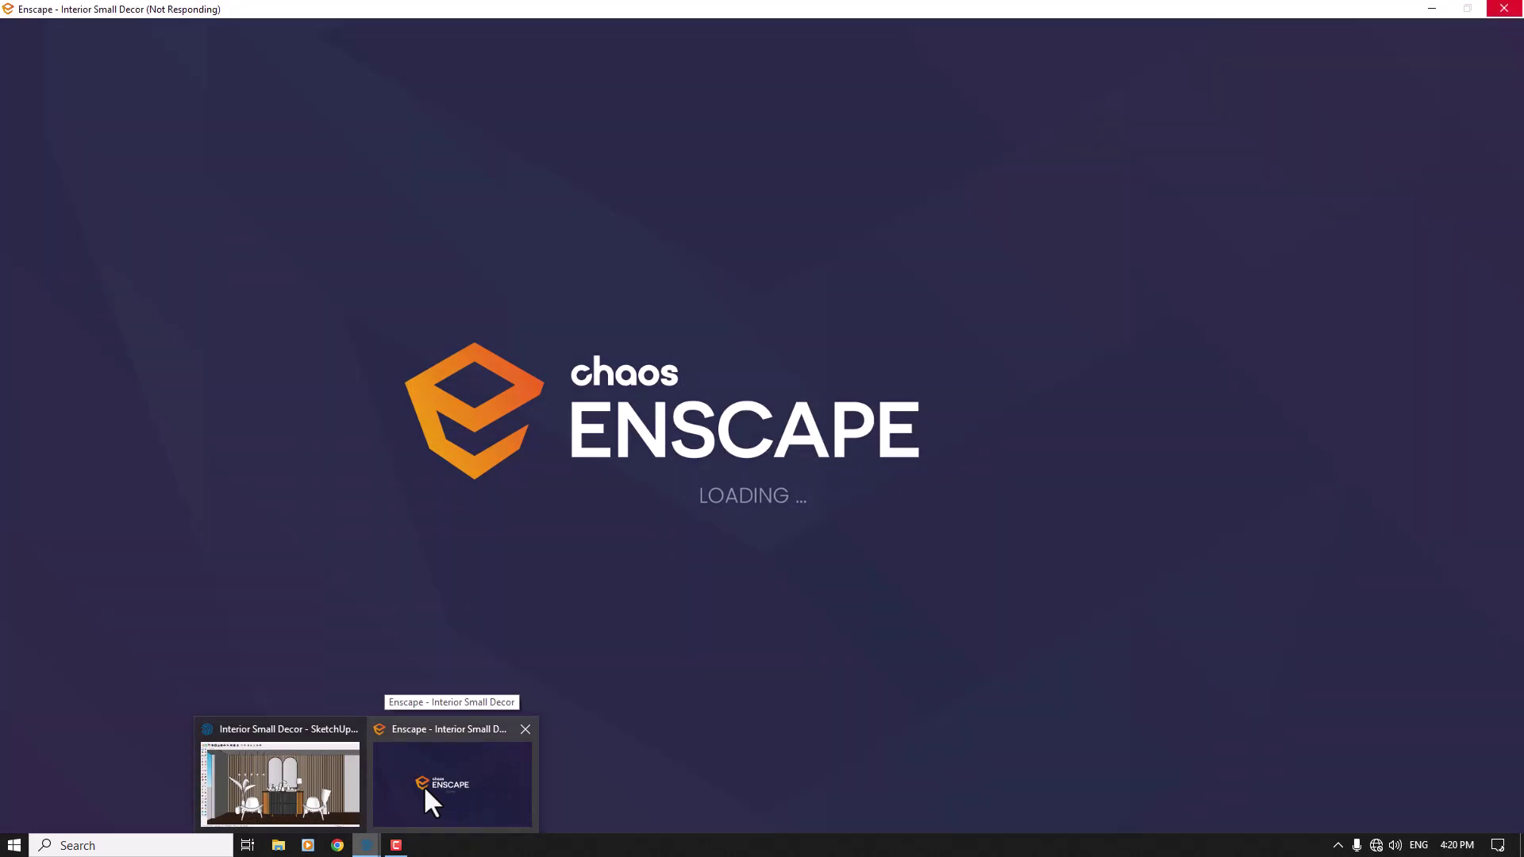
{"action": "left_click", "coordinate": [422, 784]}
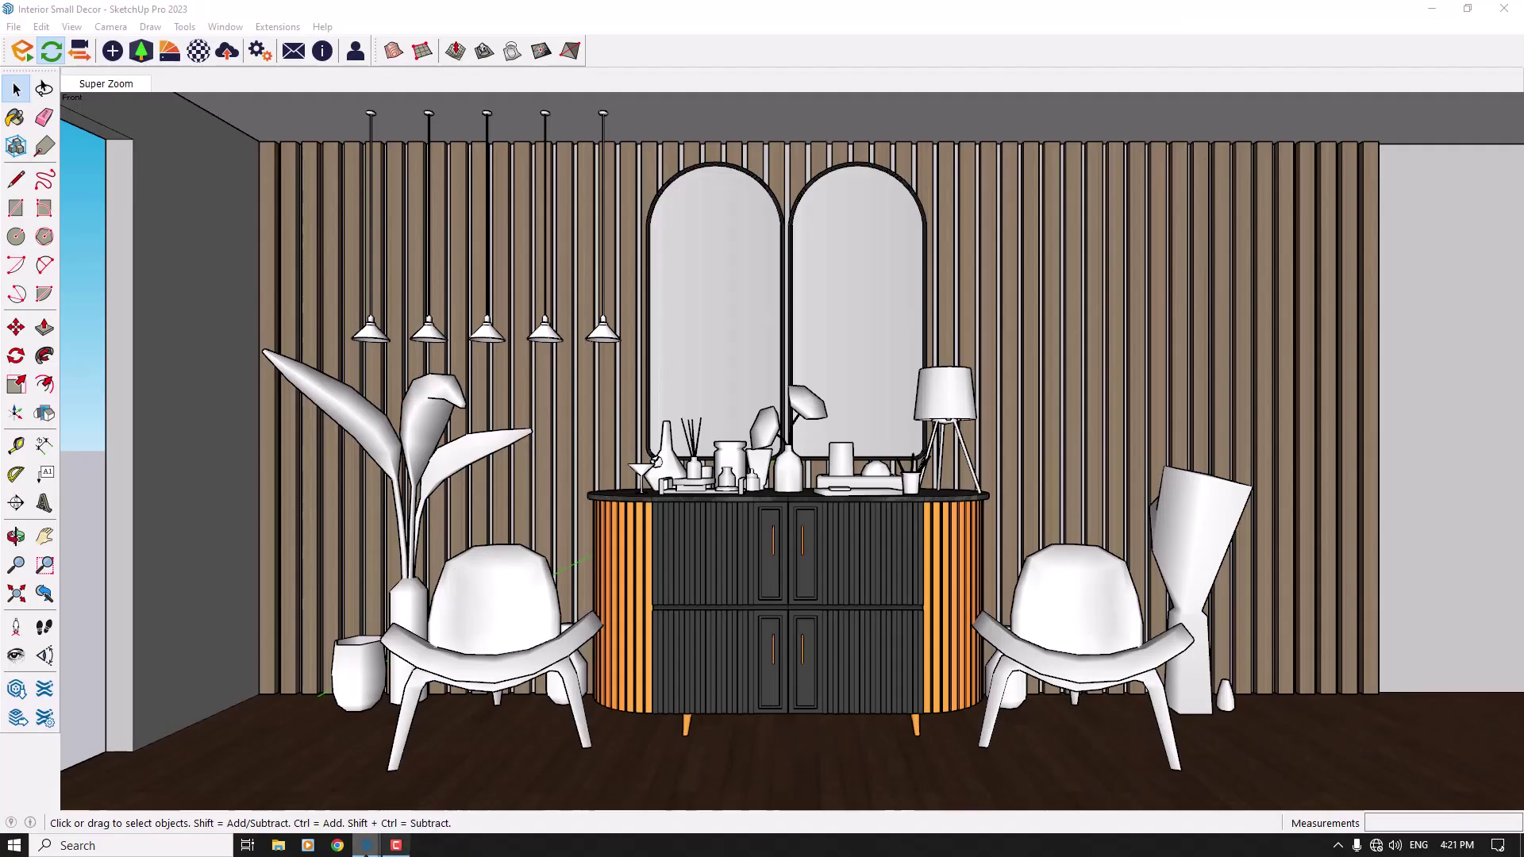
{"action": "mouse_move", "coordinate": [411, 782]}
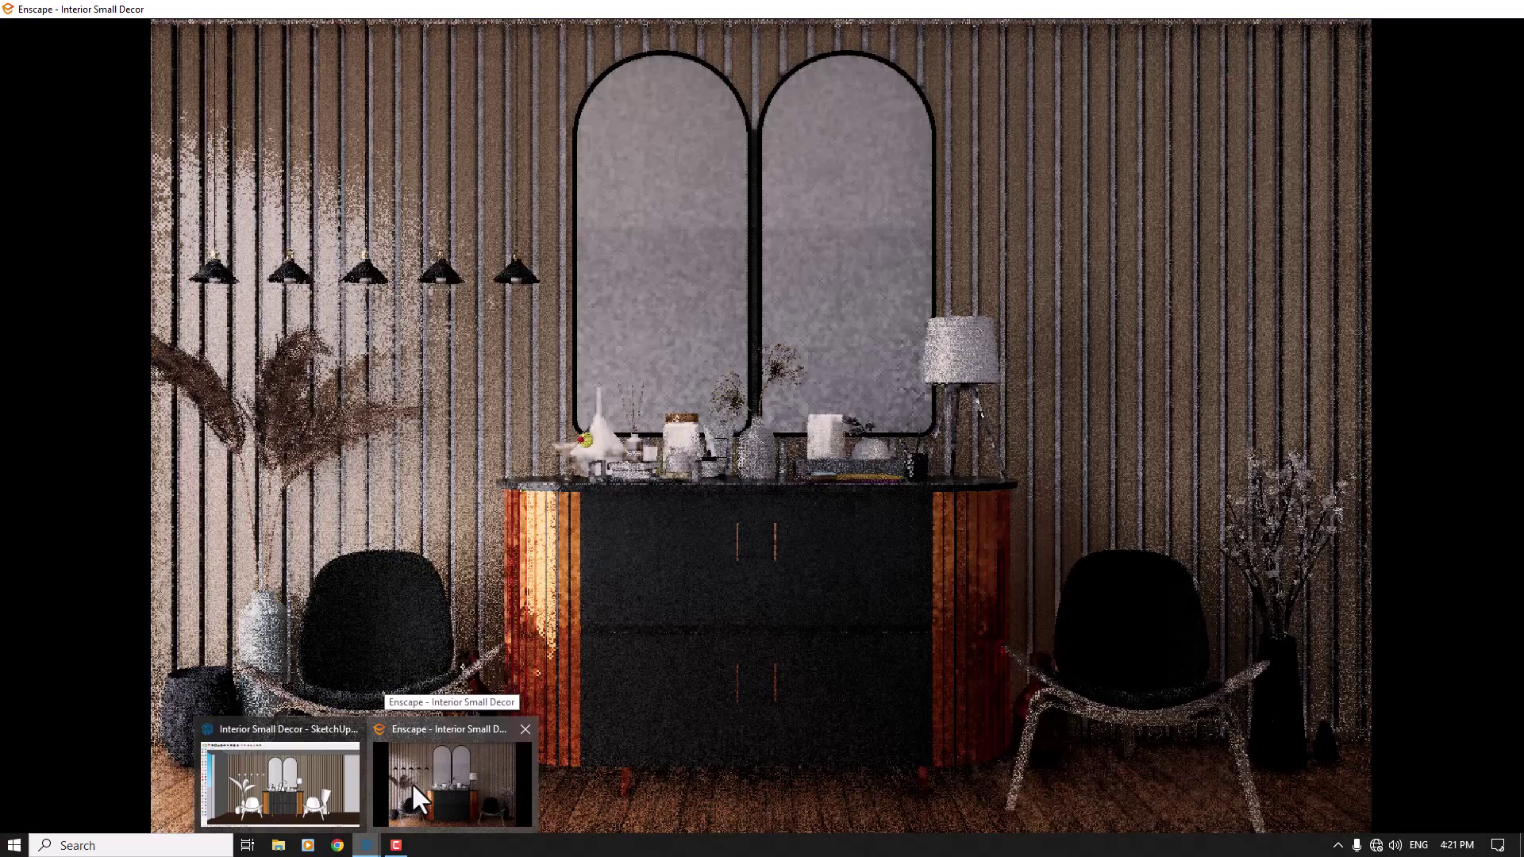
{"action": "left_click", "coordinate": [411, 783]}
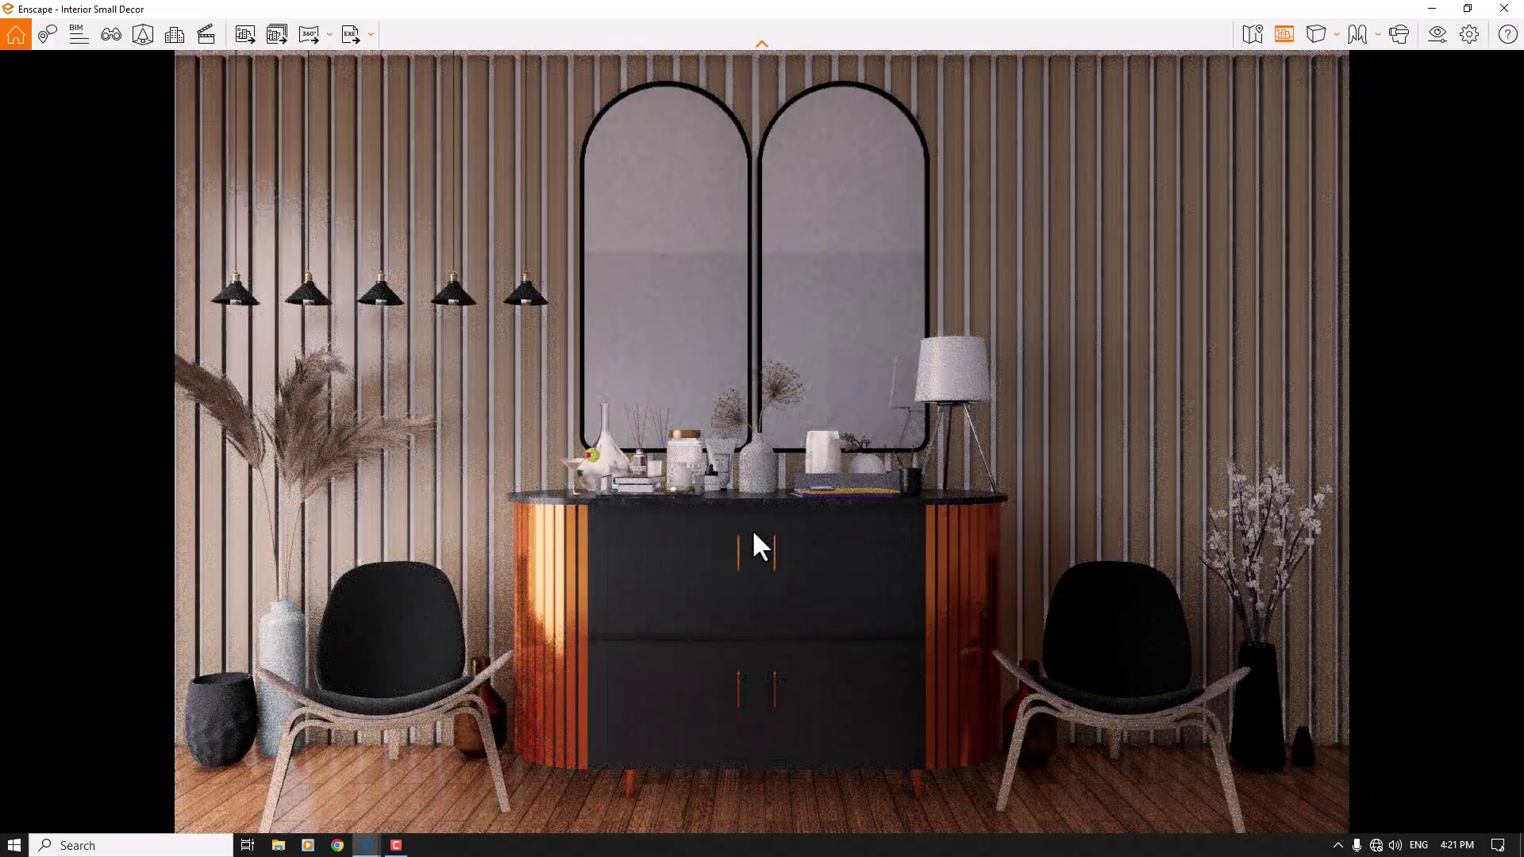
{"action": "left_click_drag", "start_coordinate": [945, 9], "coordinate": [1520, 238]}
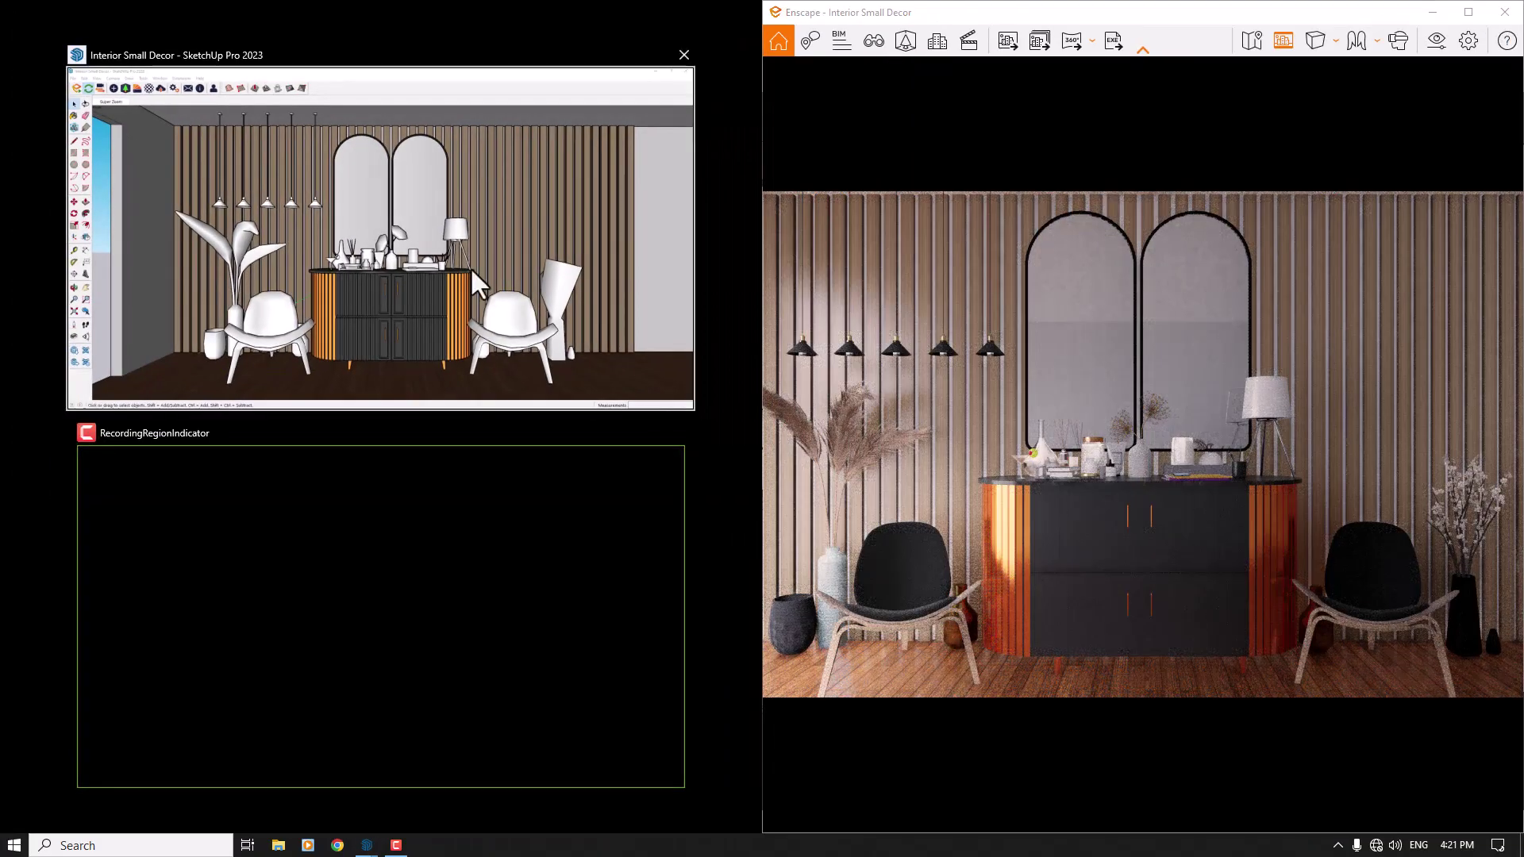
{"action": "left_click", "coordinate": [478, 265]}
Set the luminous intensity of the lower IES light inside the lampshade to 9,000 cd and close Enscape Objects.
{"action": "middle_click_drag", "start_coordinate": [618, 449], "coordinate": [429, 331]}
{"action": "scroll", "coordinate": [486, 310], "scroll_direction": "up", "scroll_amount": 5}
{"action": "left_click", "coordinate": [474, 274]}
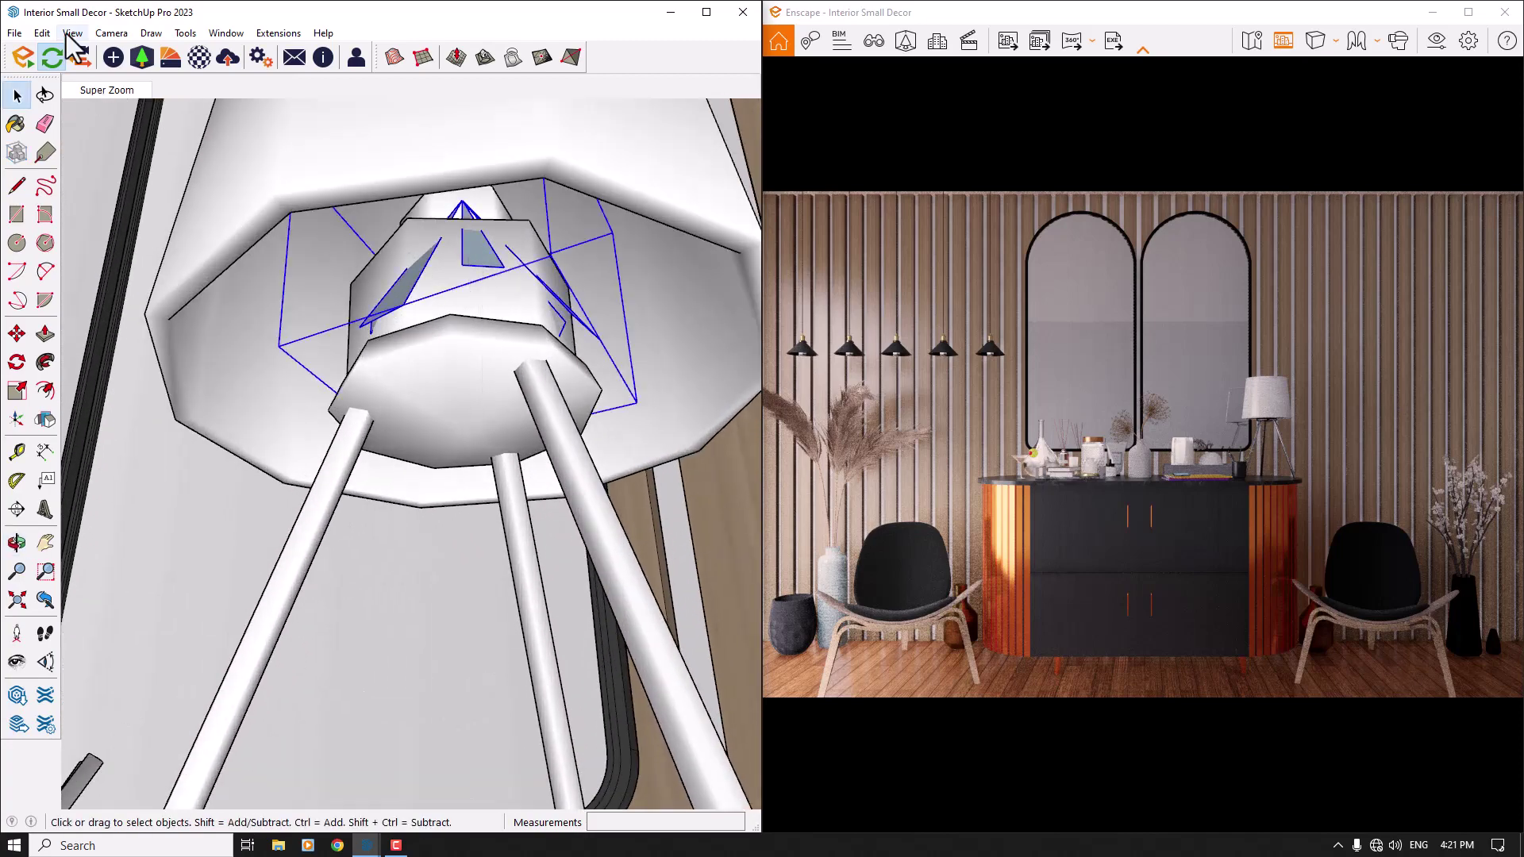
{"action": "left_click", "coordinate": [113, 57]}
{"action": "left_click_drag", "start_coordinate": [246, 176], "coordinate": [317, 180]}
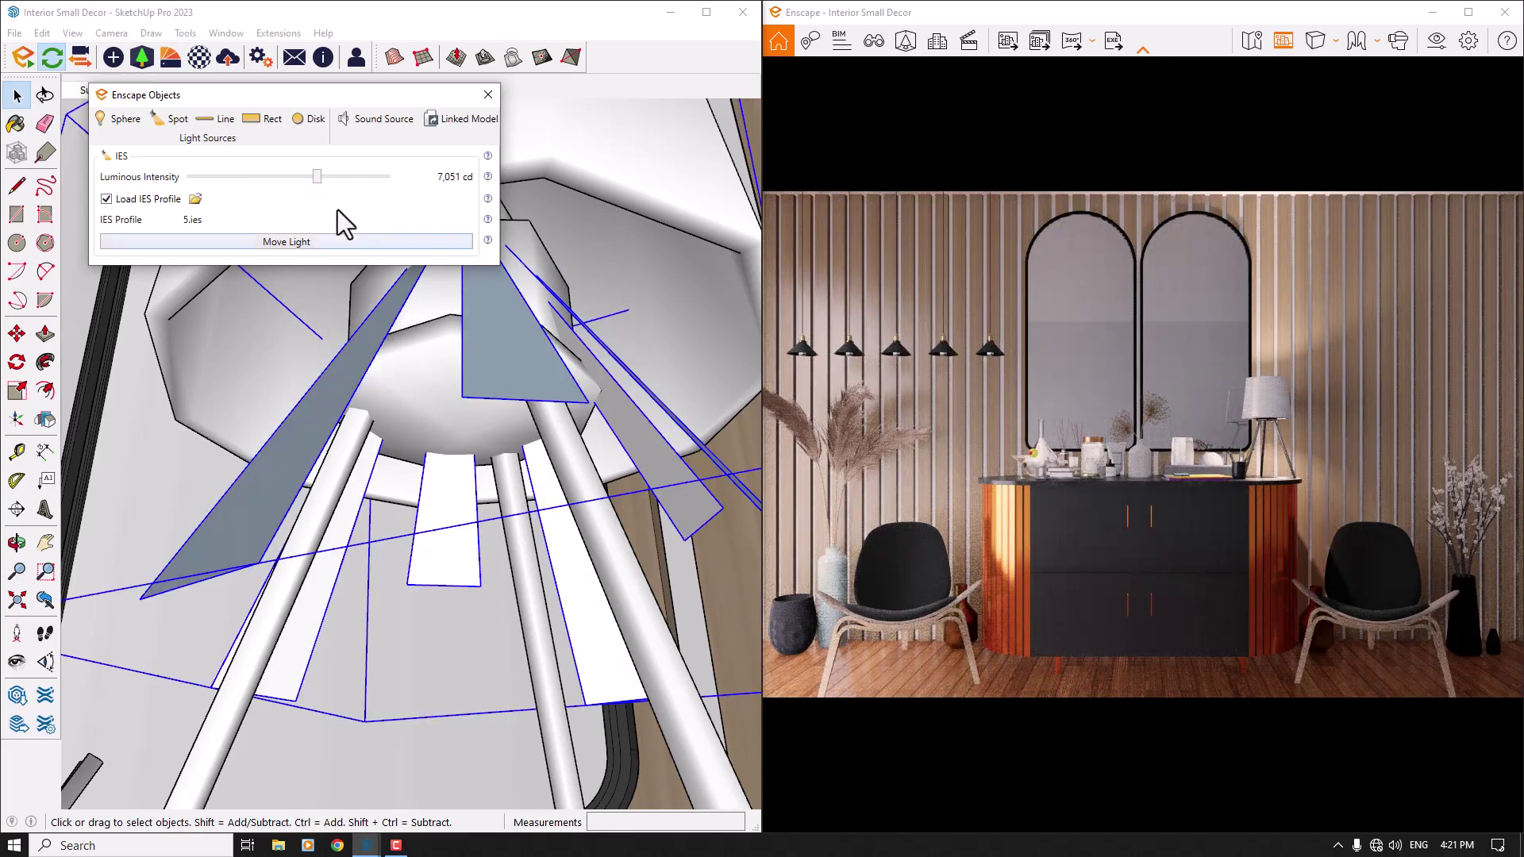
{"action": "left_click_drag", "start_coordinate": [320, 181], "coordinate": [345, 176]}
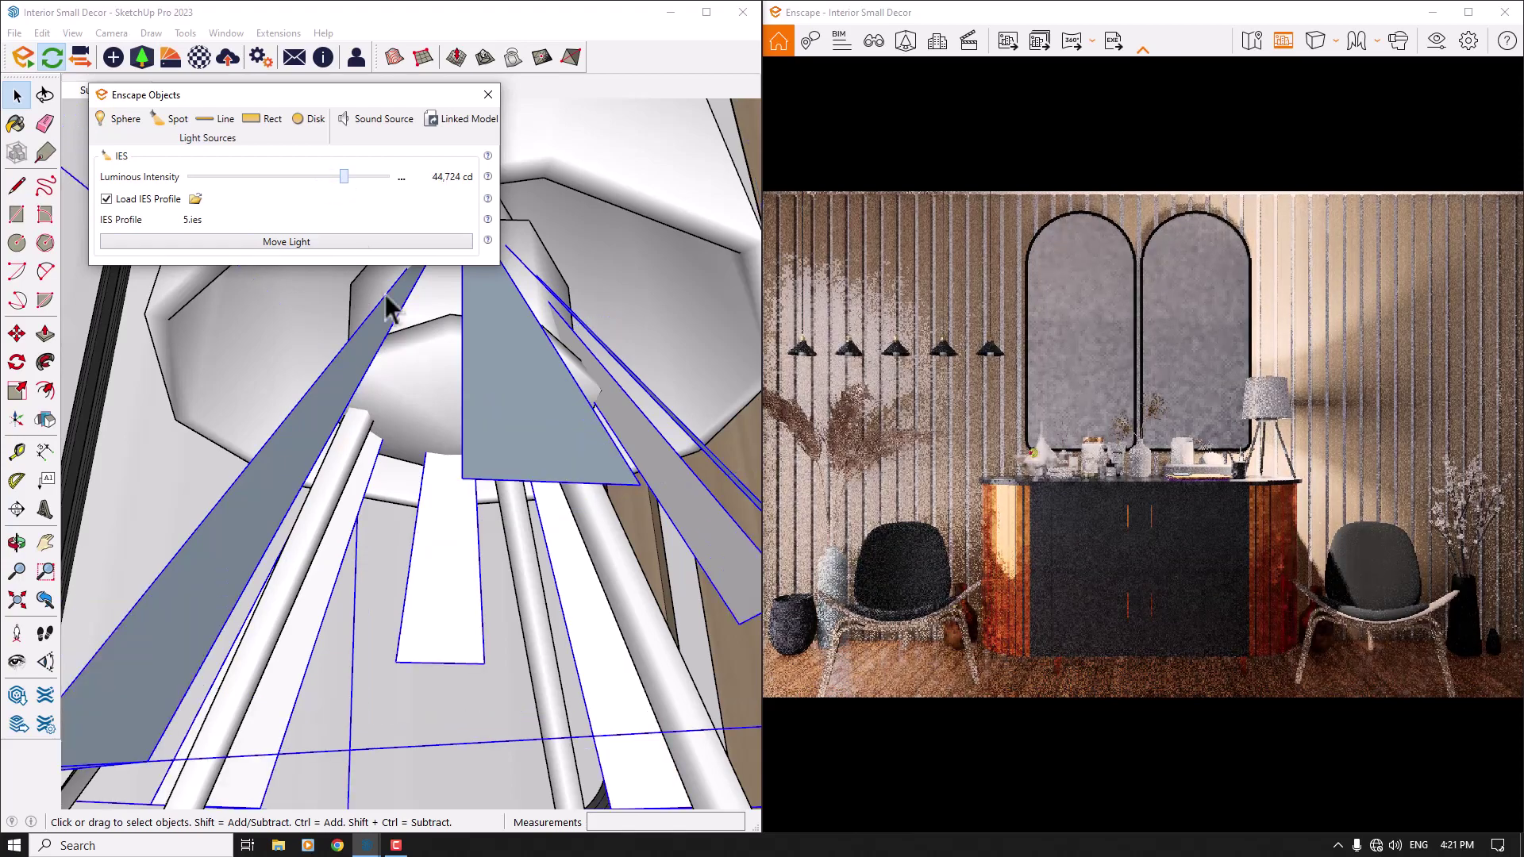
{"action": "left_click", "coordinate": [402, 177]}
{"action": "left_click", "coordinate": [411, 204]}
{"action": "type", "text": "9000"}
{"action": "key", "text": "Return"}
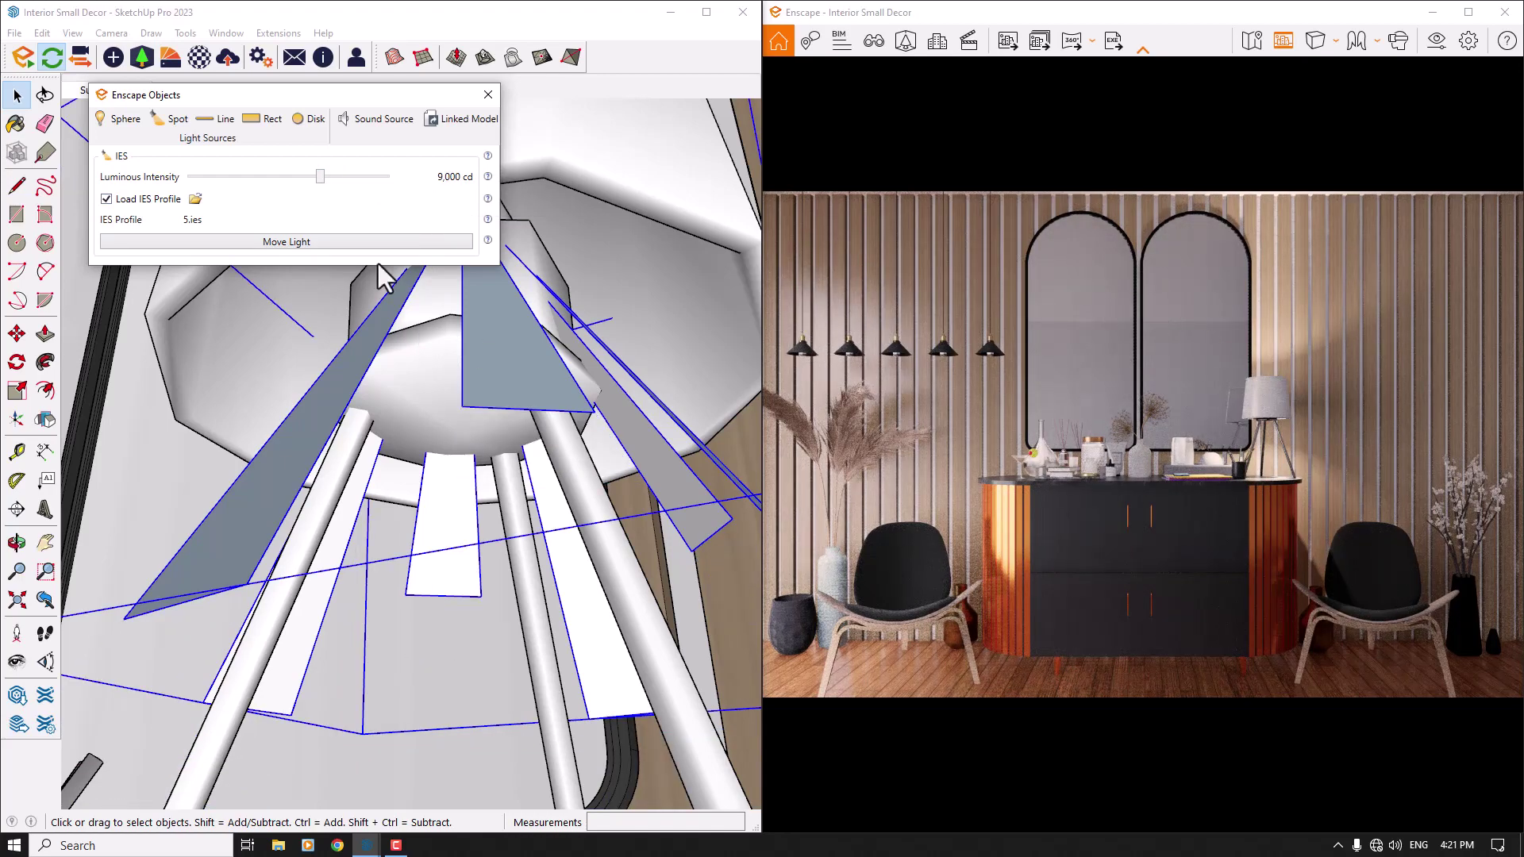
{"action": "left_click", "coordinate": [489, 94]}
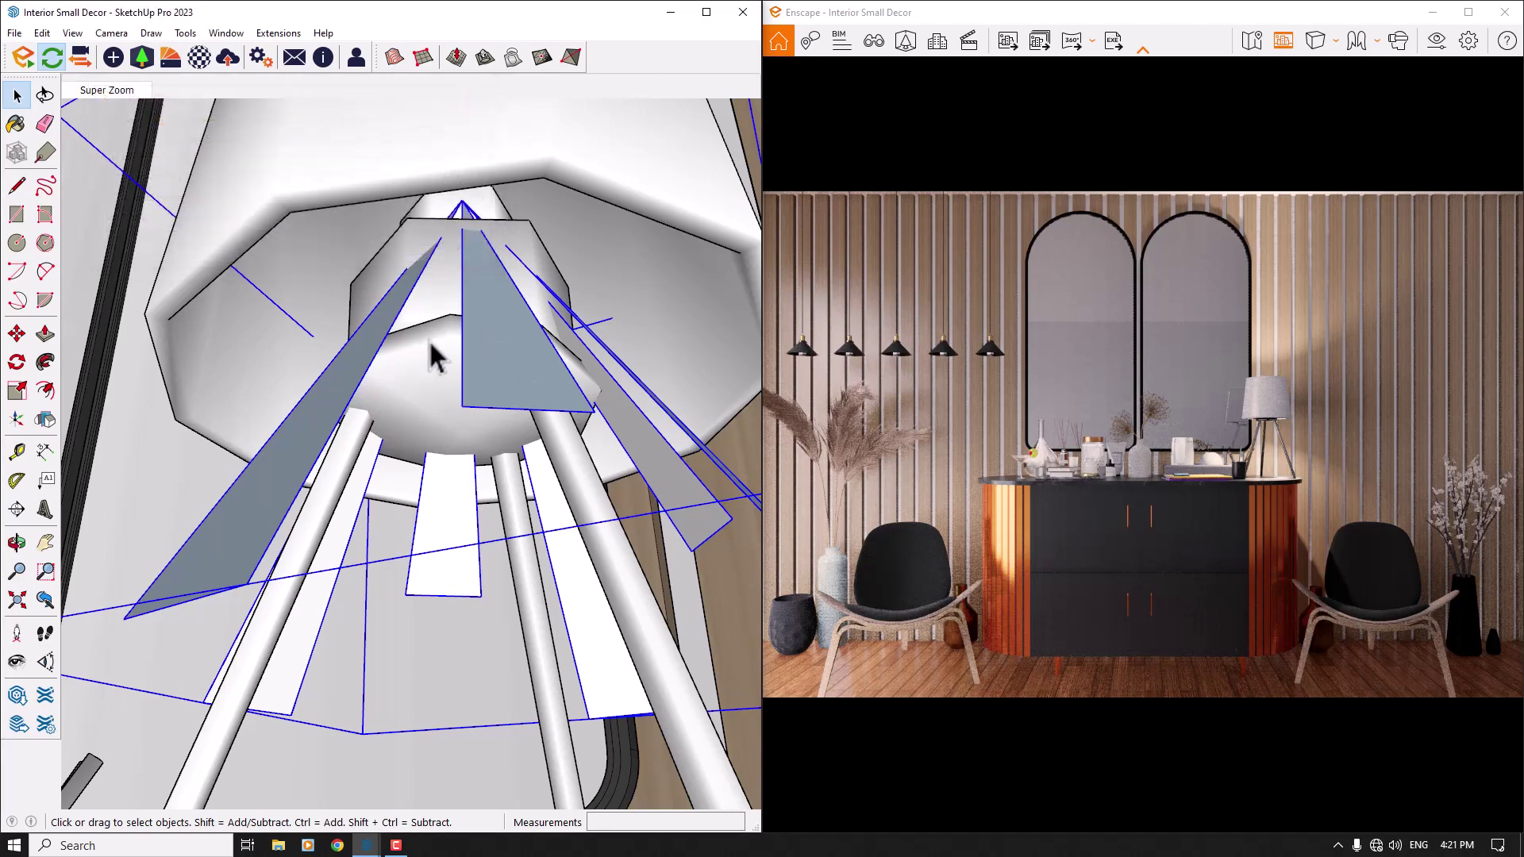
Paint the lamp's IES light with the light orange Color C02 from the Colors material collection.
{"action": "left_click", "coordinate": [17, 125]}
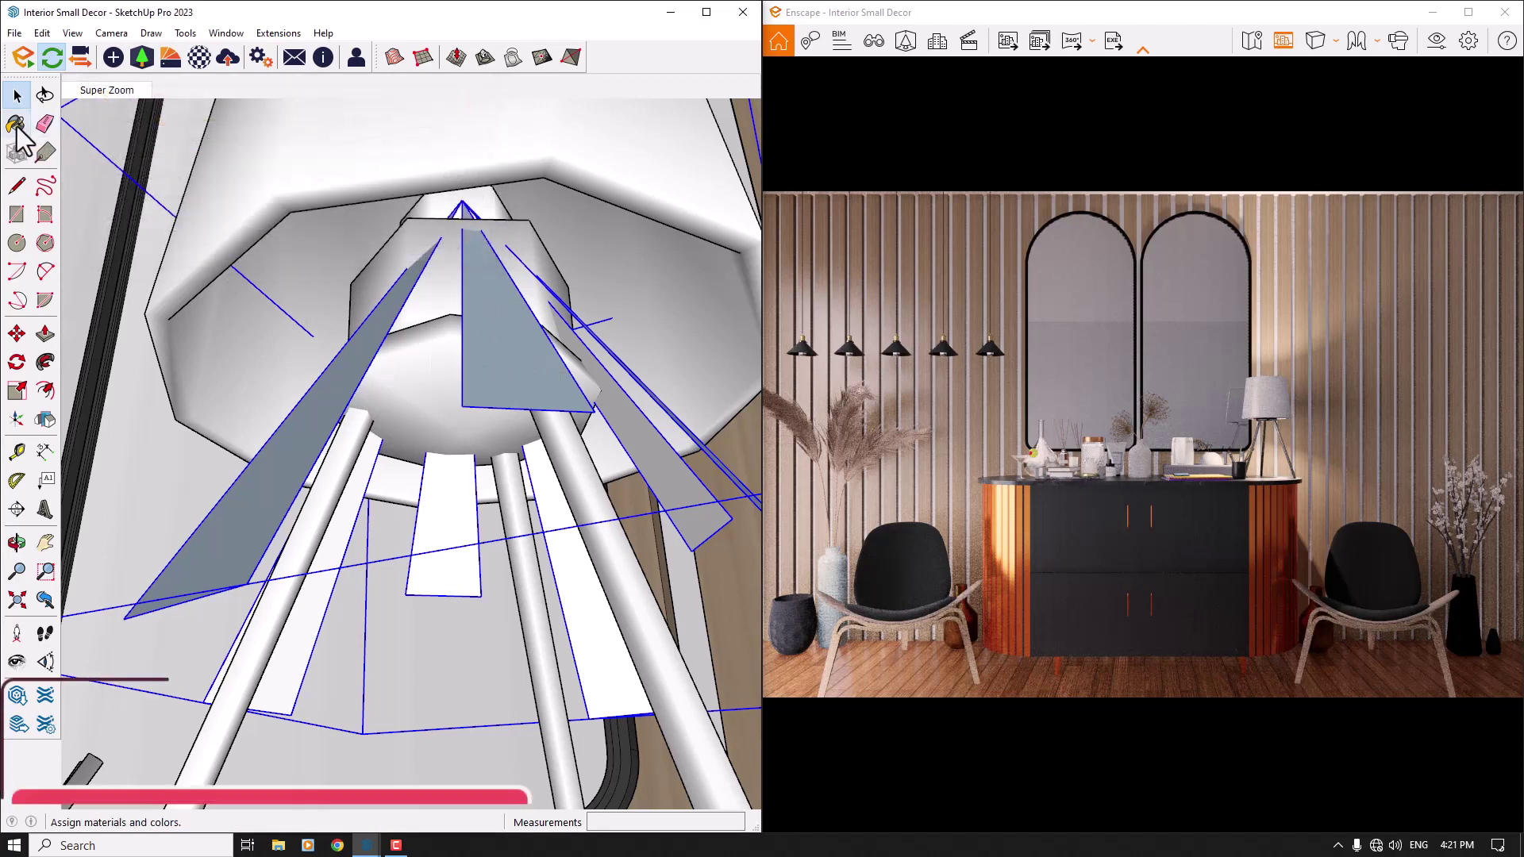
{"action": "left_click", "coordinate": [667, 226]}
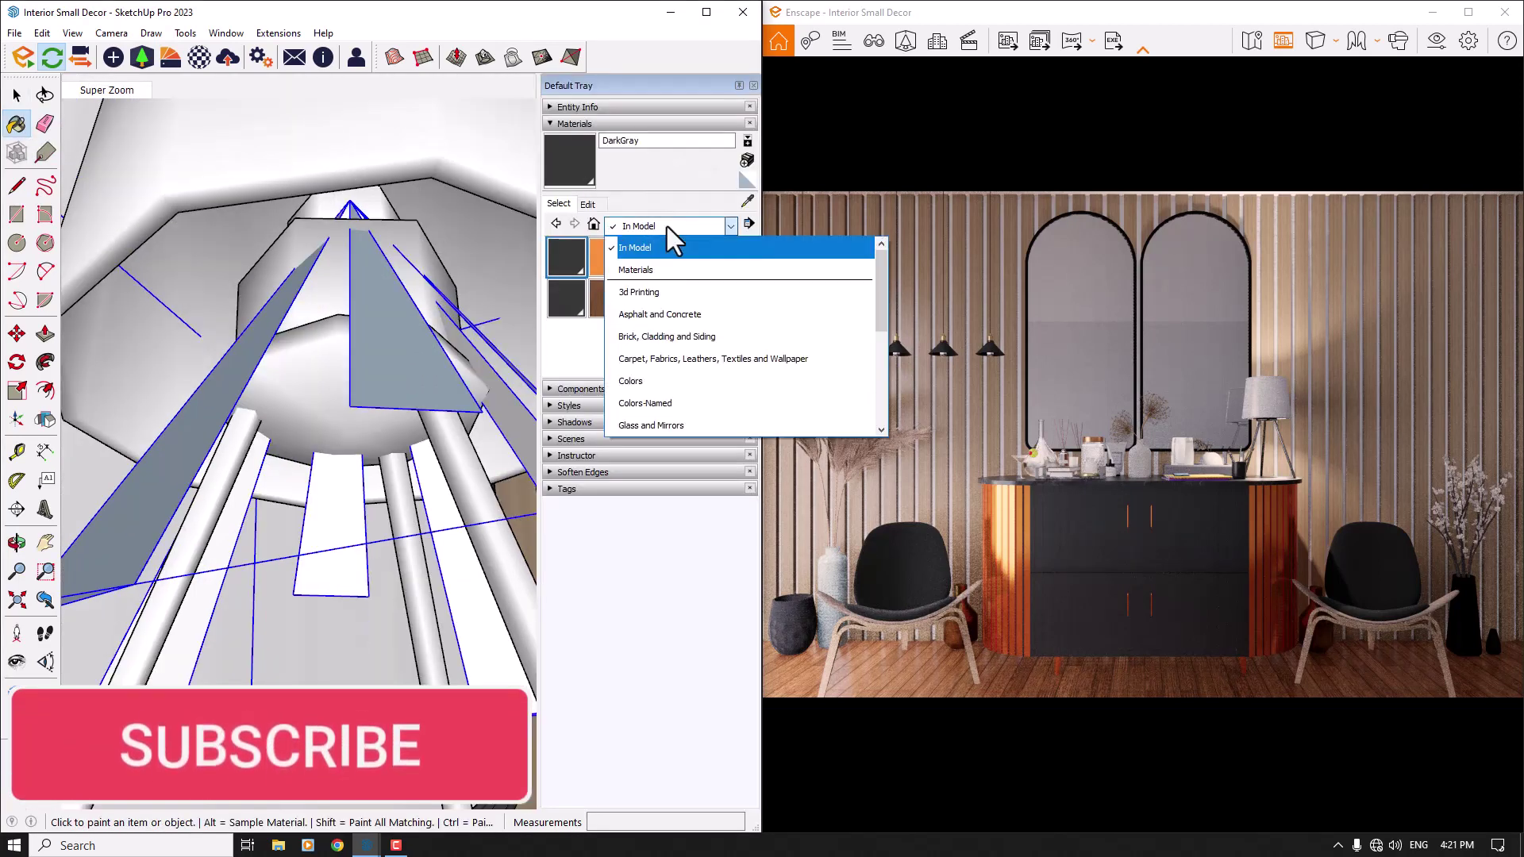
{"action": "left_click", "coordinate": [652, 382]}
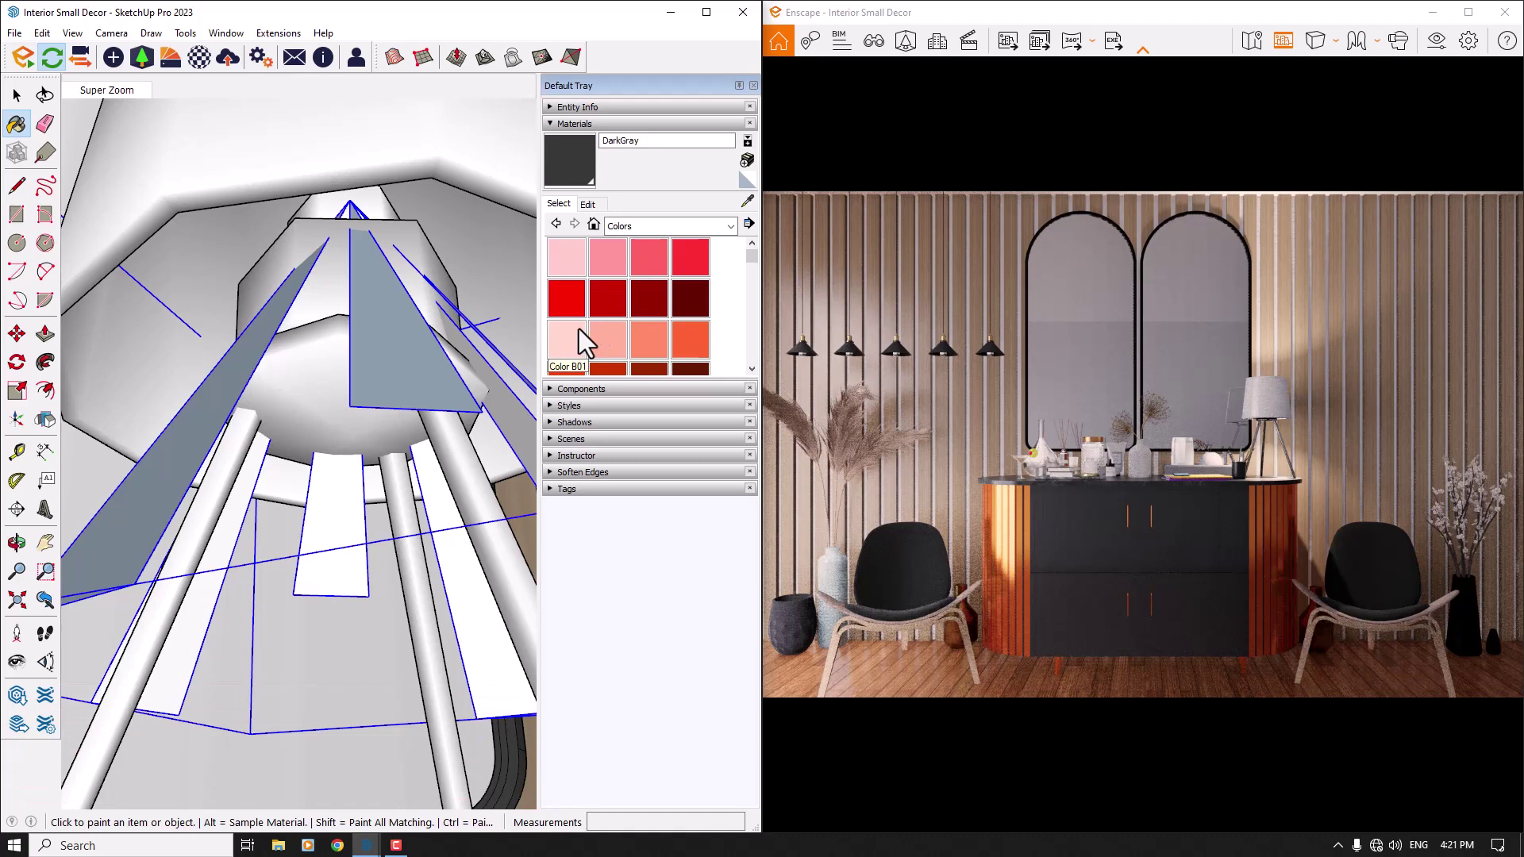
{"action": "scroll", "coordinate": [569, 333], "scroll_direction": "down", "scroll_amount": 3}
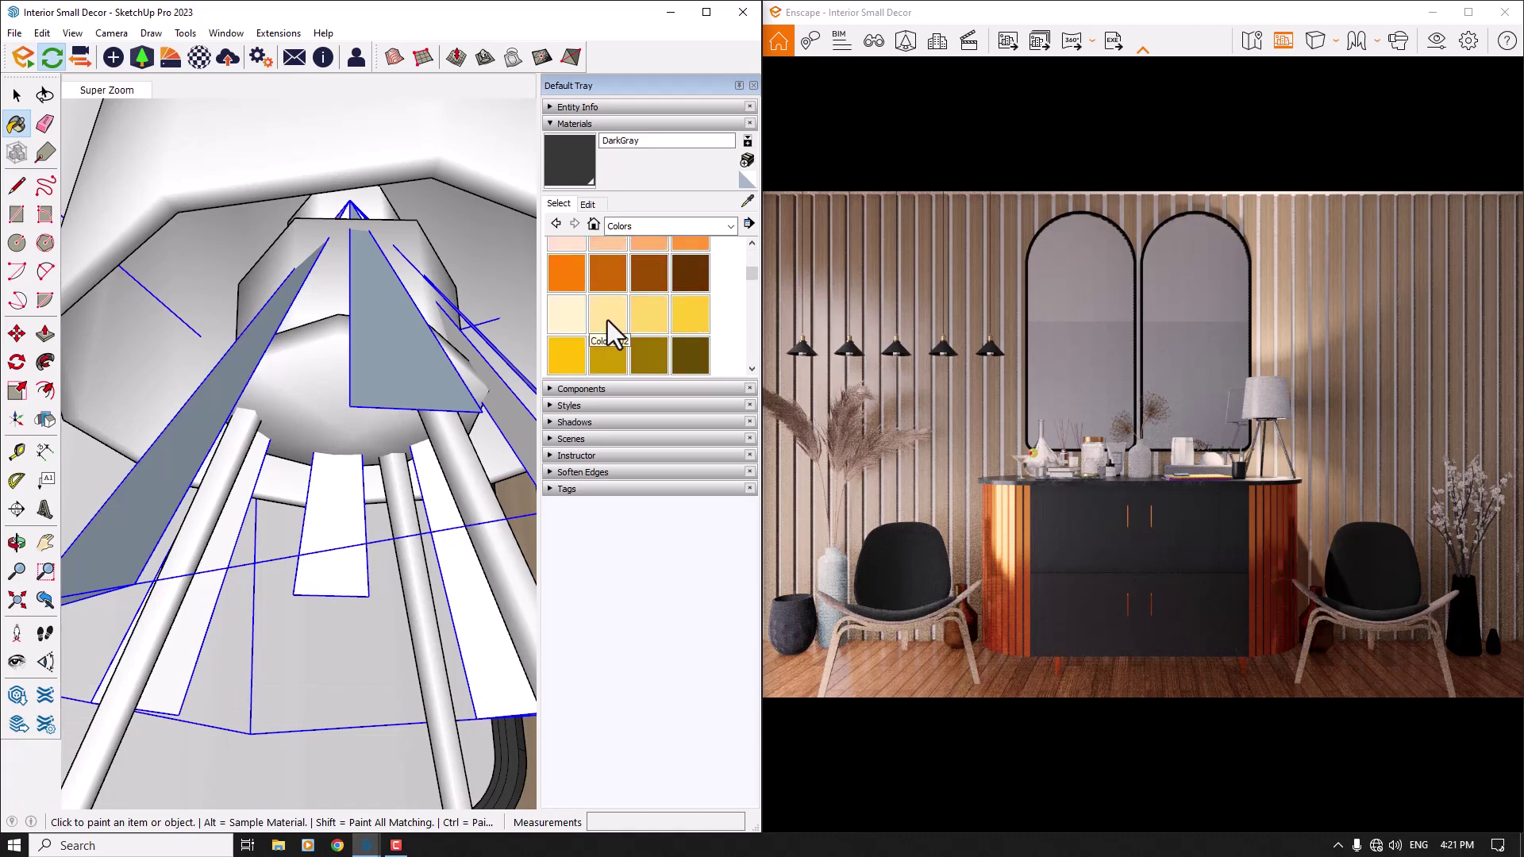
{"action": "scroll", "coordinate": [607, 321], "scroll_direction": "up", "scroll_amount": 2}
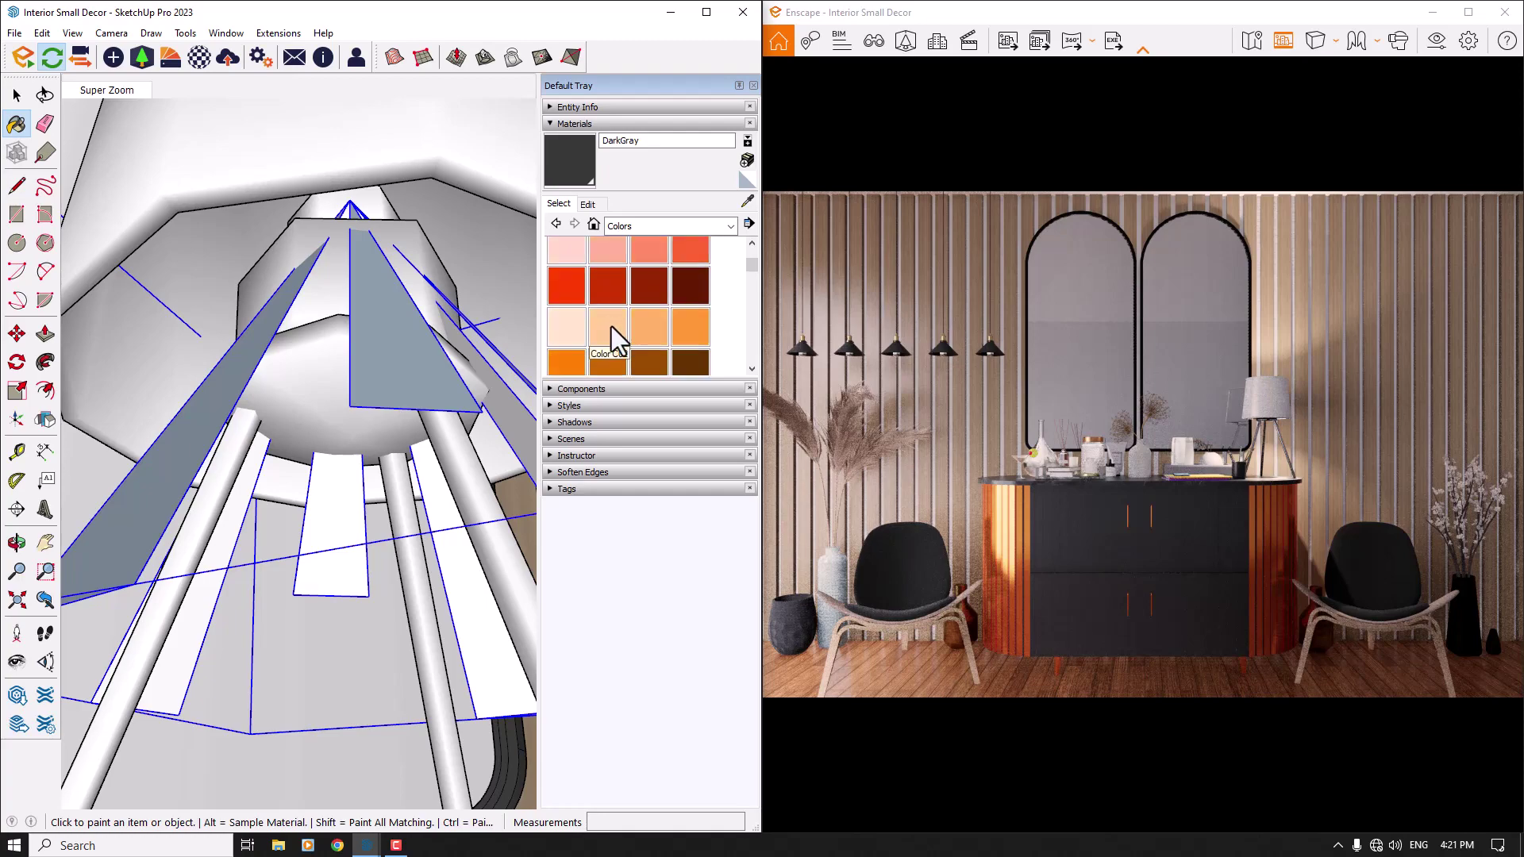
{"action": "left_click", "coordinate": [612, 327]}
{"action": "left_click", "coordinate": [401, 341]}
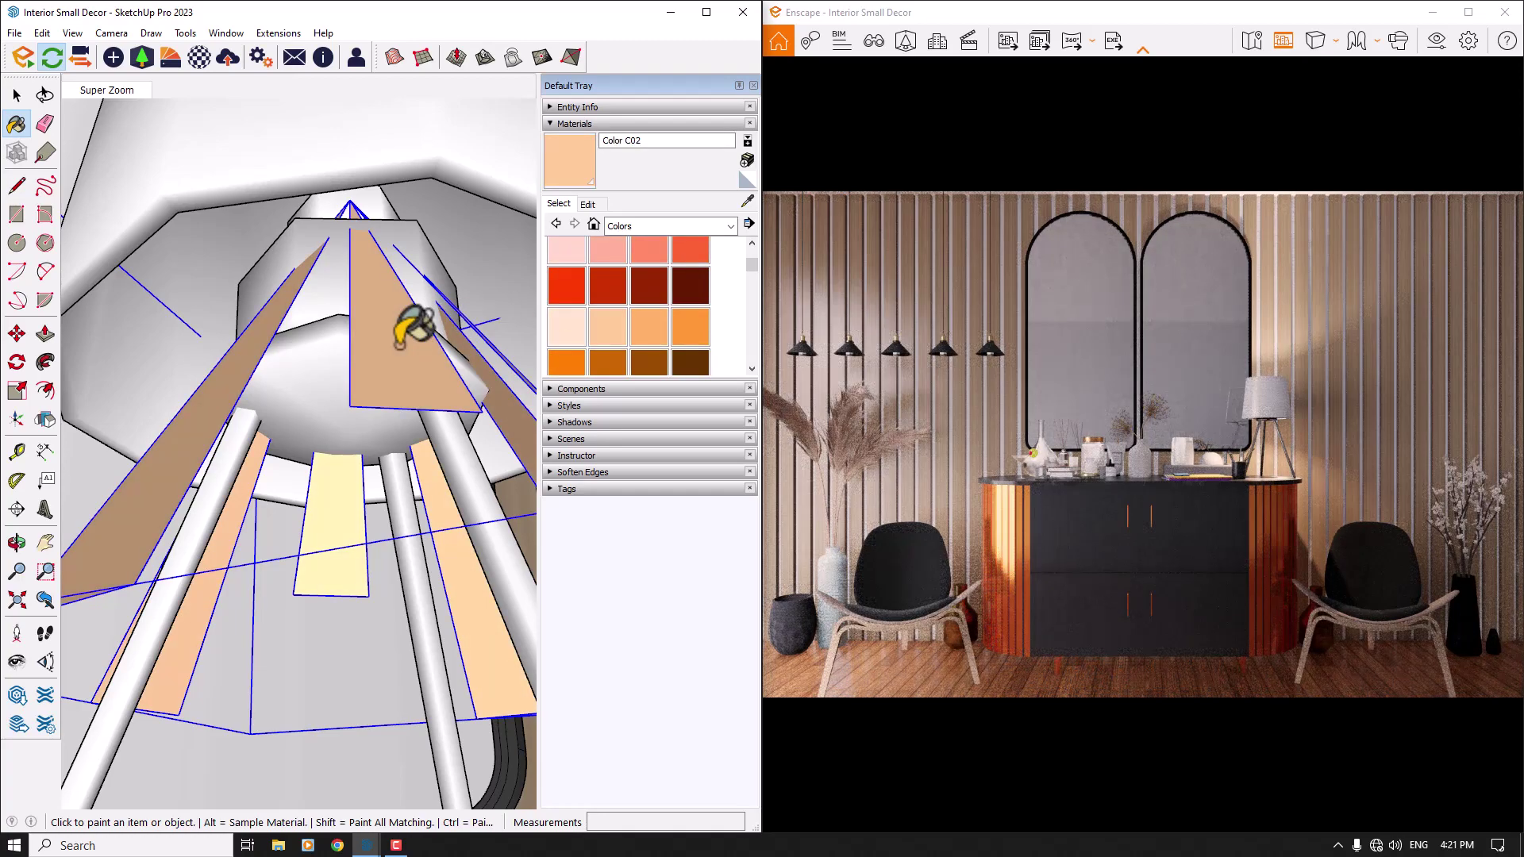
Change the Color C02 material's RGB values to red 250 and blue 152.
{"action": "scroll", "coordinate": [400, 343], "scroll_direction": "down", "scroll_amount": 3}
{"action": "middle_click_drag", "start_coordinate": [408, 323], "coordinate": [401, 731]}
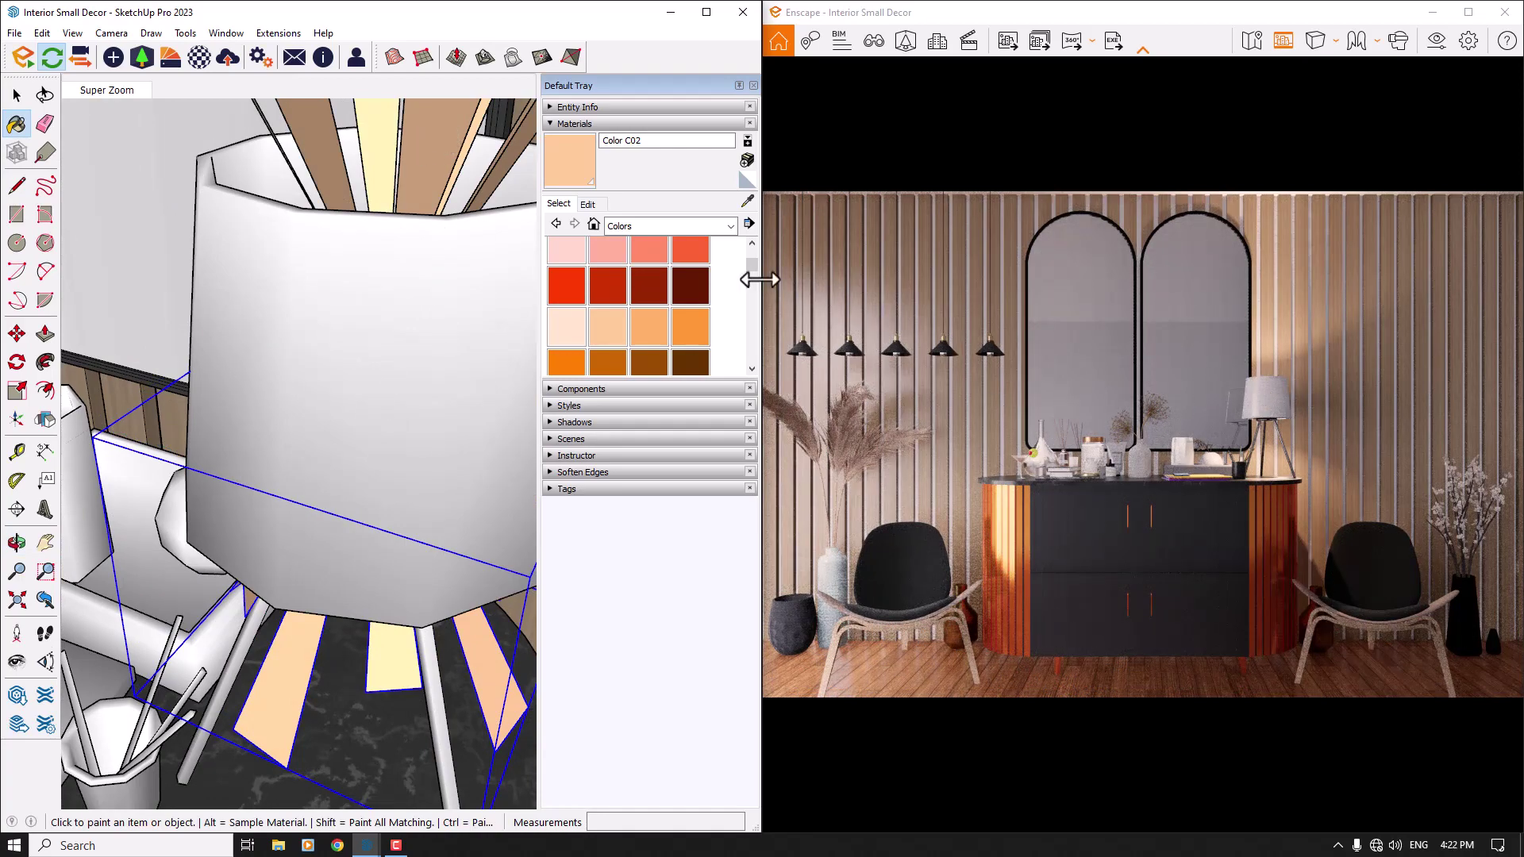
{"action": "left_click", "coordinate": [600, 205]}
{"action": "double_click", "coordinate": [686, 263]}
{"action": "type", "text": "2"}
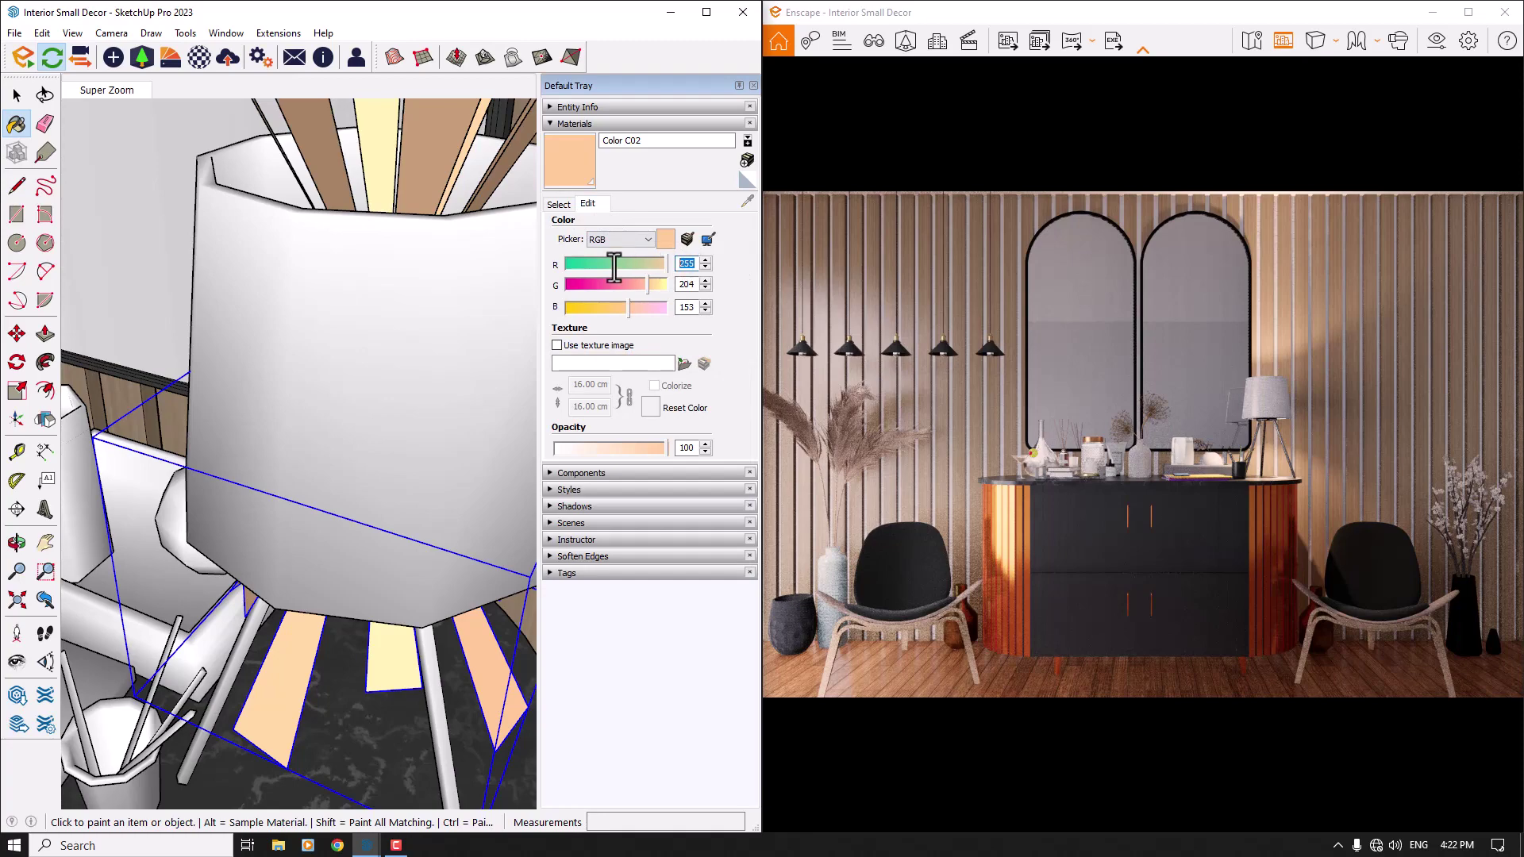
{"action": "type", "text": "50"}
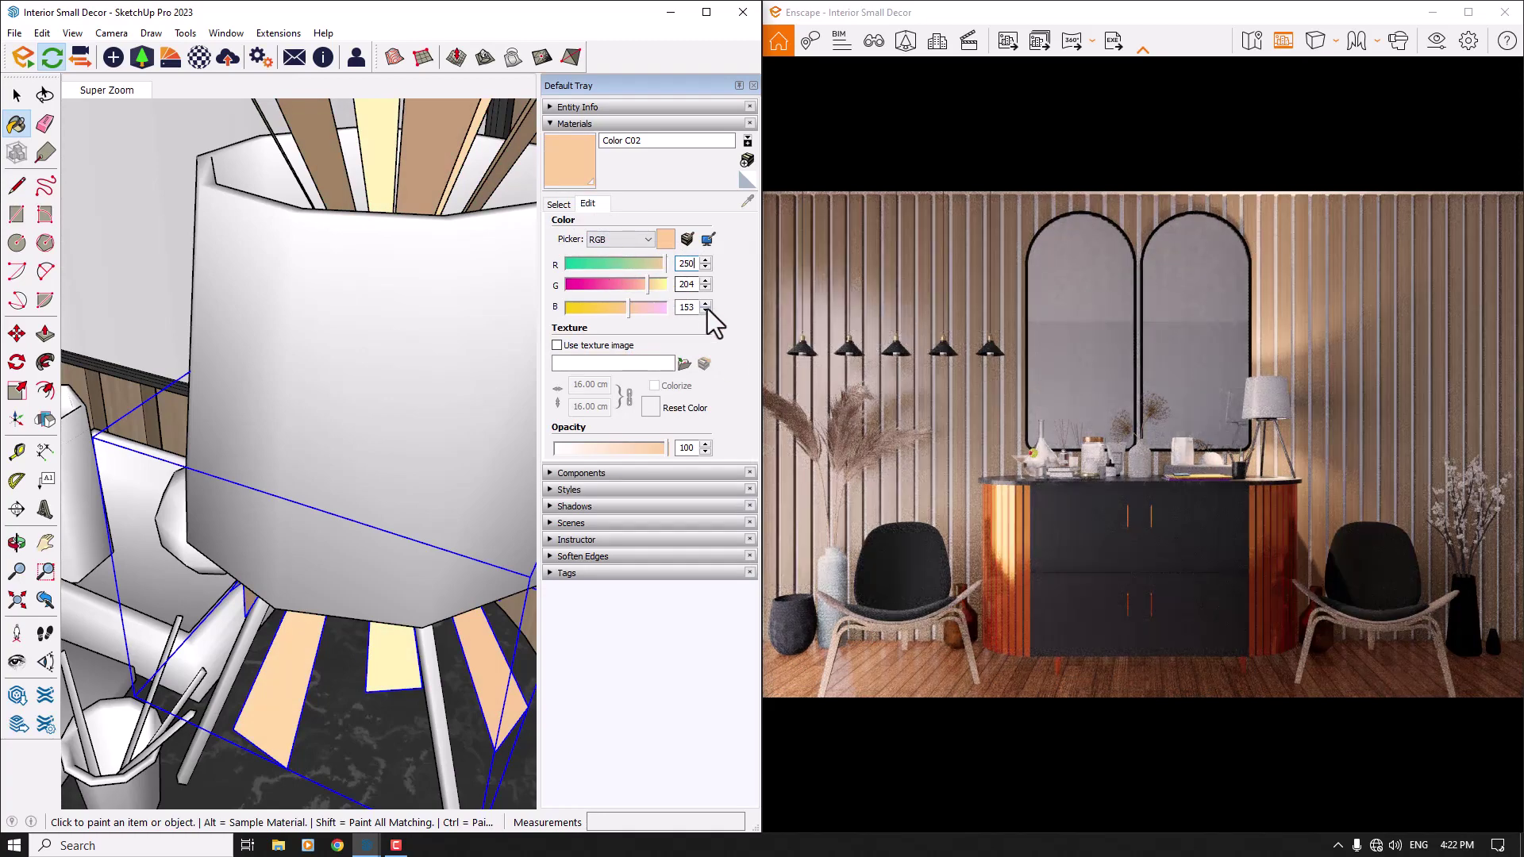
{"action": "left_click", "coordinate": [705, 310]}
{"action": "key", "text": "BackSpace"}
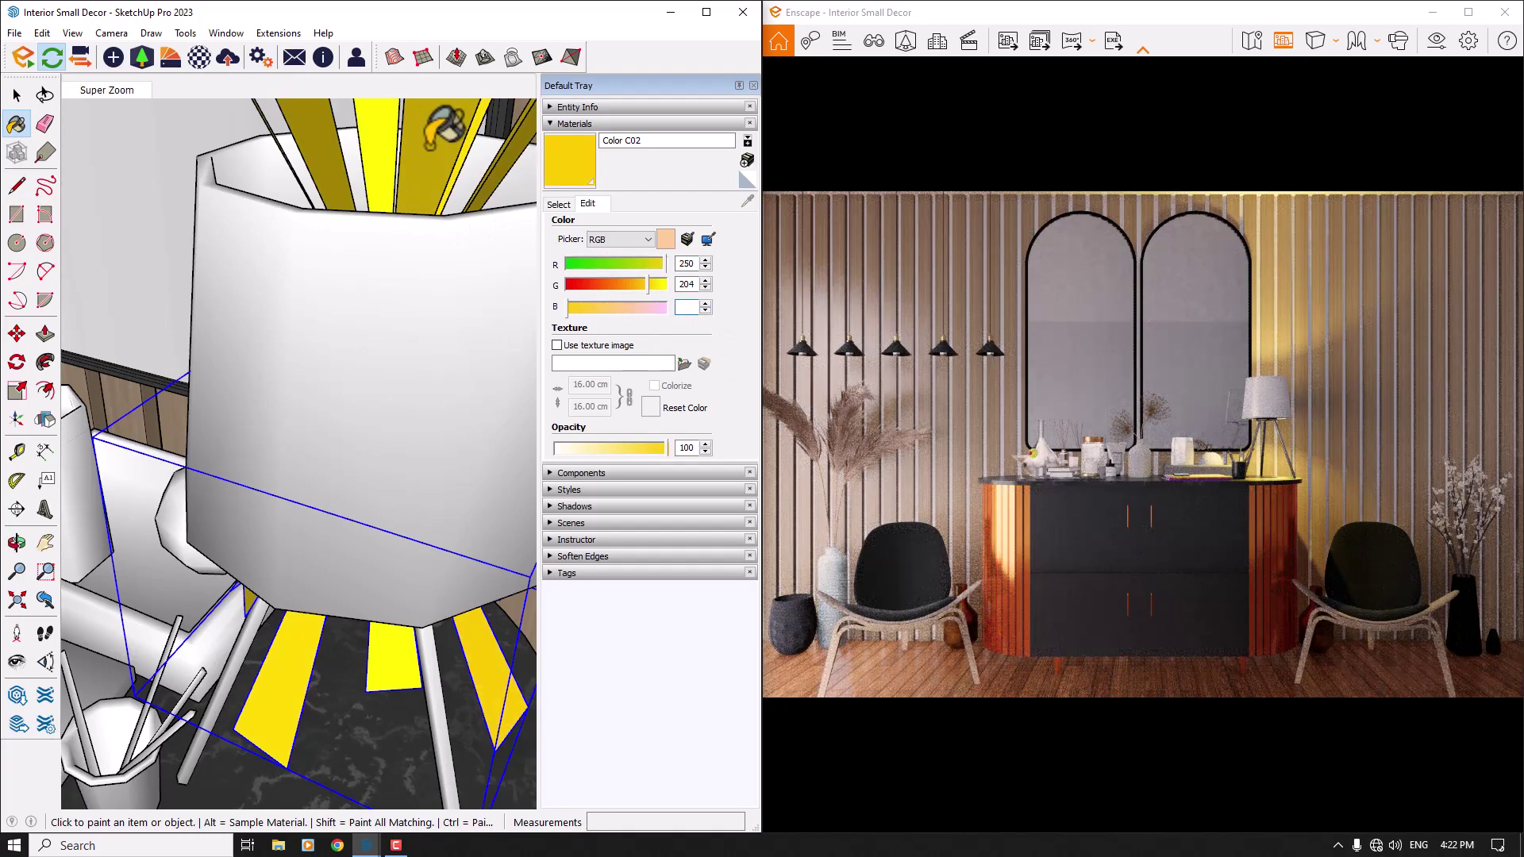
{"action": "type", "text": "152"}
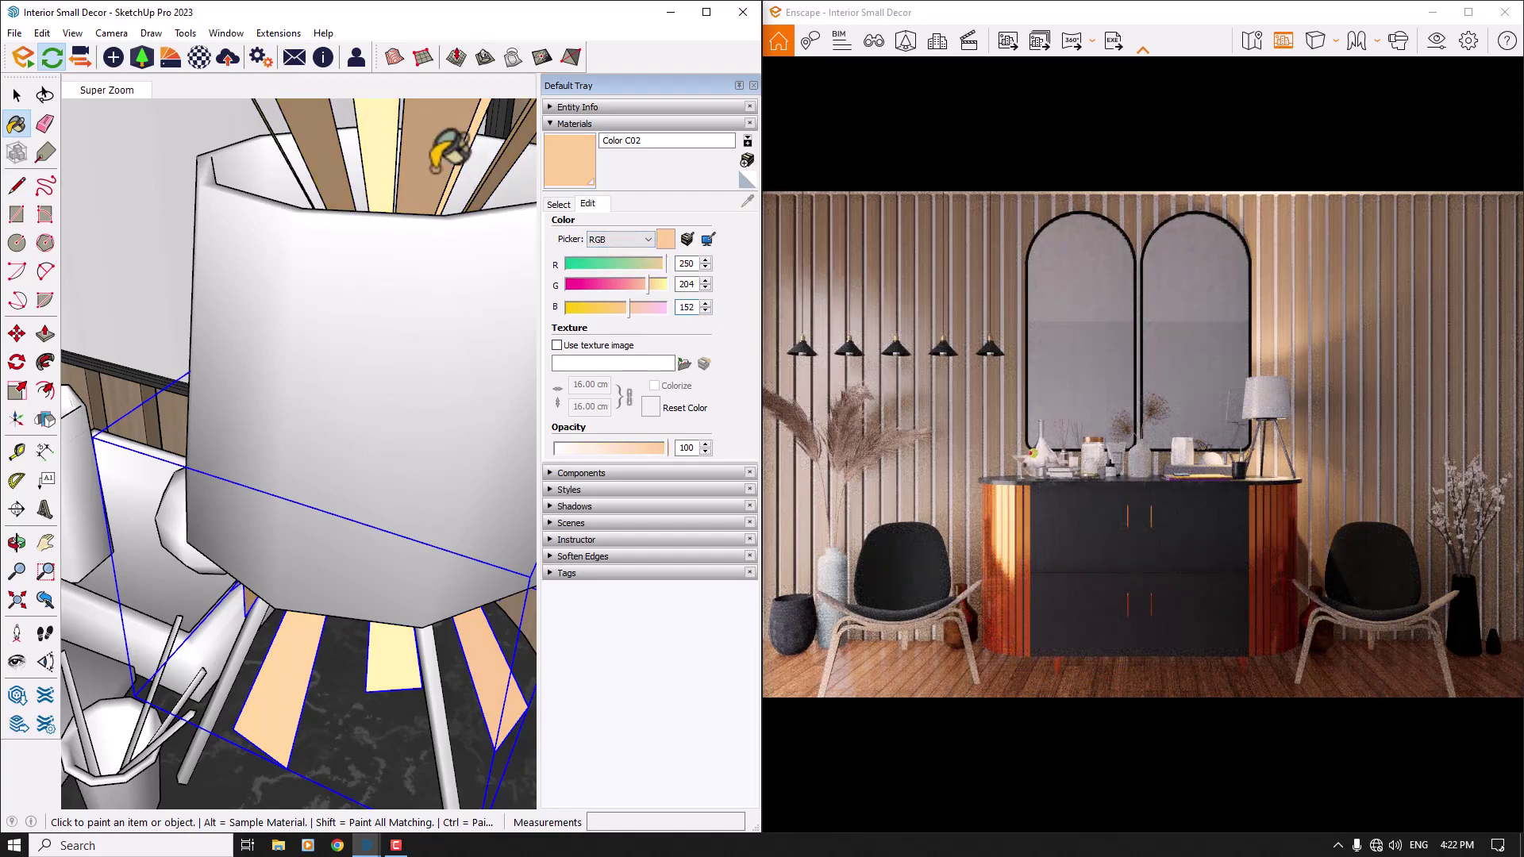
{"action": "key", "text": "space"}
{"action": "left_click", "coordinate": [441, 181]}
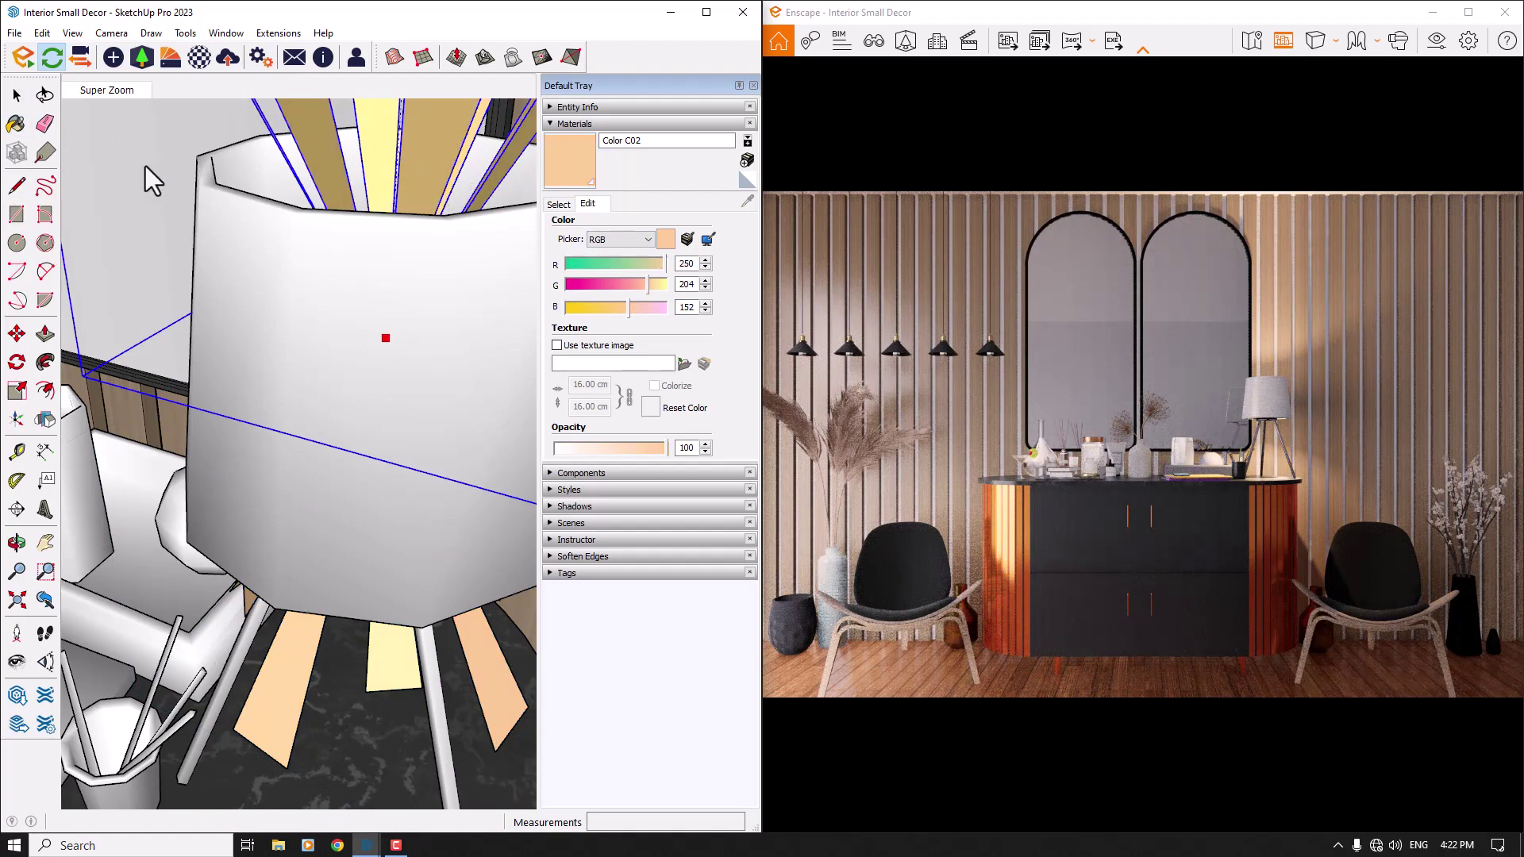
{"action": "right_click", "coordinate": [111, 187]}
{"action": "left_click", "coordinate": [412, 376]}
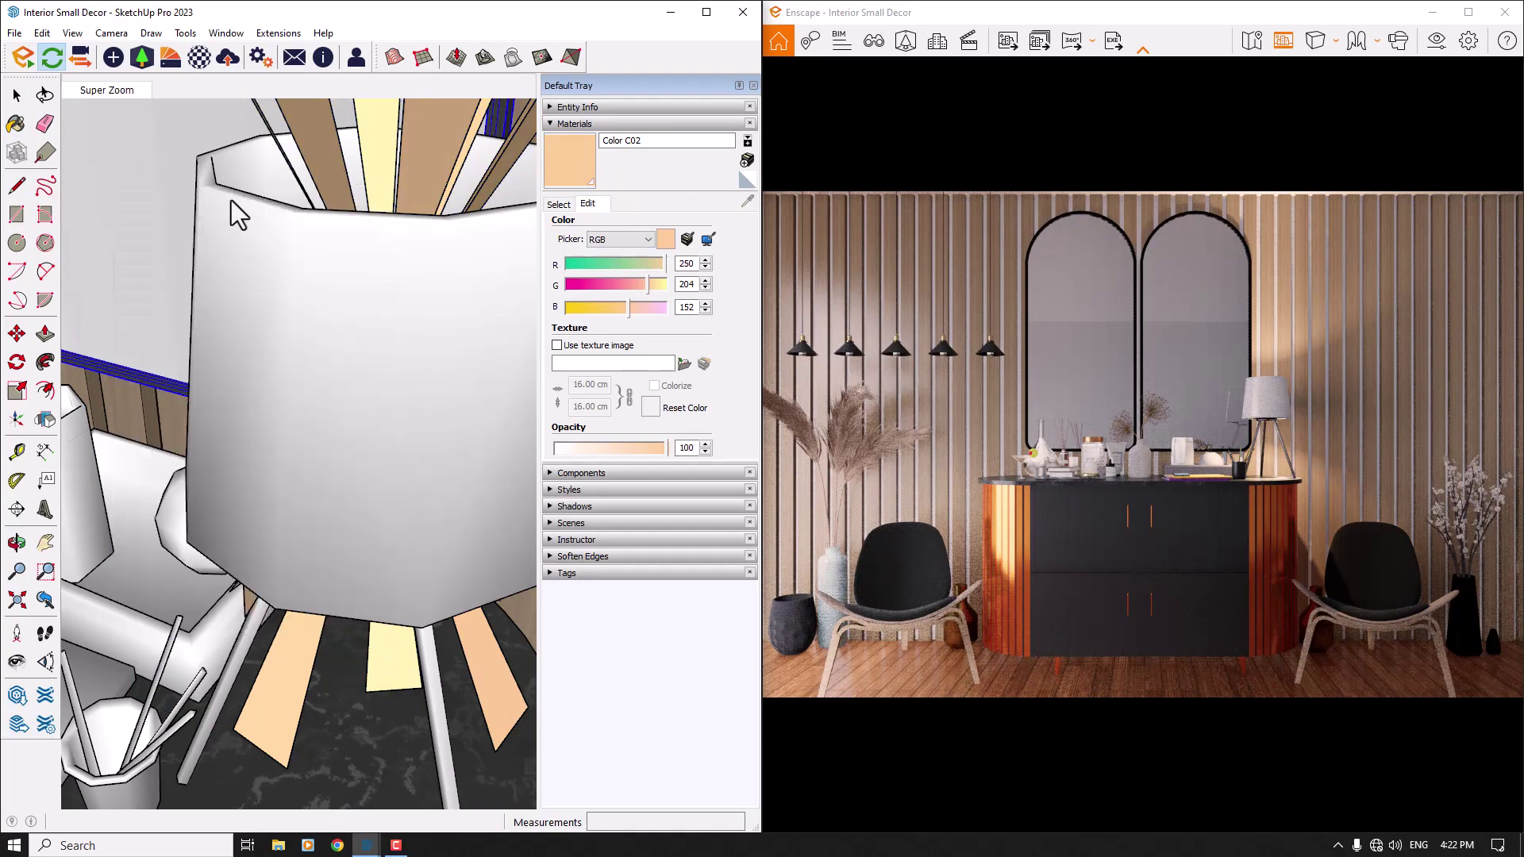
{"action": "scroll", "coordinate": [231, 200], "scroll_direction": "down", "scroll_amount": 6}
{"action": "scroll", "coordinate": [235, 391], "scroll_direction": "up", "scroll_amount": 5}
{"action": "key", "text": "space"}
{"action": "left_click", "coordinate": [235, 390]}
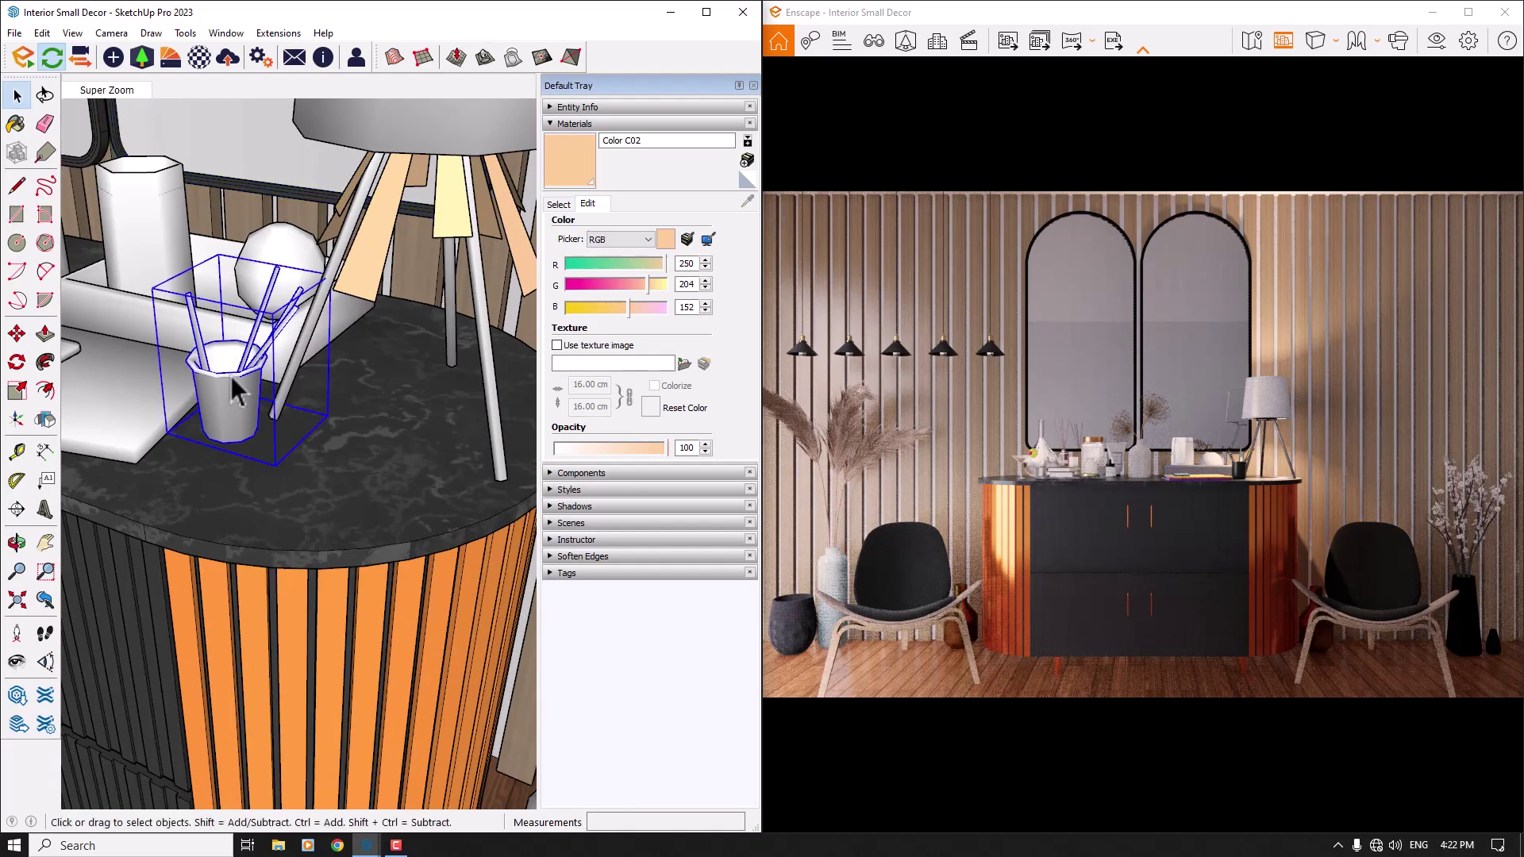
{"action": "key", "text": "Escape"}
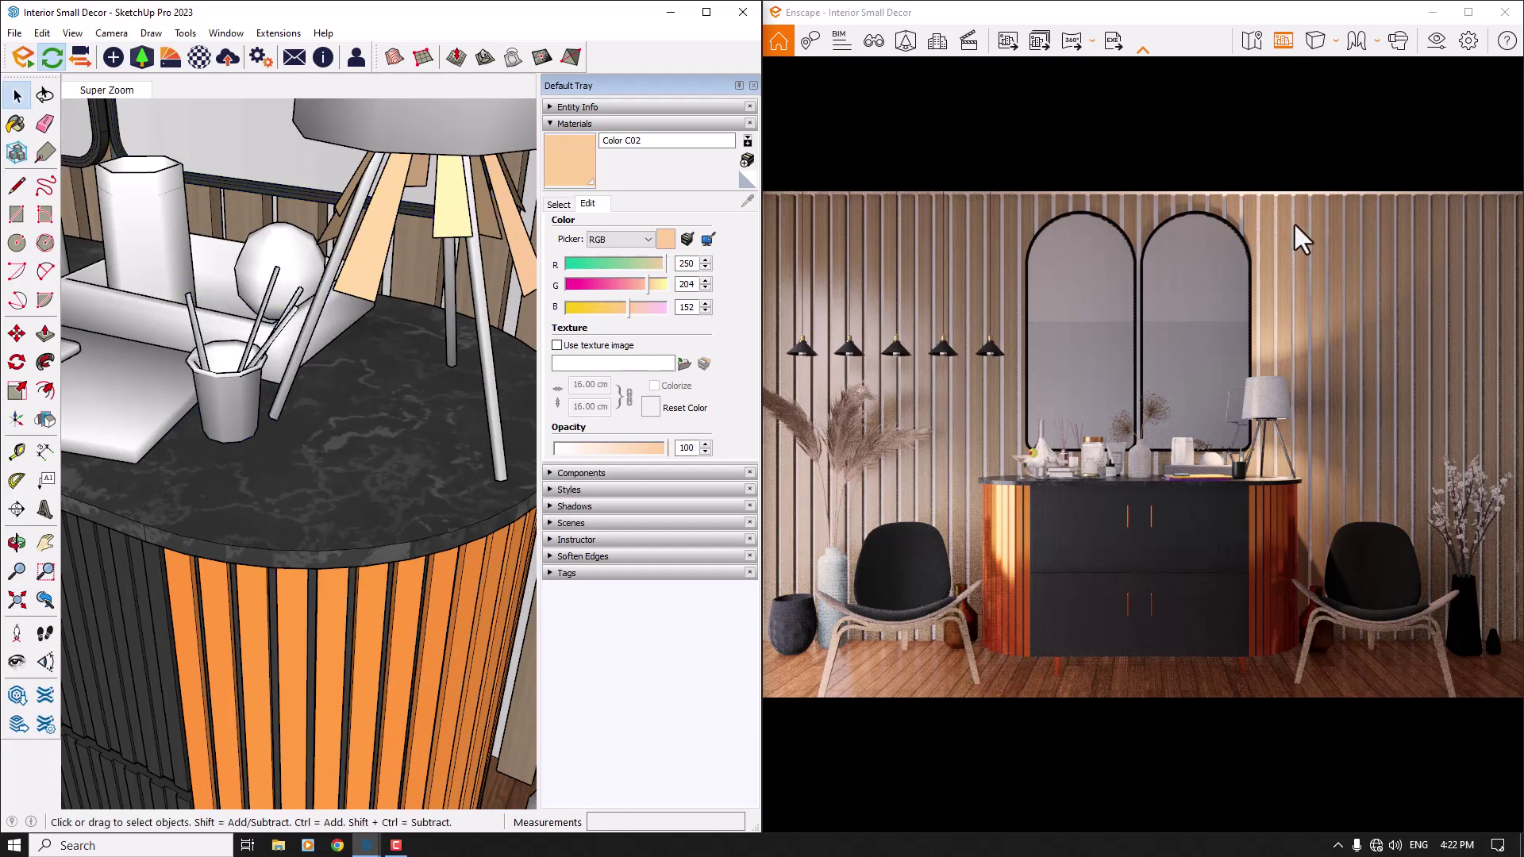
Maximize the Enscape render window and set the artificial light brightness to 115% in the visual settings.
{"action": "left_click", "coordinate": [1469, 12]}
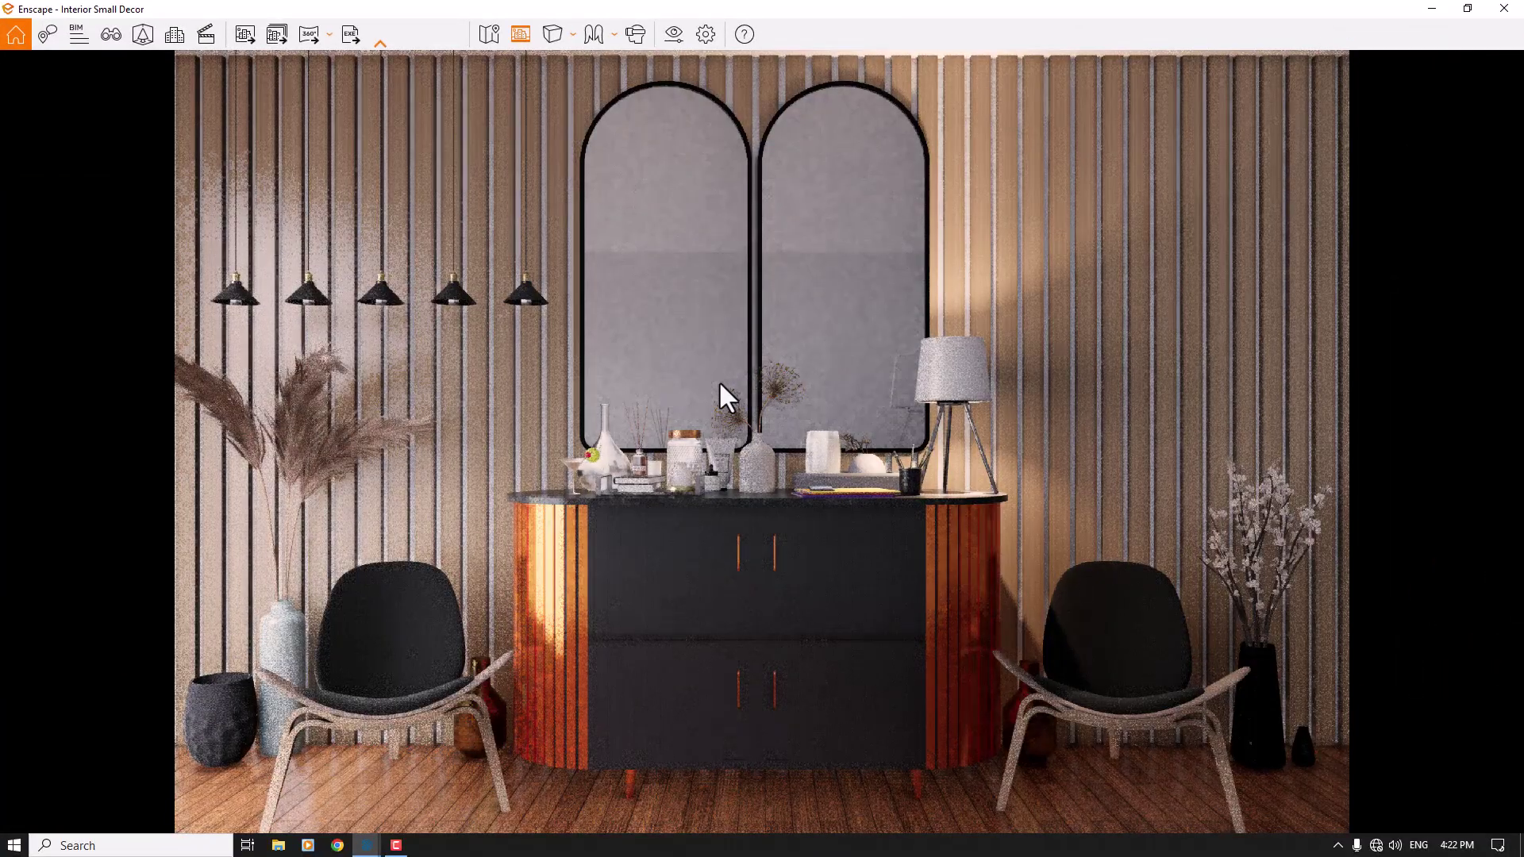
{"action": "left_click", "coordinate": [1436, 31]}
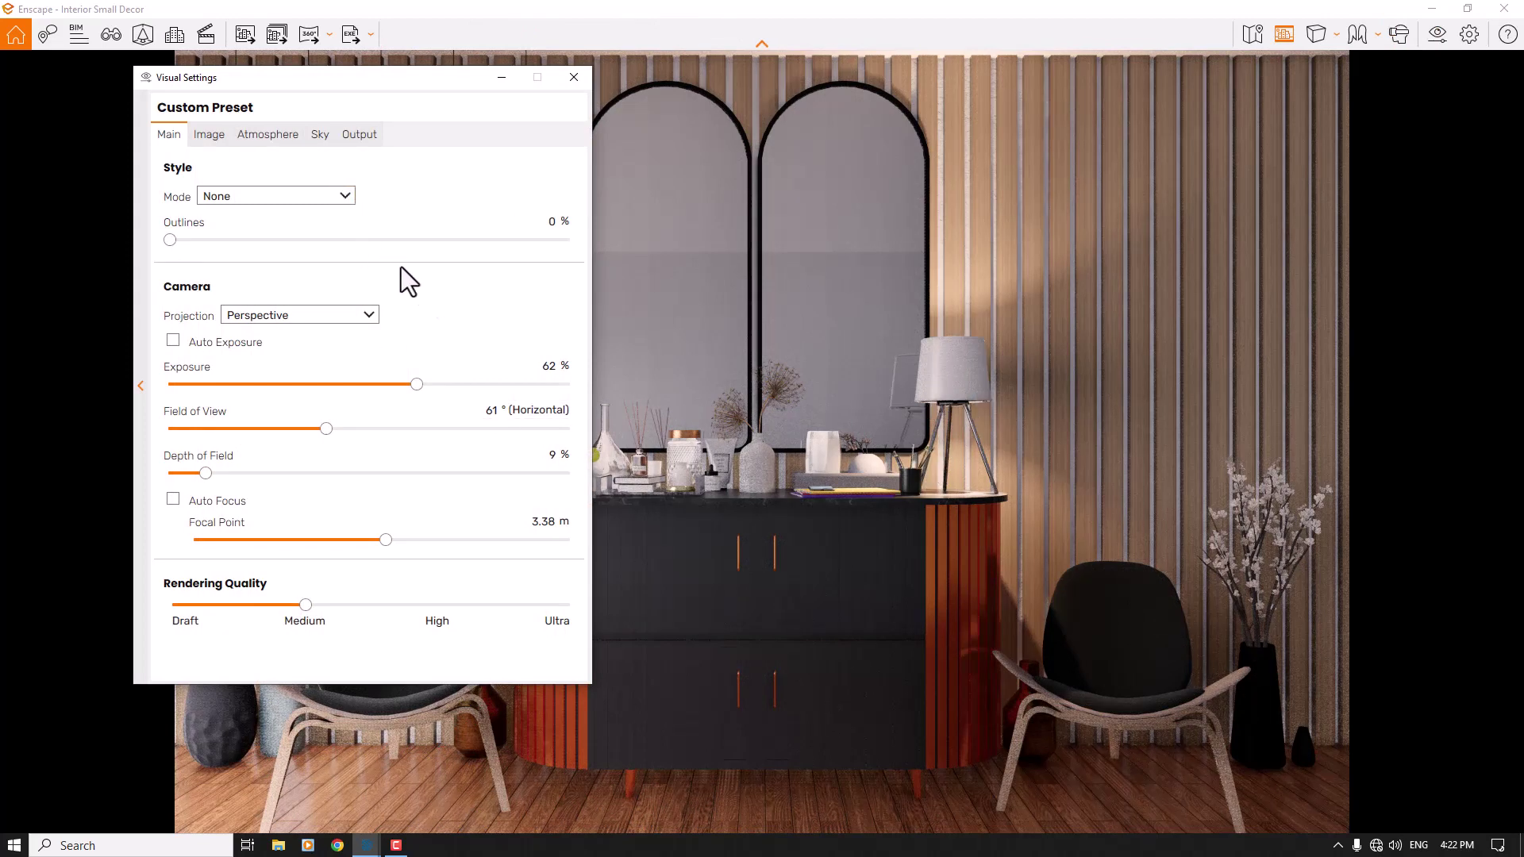
{"action": "left_click", "coordinate": [274, 139]}
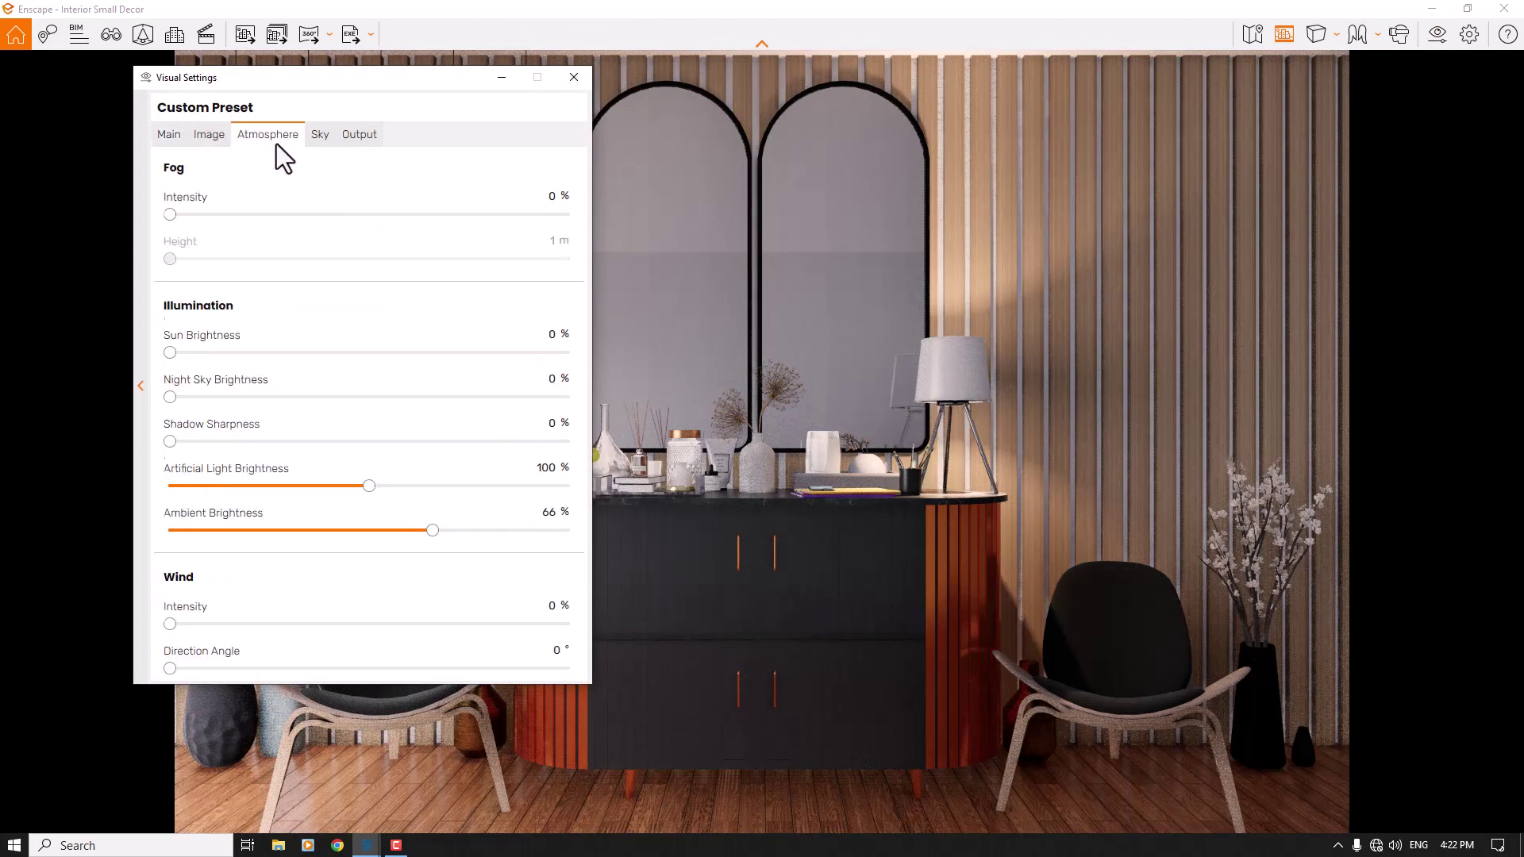
{"action": "left_click", "coordinate": [371, 487]}
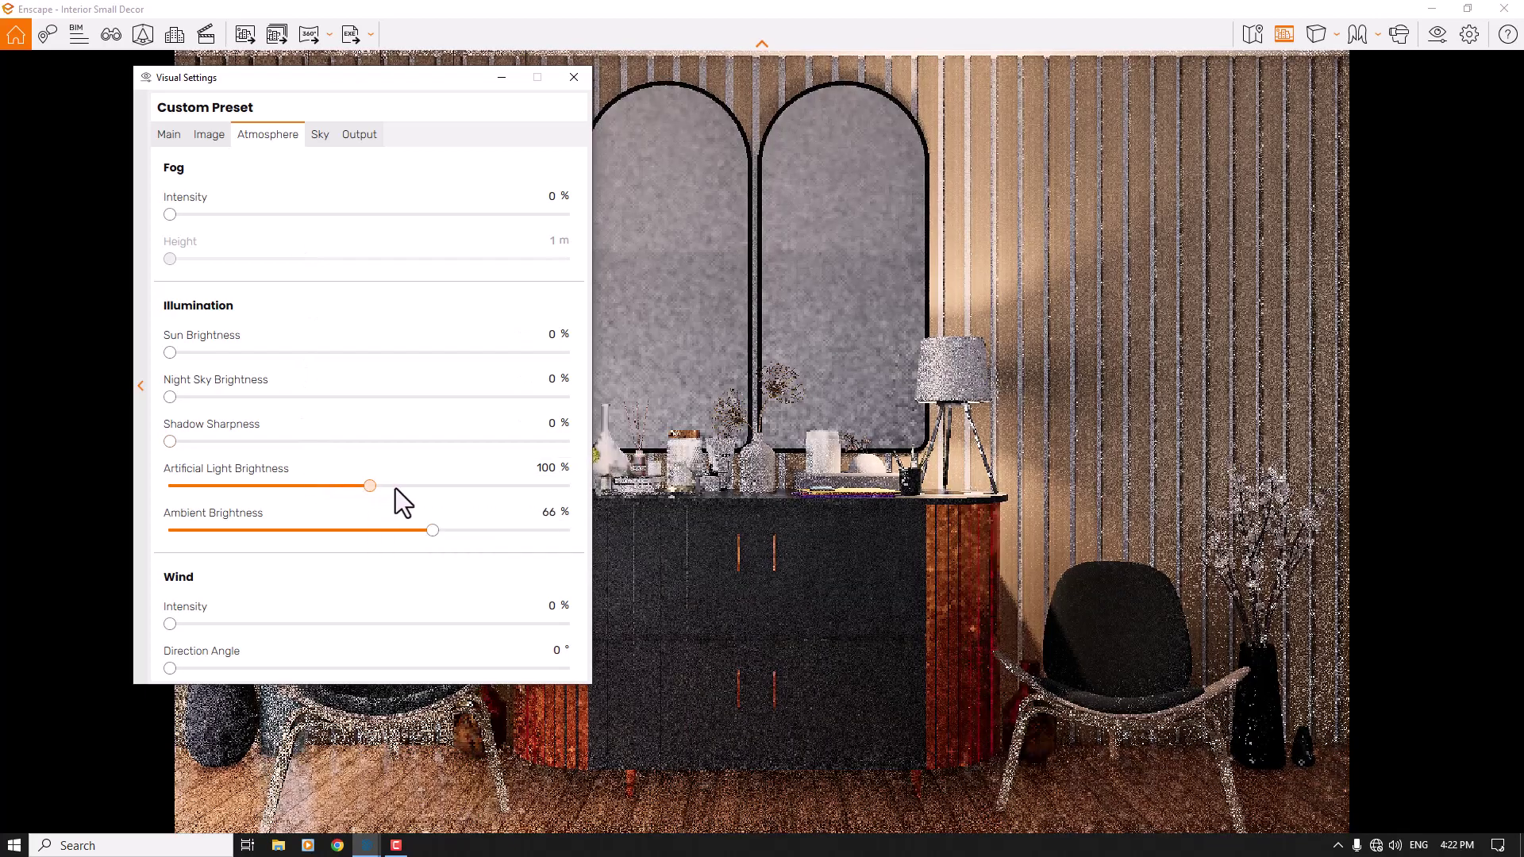
{"action": "left_click", "coordinate": [414, 487]}
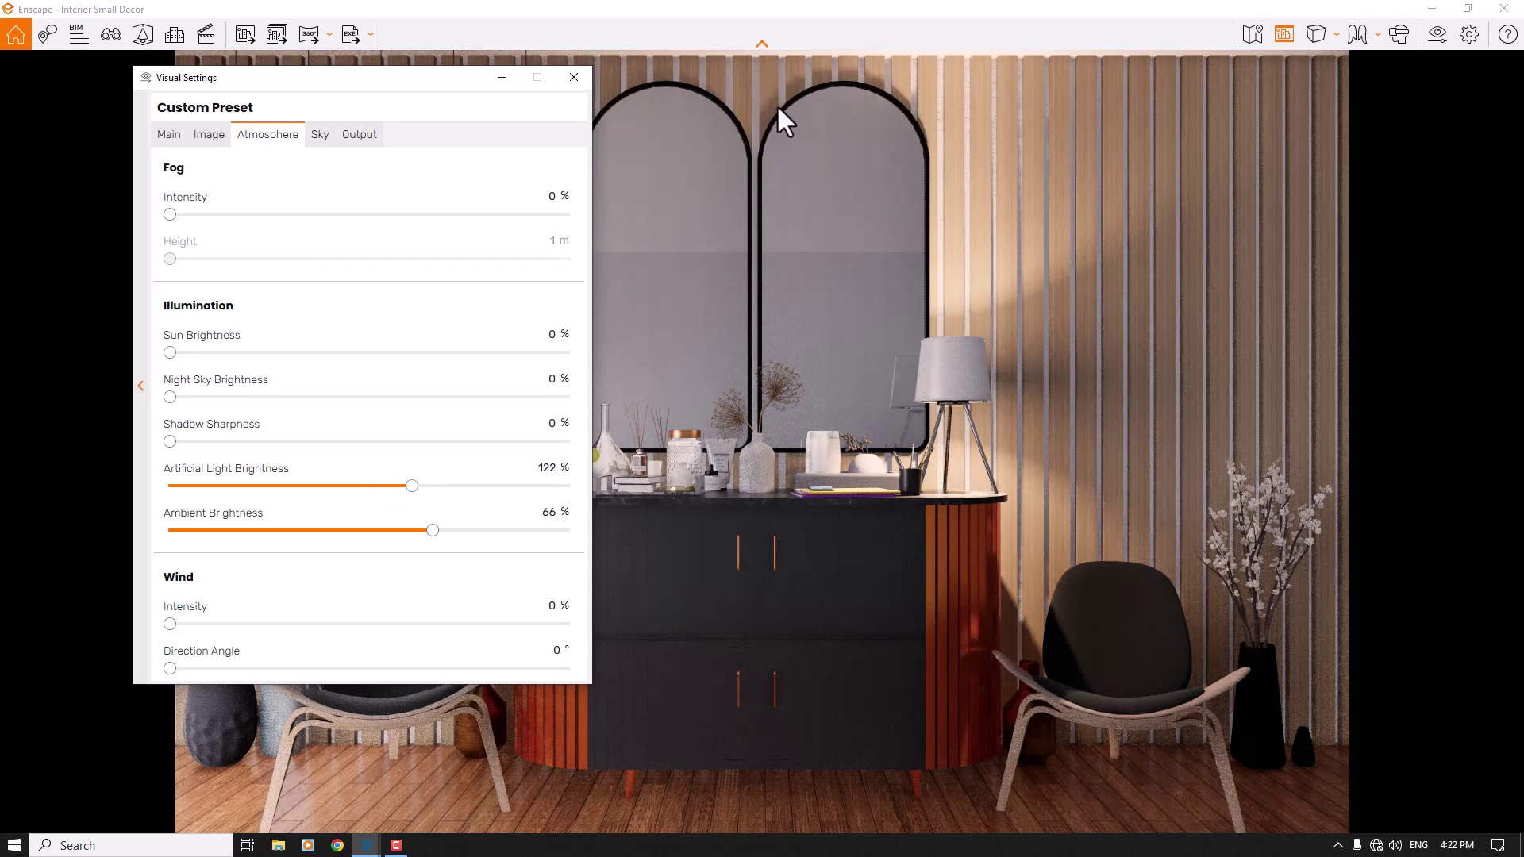
{"action": "left_click", "coordinate": [551, 468]}
{"action": "type", "text": "115"}
{"action": "key", "text": "Return"}
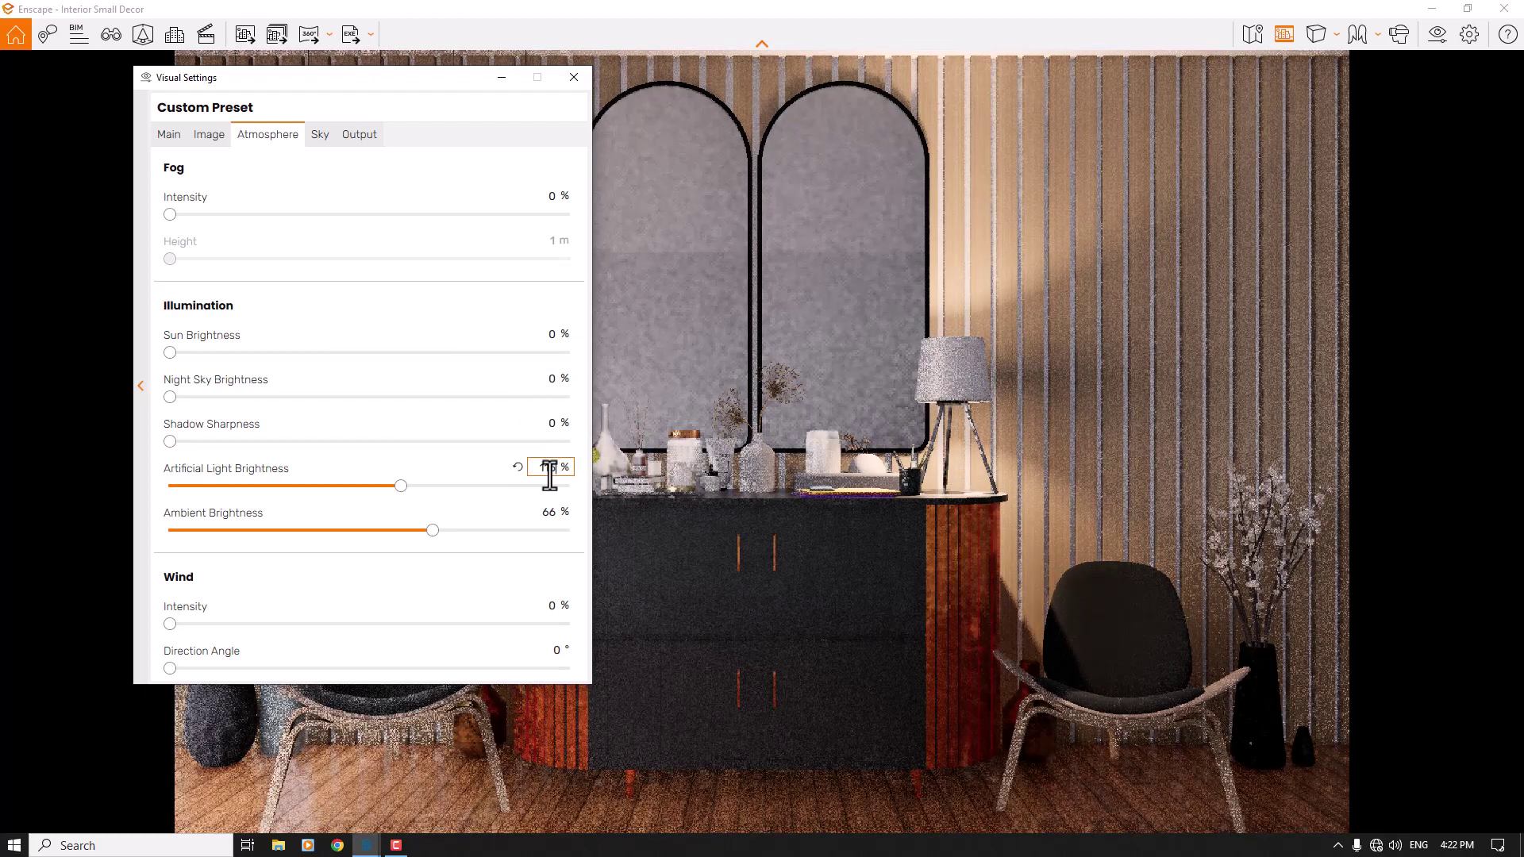
{"action": "left_click", "coordinate": [169, 141]}
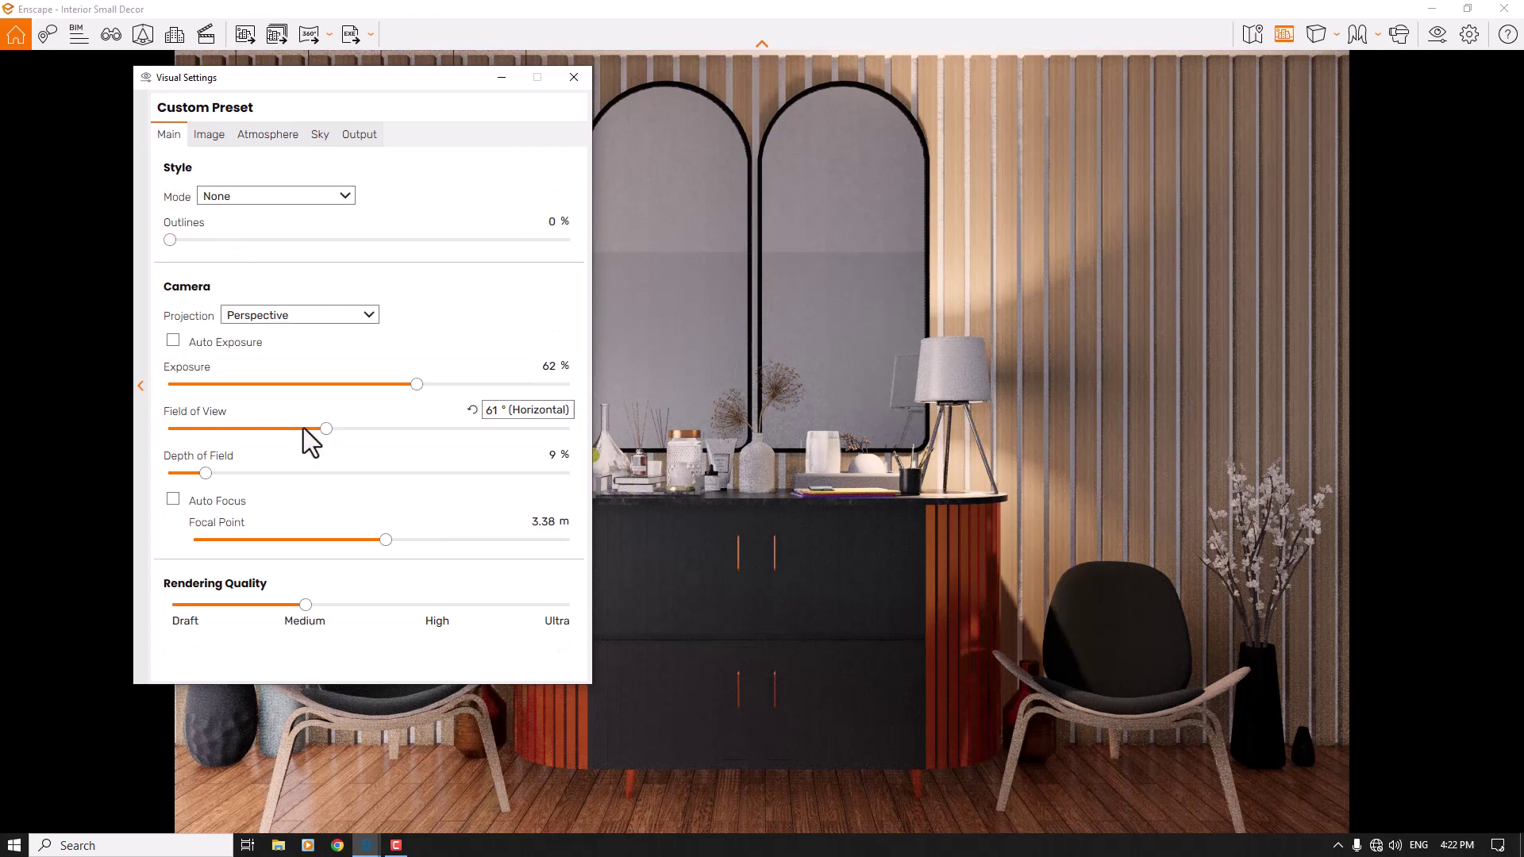
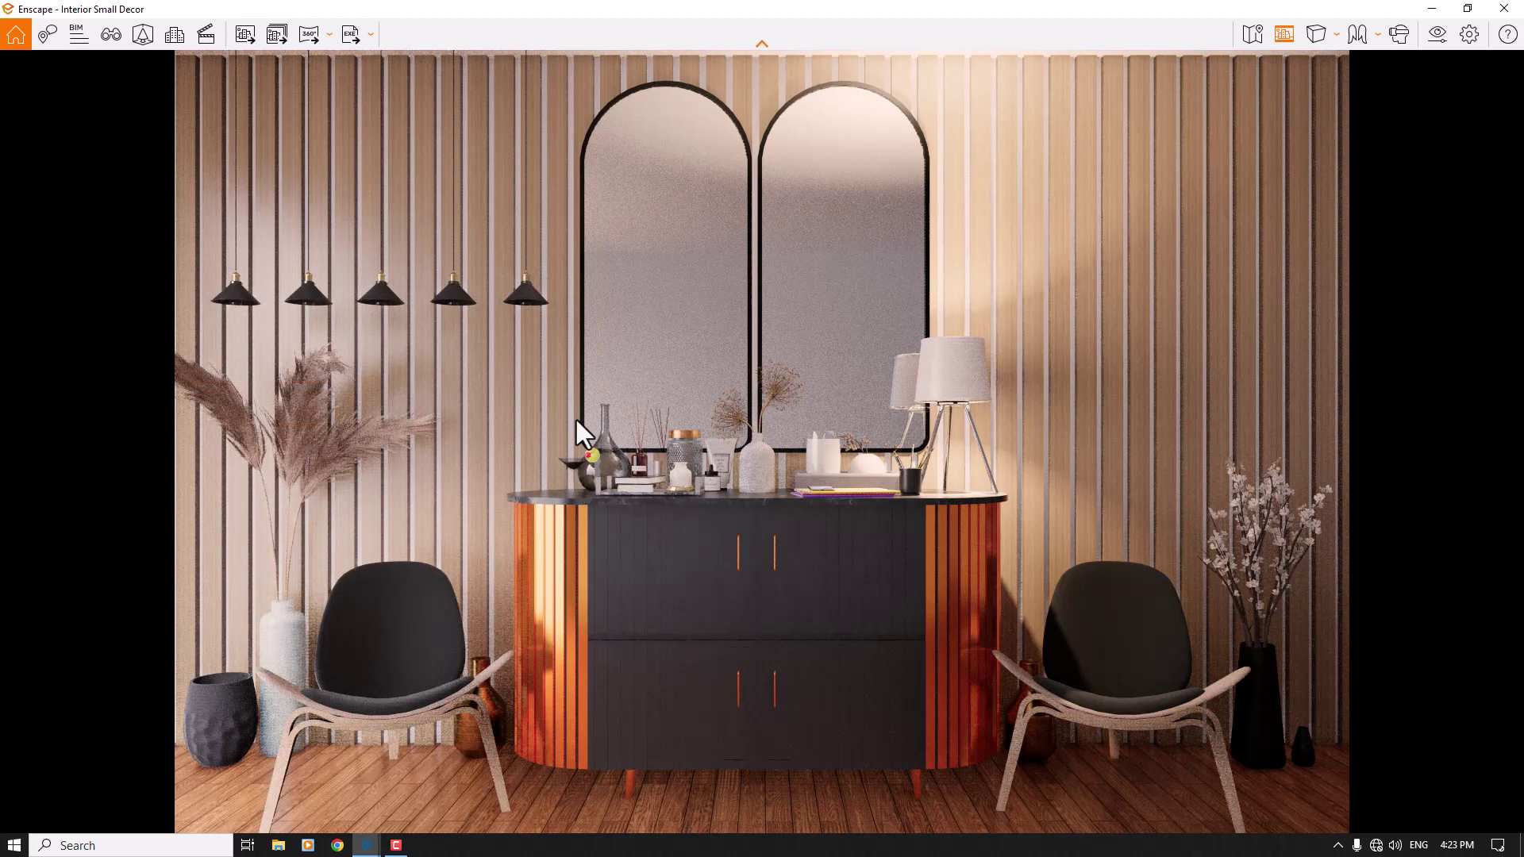
Set the image saturation to 100% and the color temperature to 3,900 K in the visual settings.
{"action": "left_click", "coordinate": [1429, 30]}
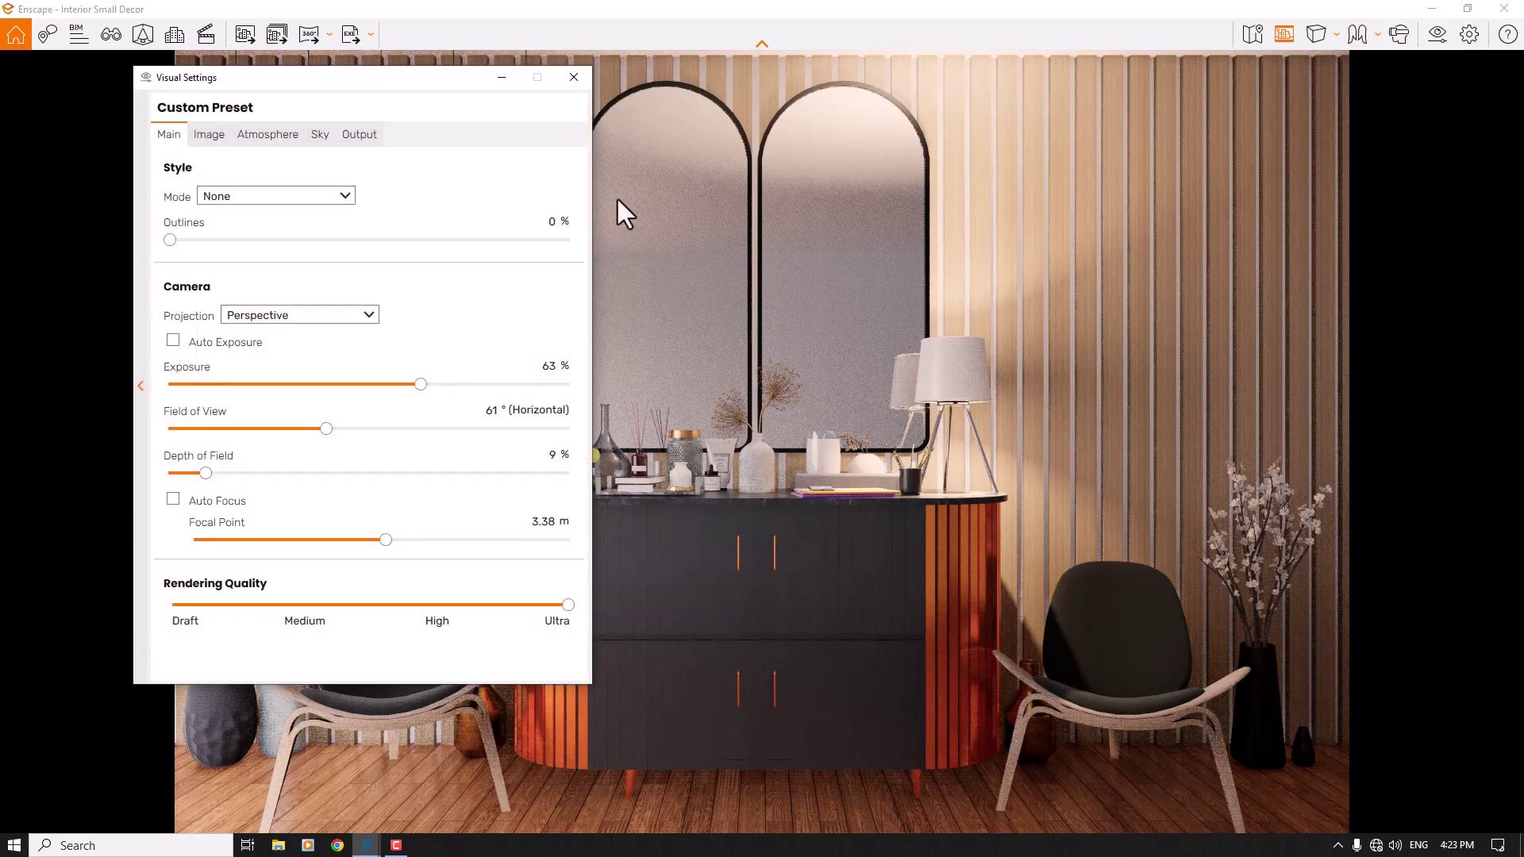
{"action": "left_click", "coordinate": [314, 133]}
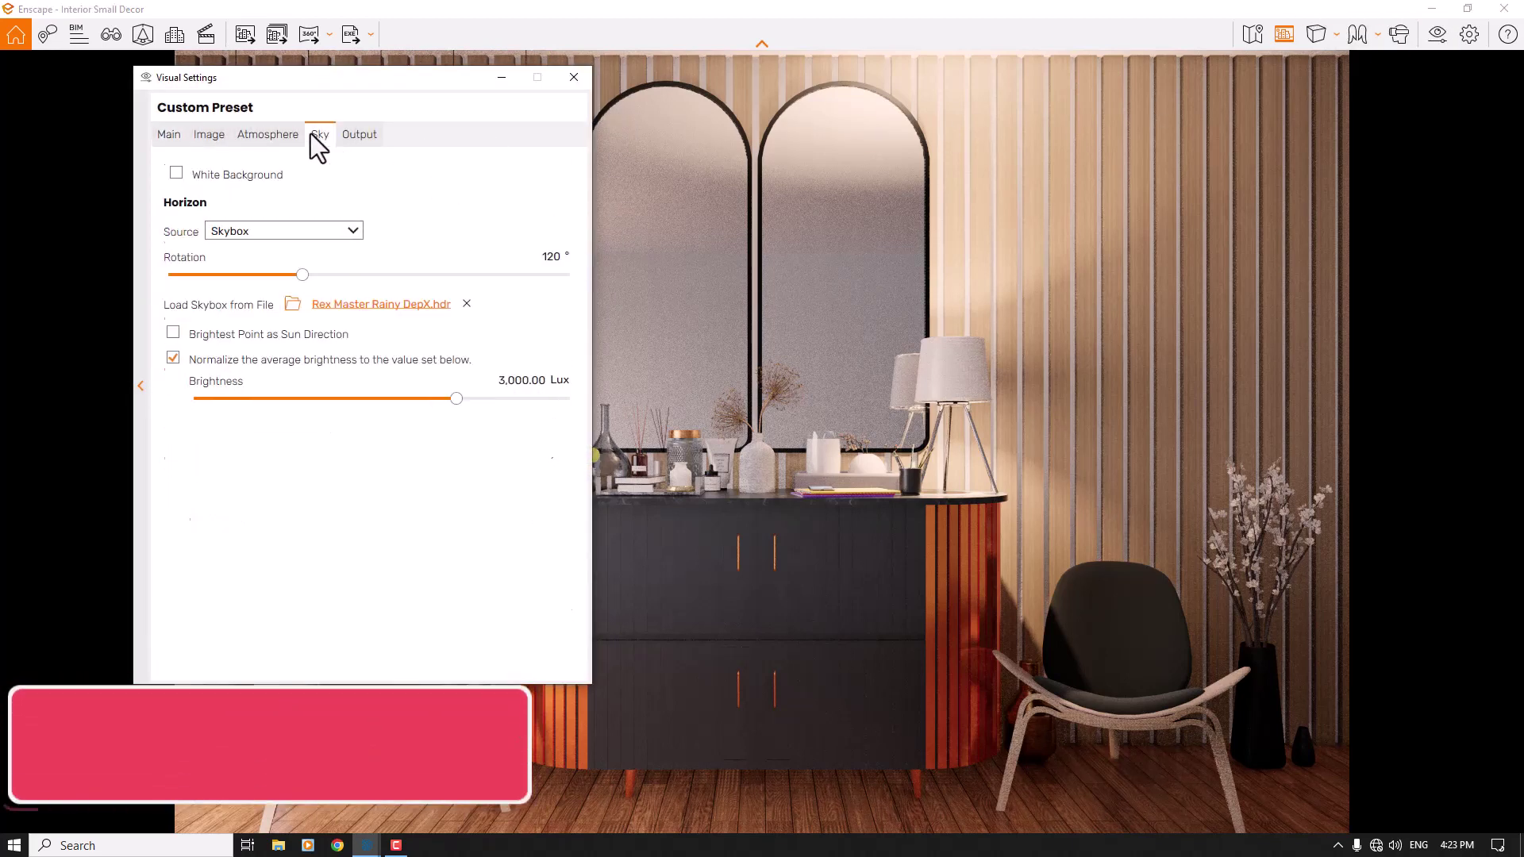
{"action": "left_click", "coordinate": [270, 133]}
{"action": "left_click", "coordinate": [210, 133]}
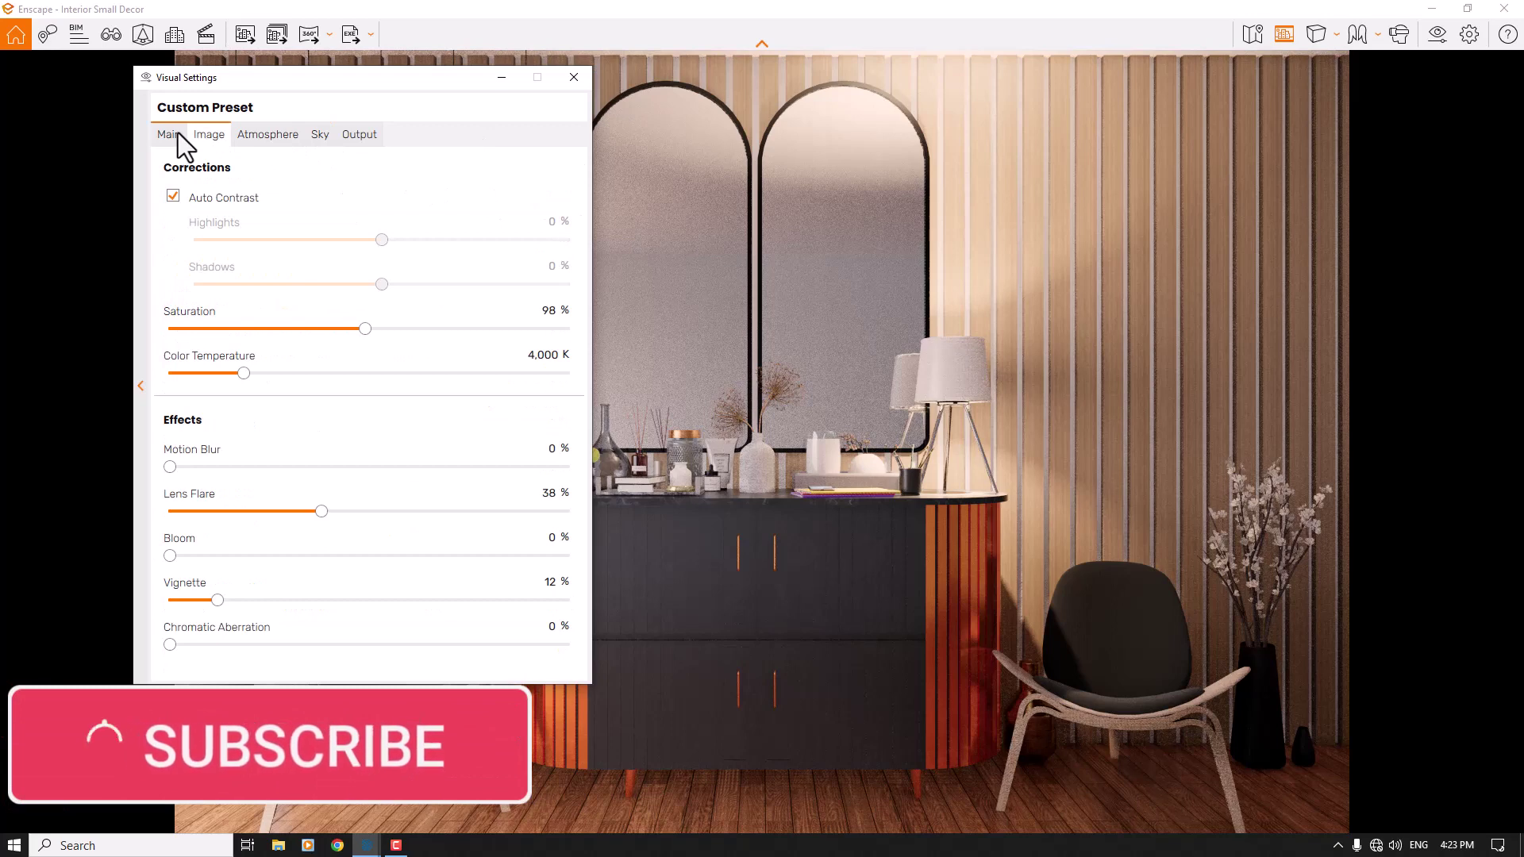
{"action": "scroll", "coordinate": [522, 315], "scroll_direction": "up", "scroll_amount": 2}
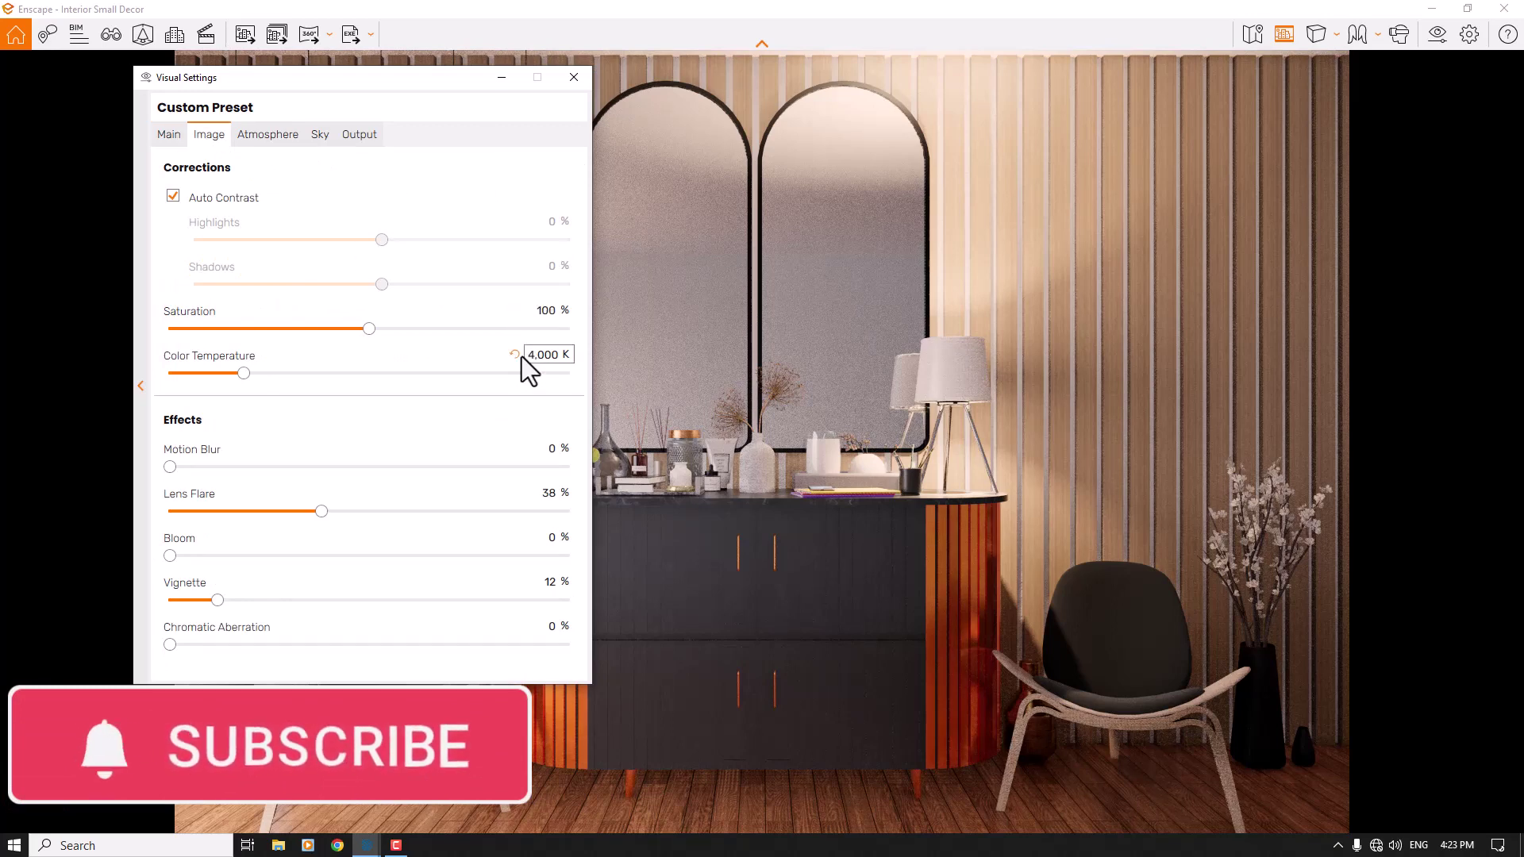
{"action": "scroll", "coordinate": [522, 357], "scroll_direction": "up", "scroll_amount": 10}
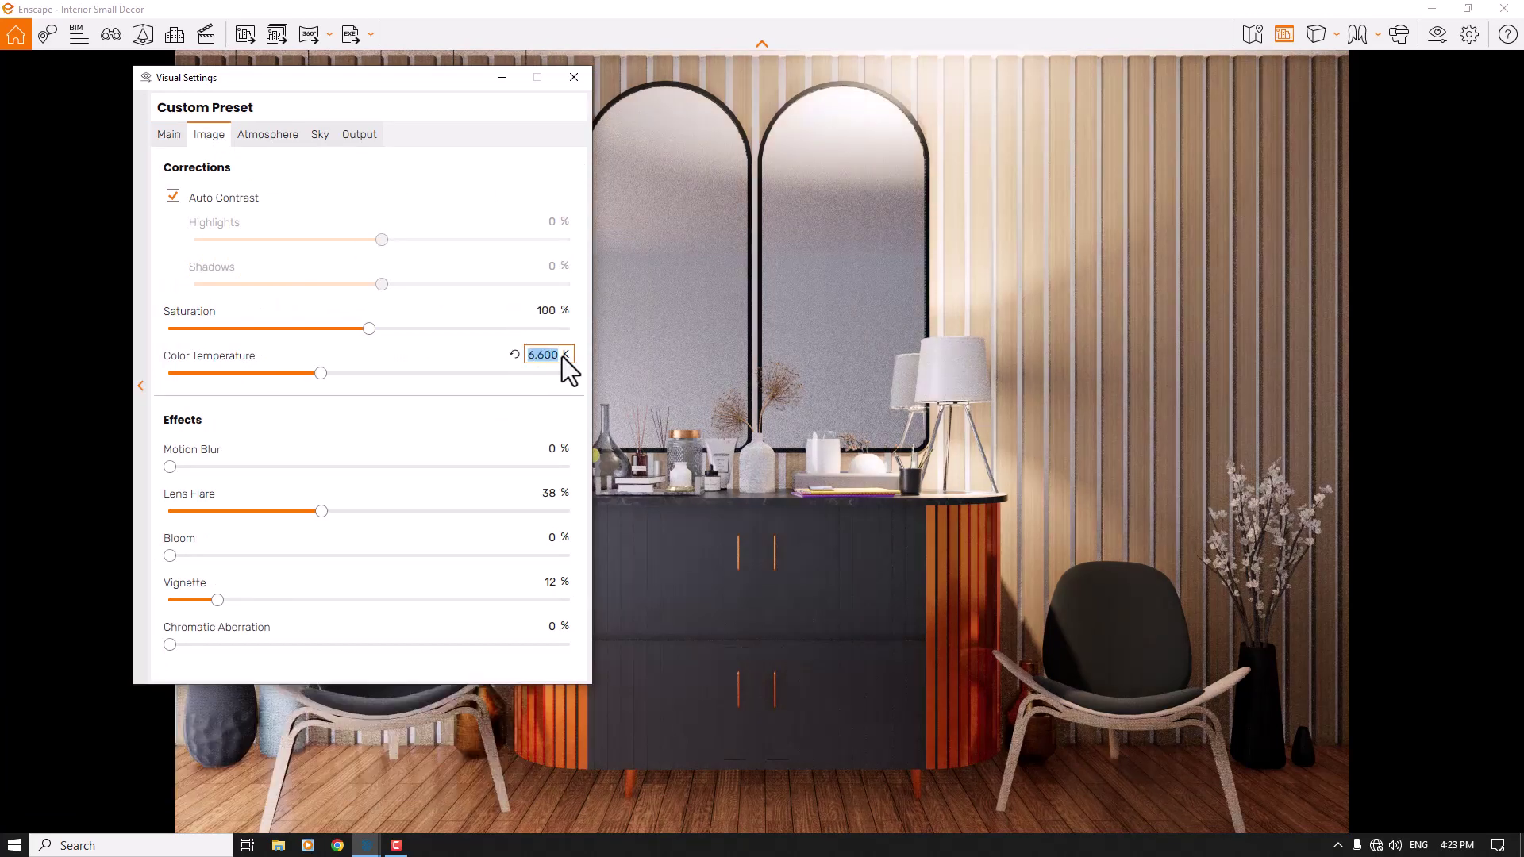
{"action": "key", "text": "Return"}
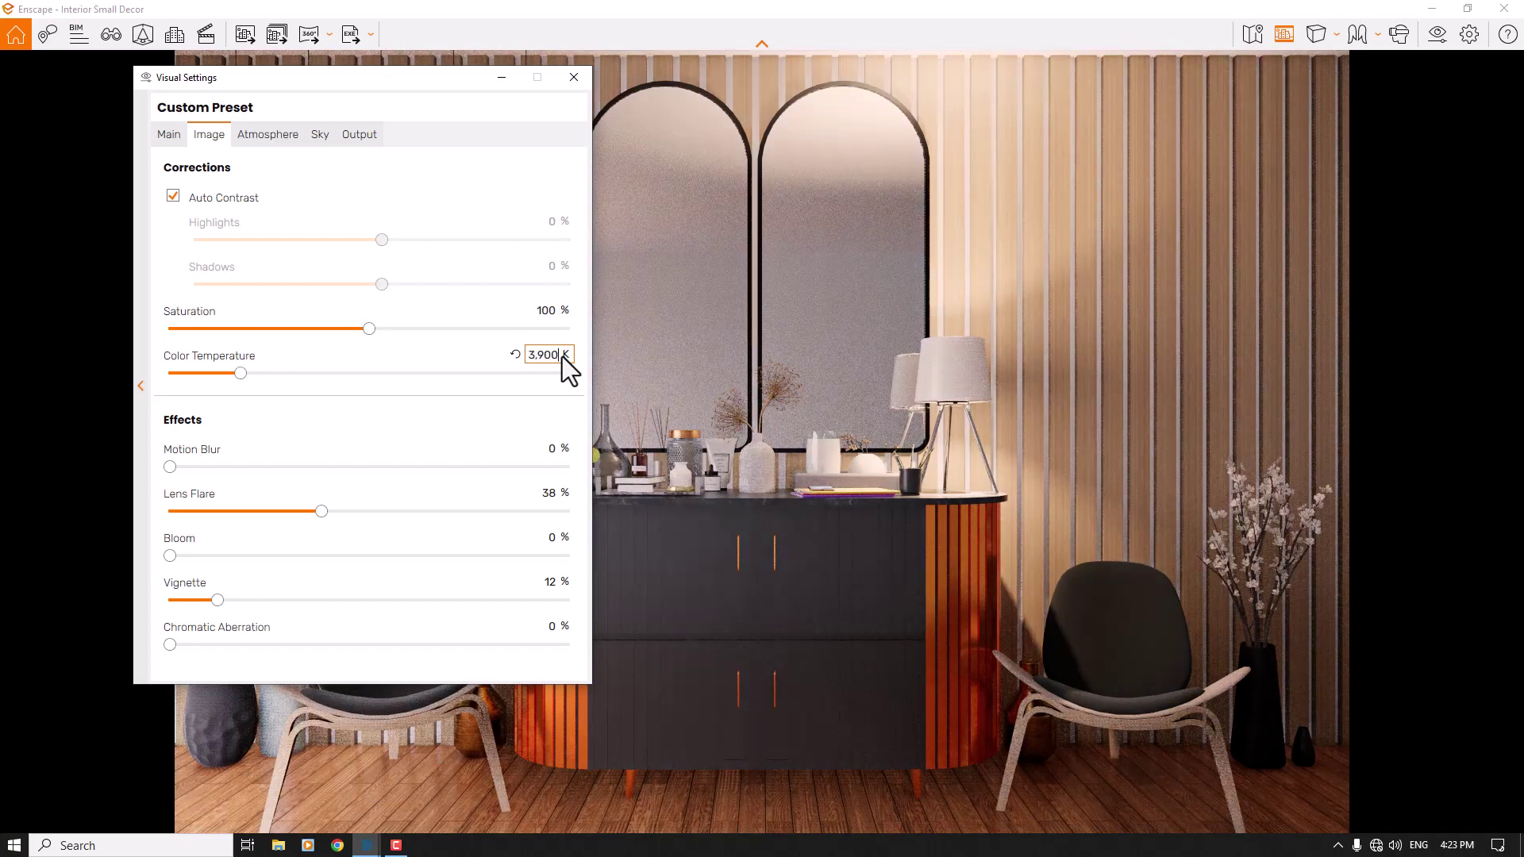
Raise the image saturation slightly and close the visual settings.
{"action": "left_click_drag", "start_coordinate": [365, 333], "coordinate": [373, 333]}
{"action": "left_click", "coordinate": [543, 310]}
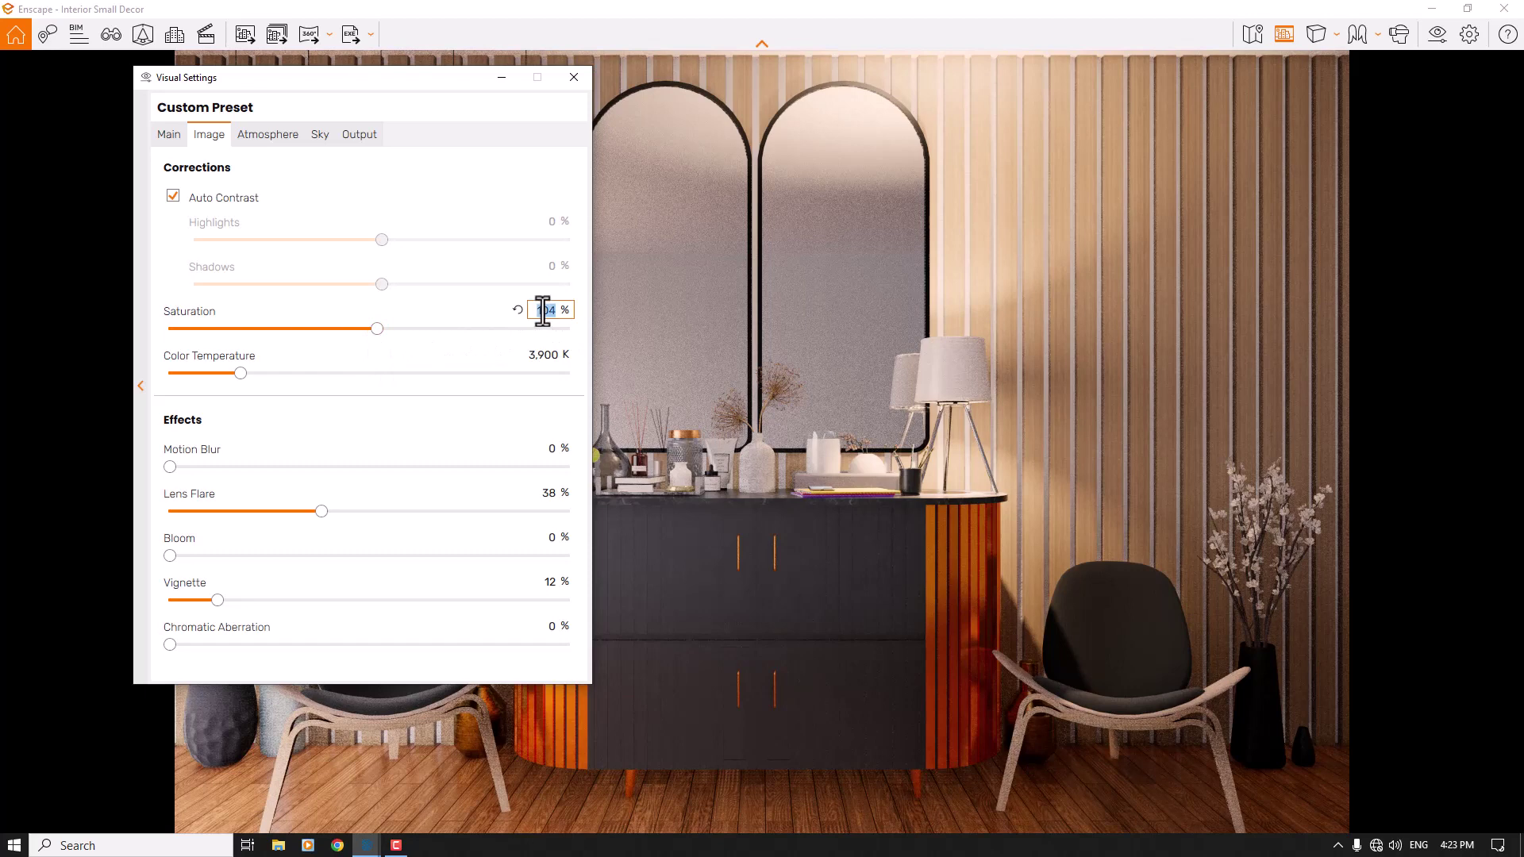
{"action": "type", "text": "10"}
{"action": "left_click", "coordinate": [574, 77]}
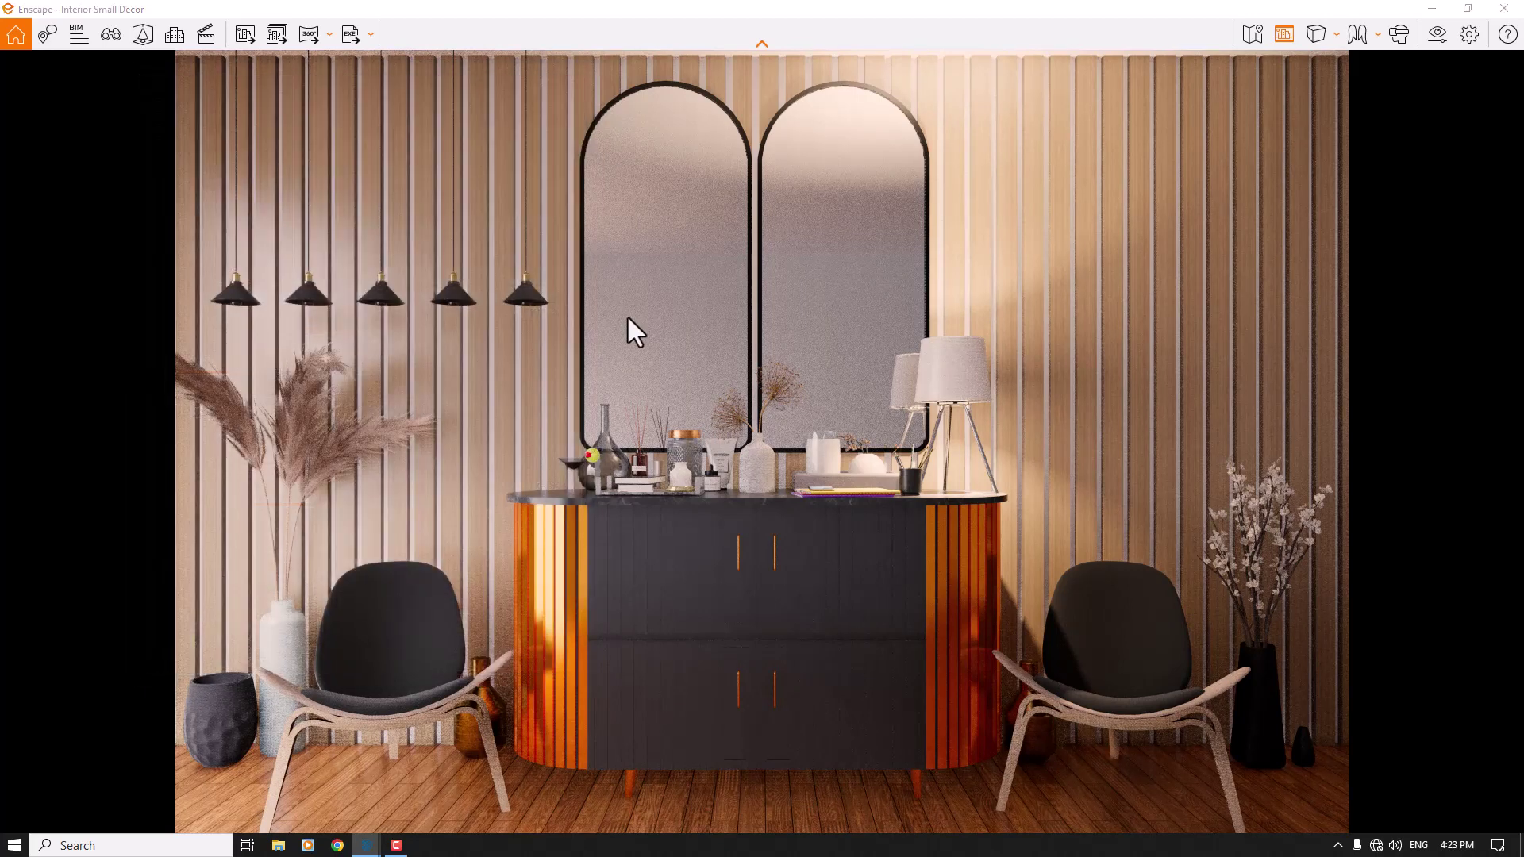
Render the current view and save it to the Desktop as a JPEG image named W1.
{"action": "left_click", "coordinate": [240, 40]}
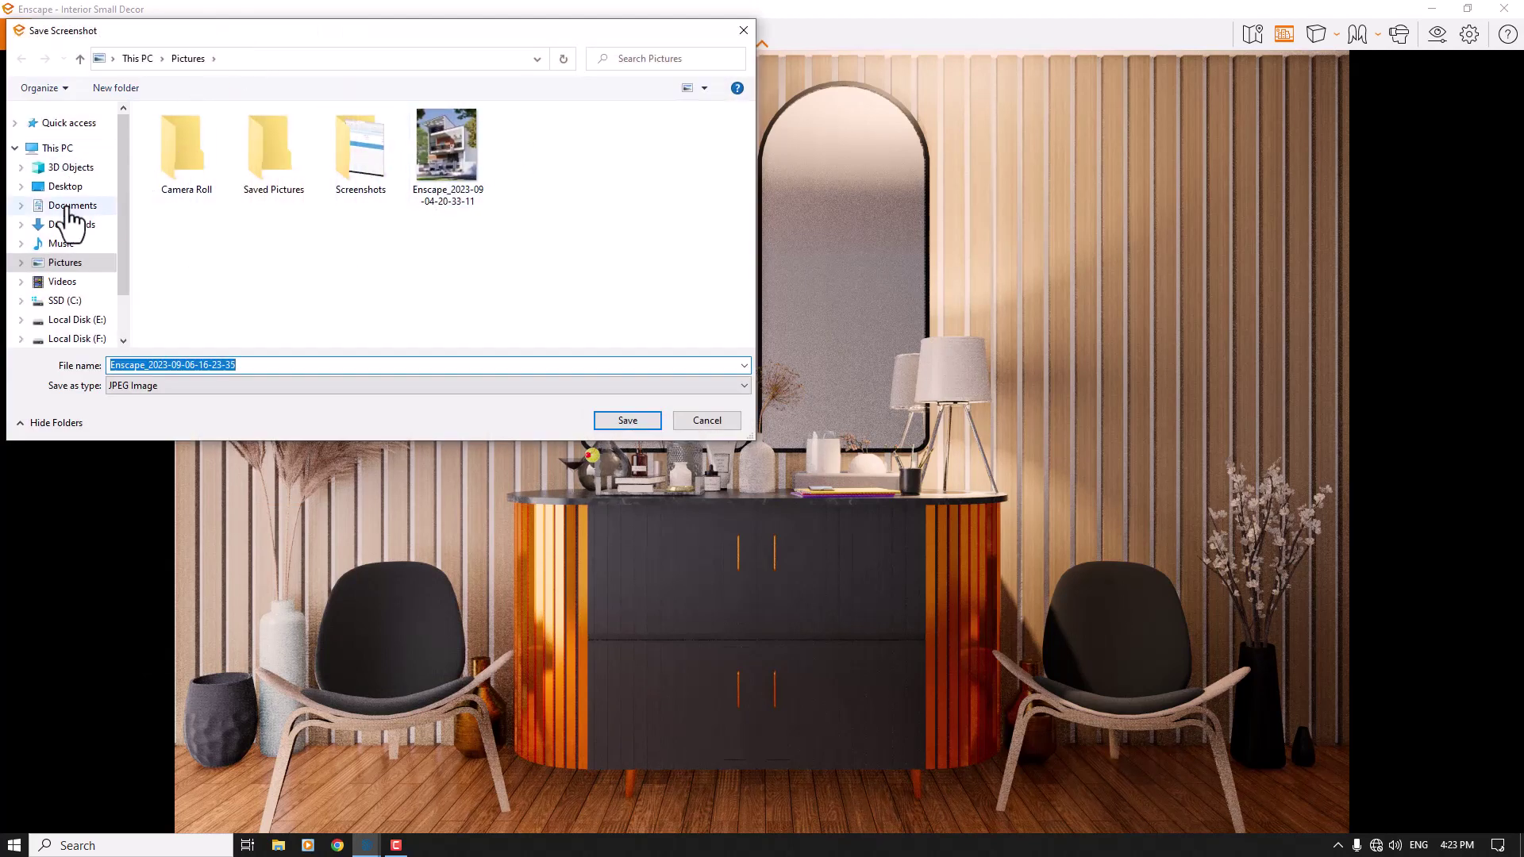
{"action": "left_click", "coordinate": [70, 168]}
{"action": "left_click", "coordinate": [69, 187]}
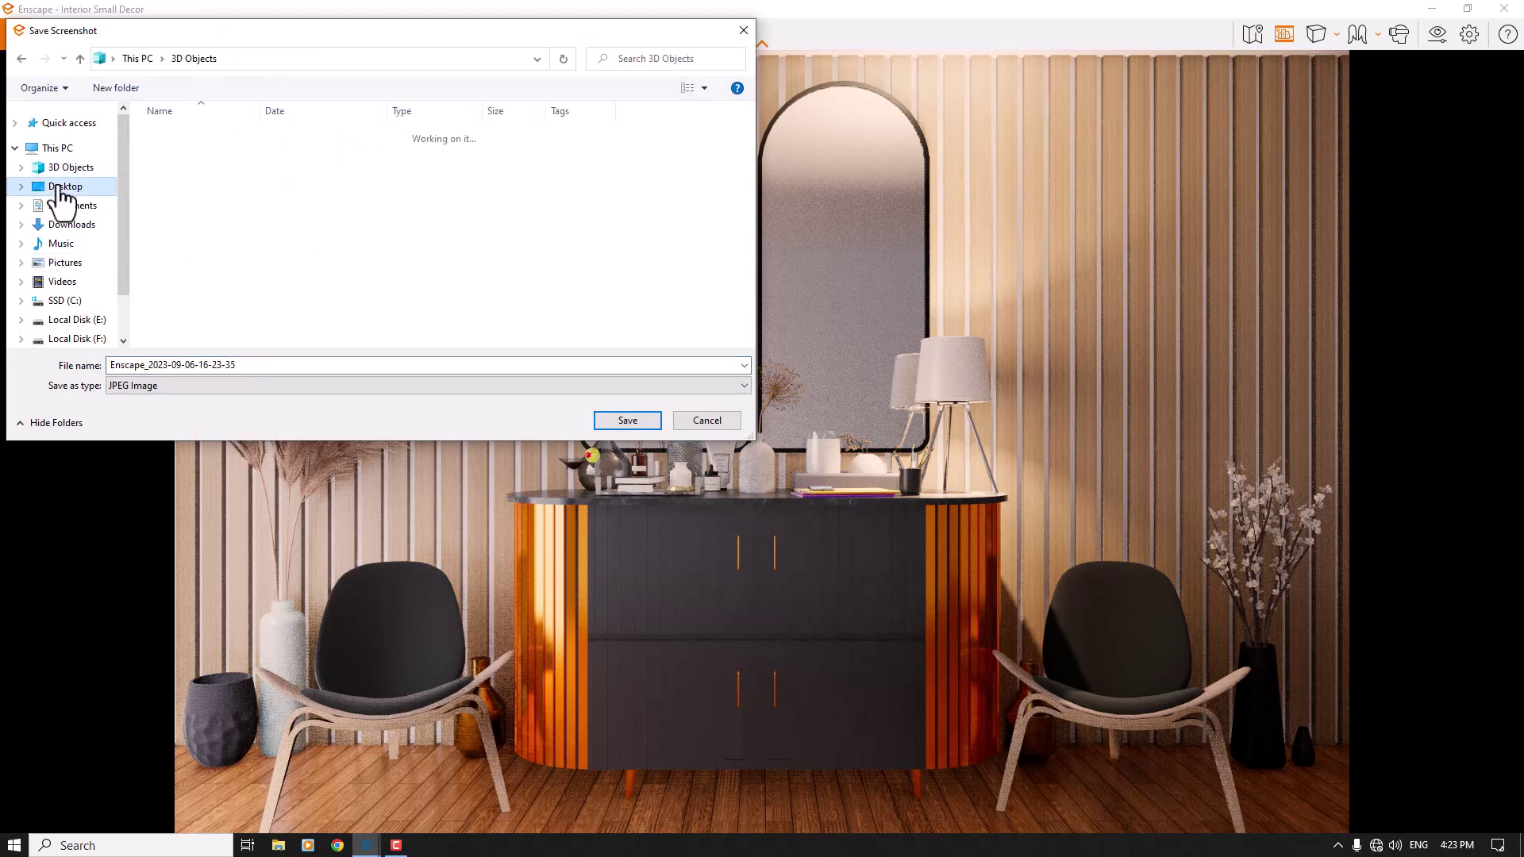
{"action": "double_click", "coordinate": [264, 367]}
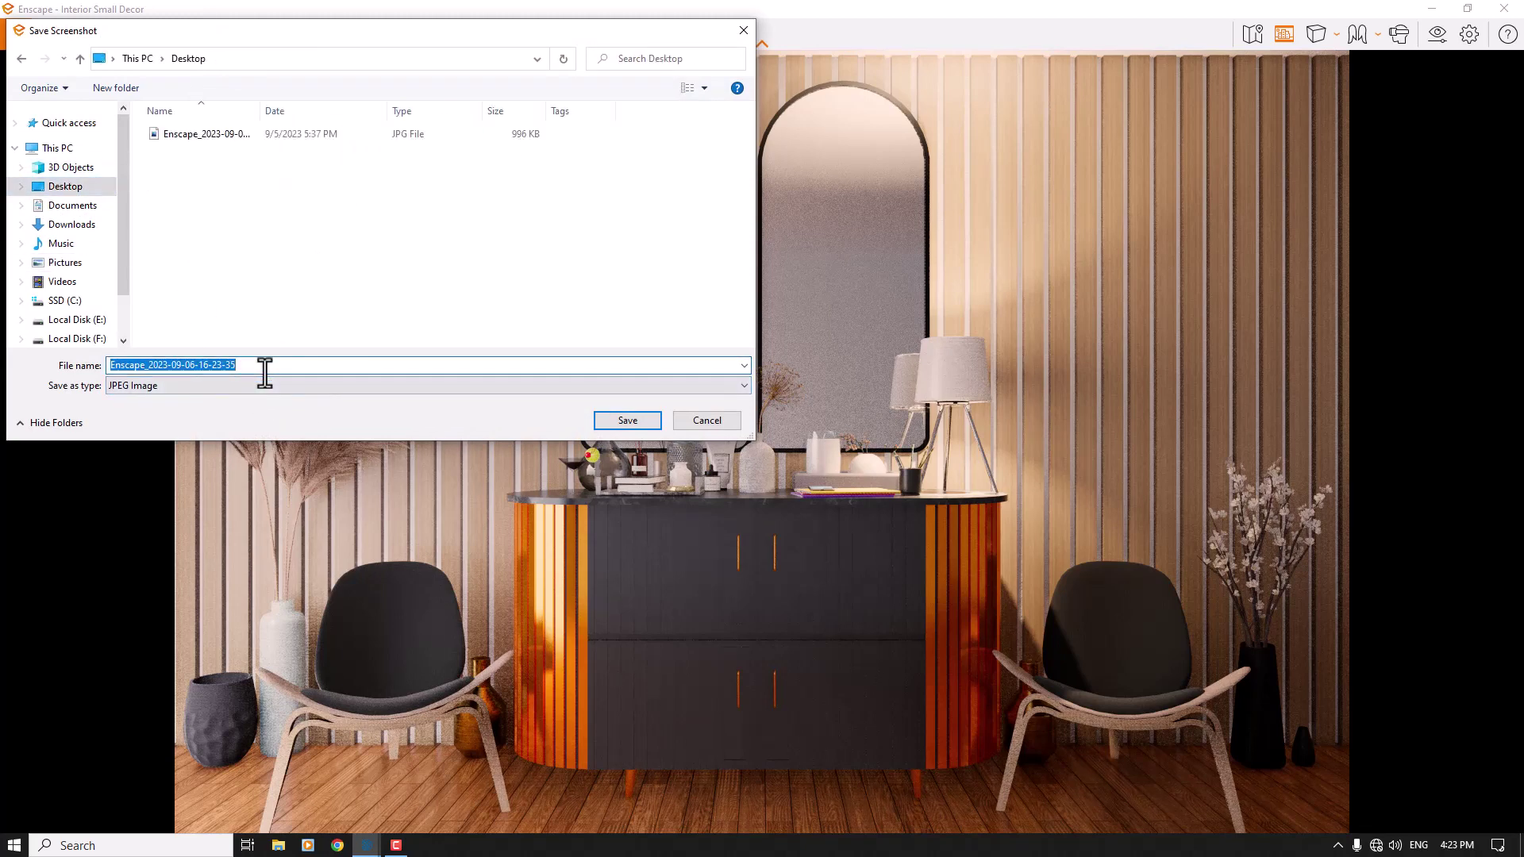
{"action": "type", "text": "W1"}
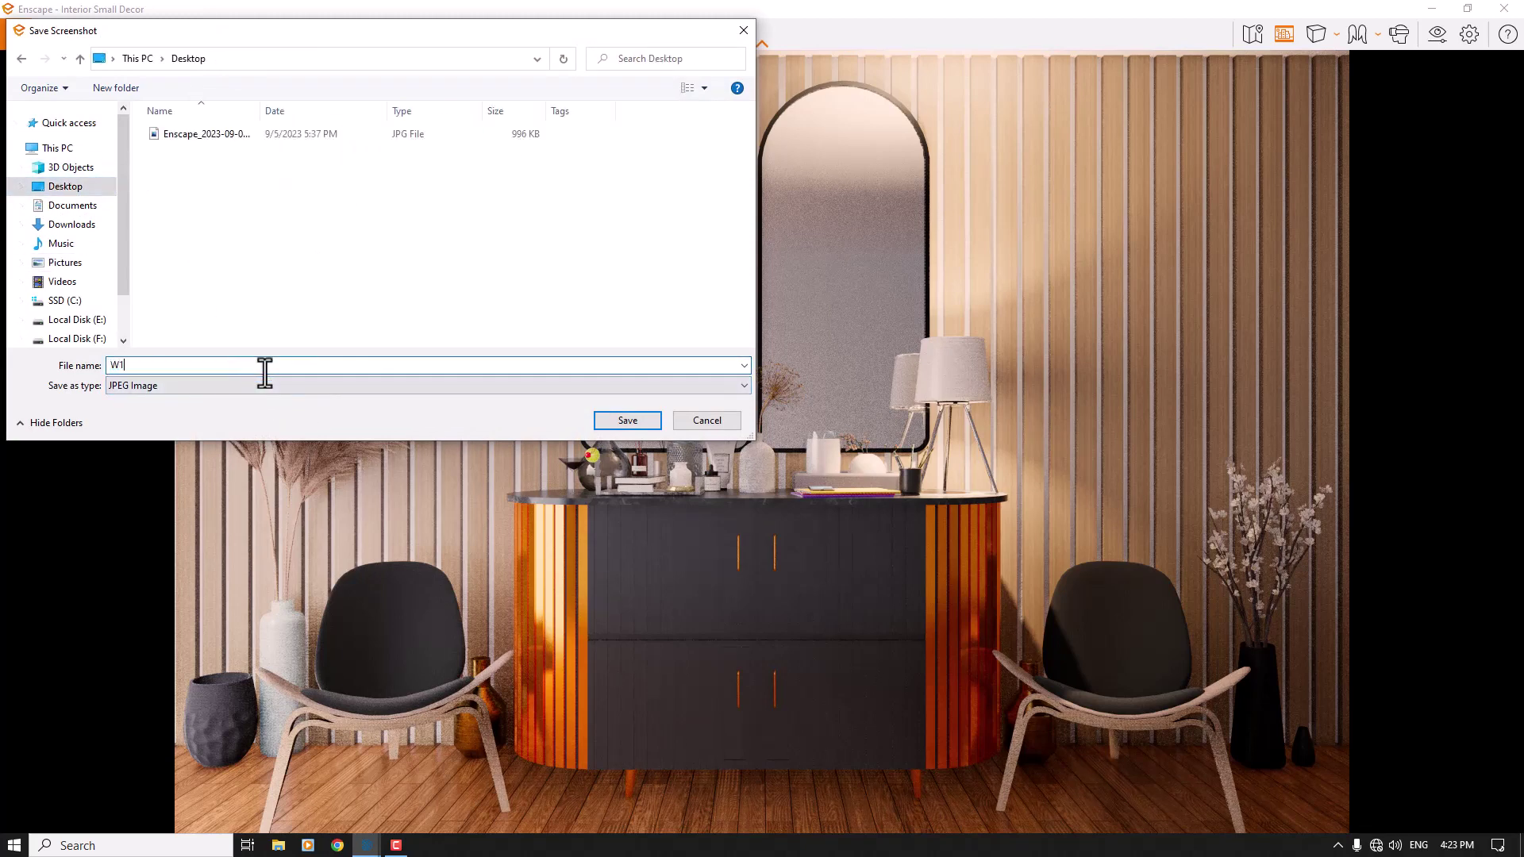
{"action": "left_click", "coordinate": [628, 421]}
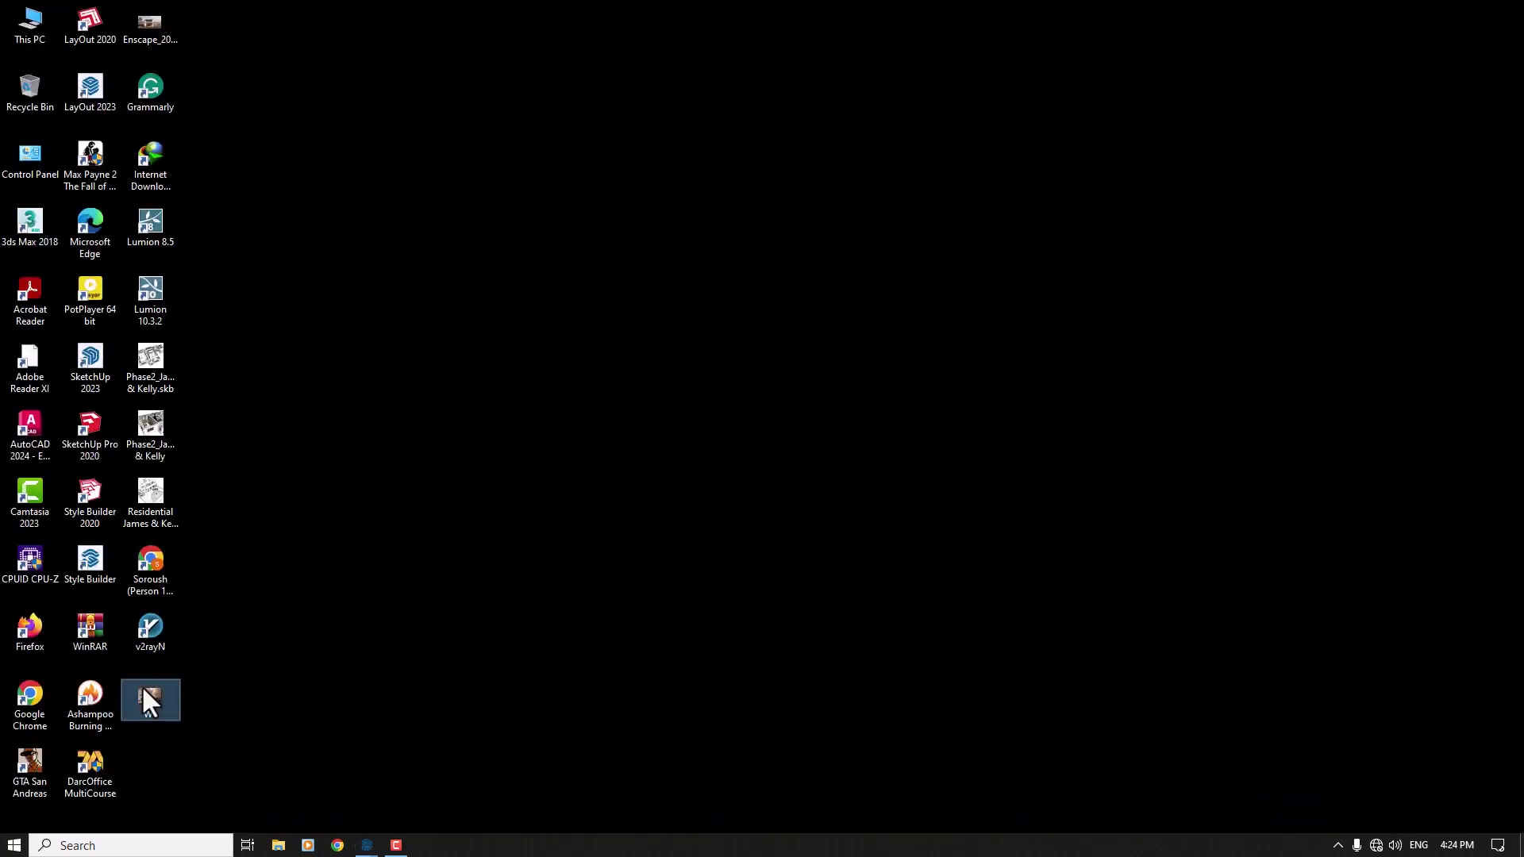
Open the saved W1 render from the desktop and inspect its details up close.
{"action": "double_click", "coordinate": [151, 700]}
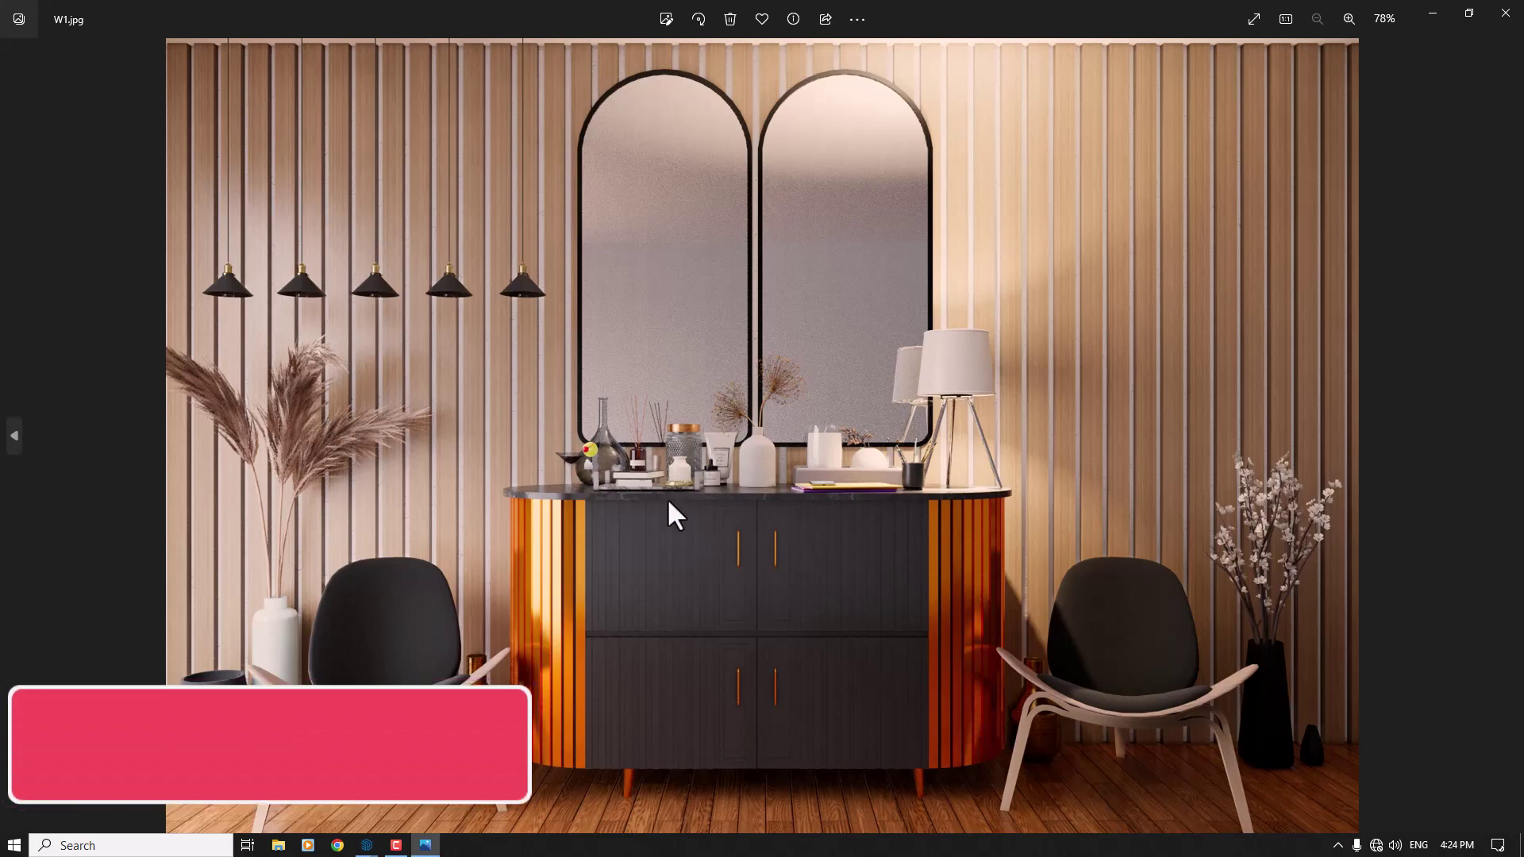
{"action": "scroll", "coordinate": [704, 567], "scroll_direction": "up", "scroll_amount": 3, "text": "ctrl"}
{"action": "scroll", "coordinate": [722, 440], "scroll_direction": "down", "scroll_amount": 3, "text": "ctrl"}
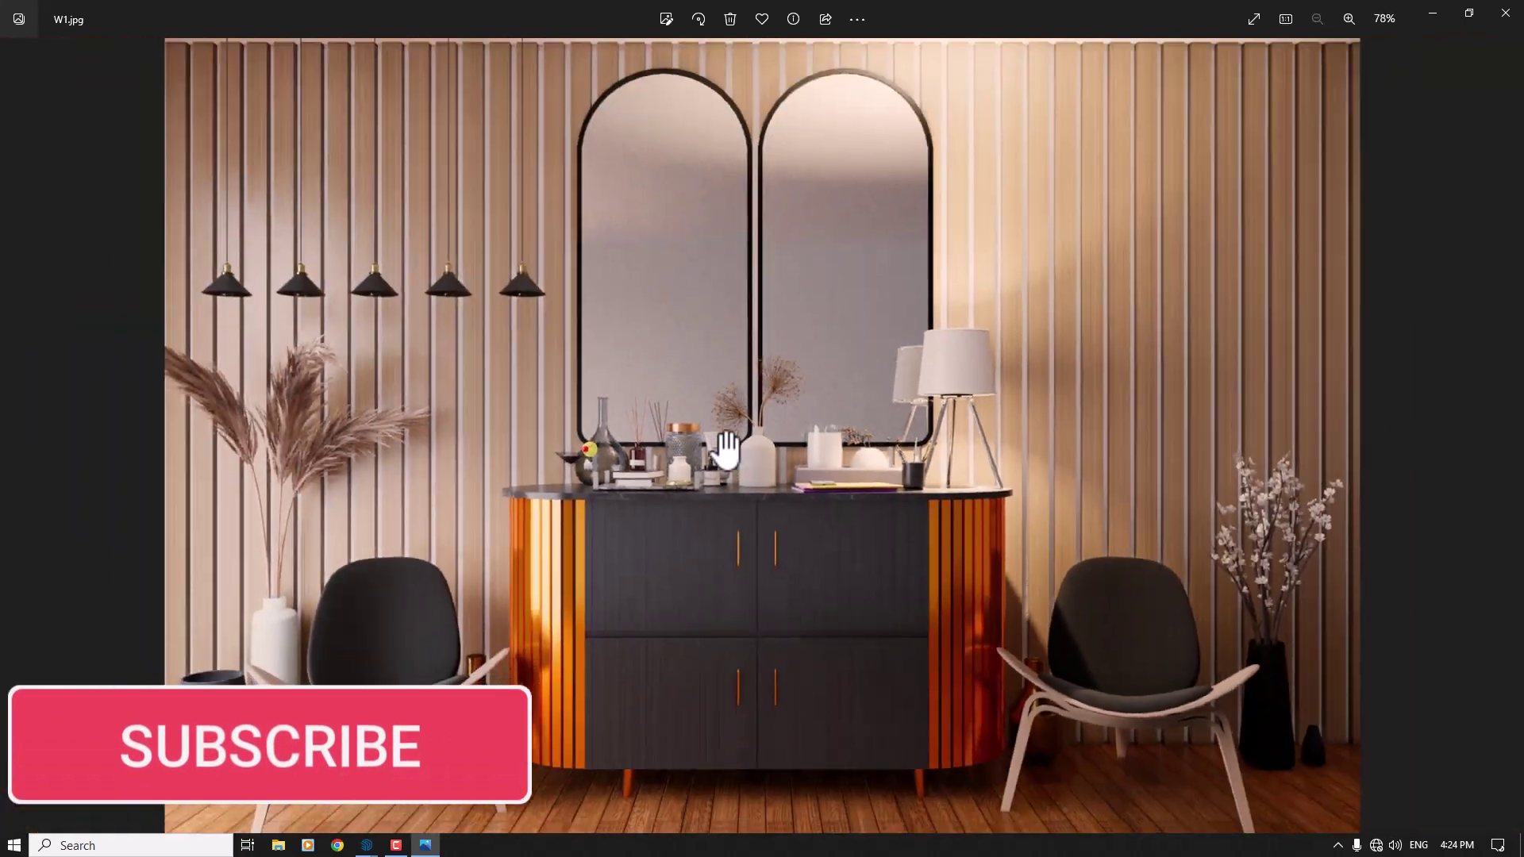